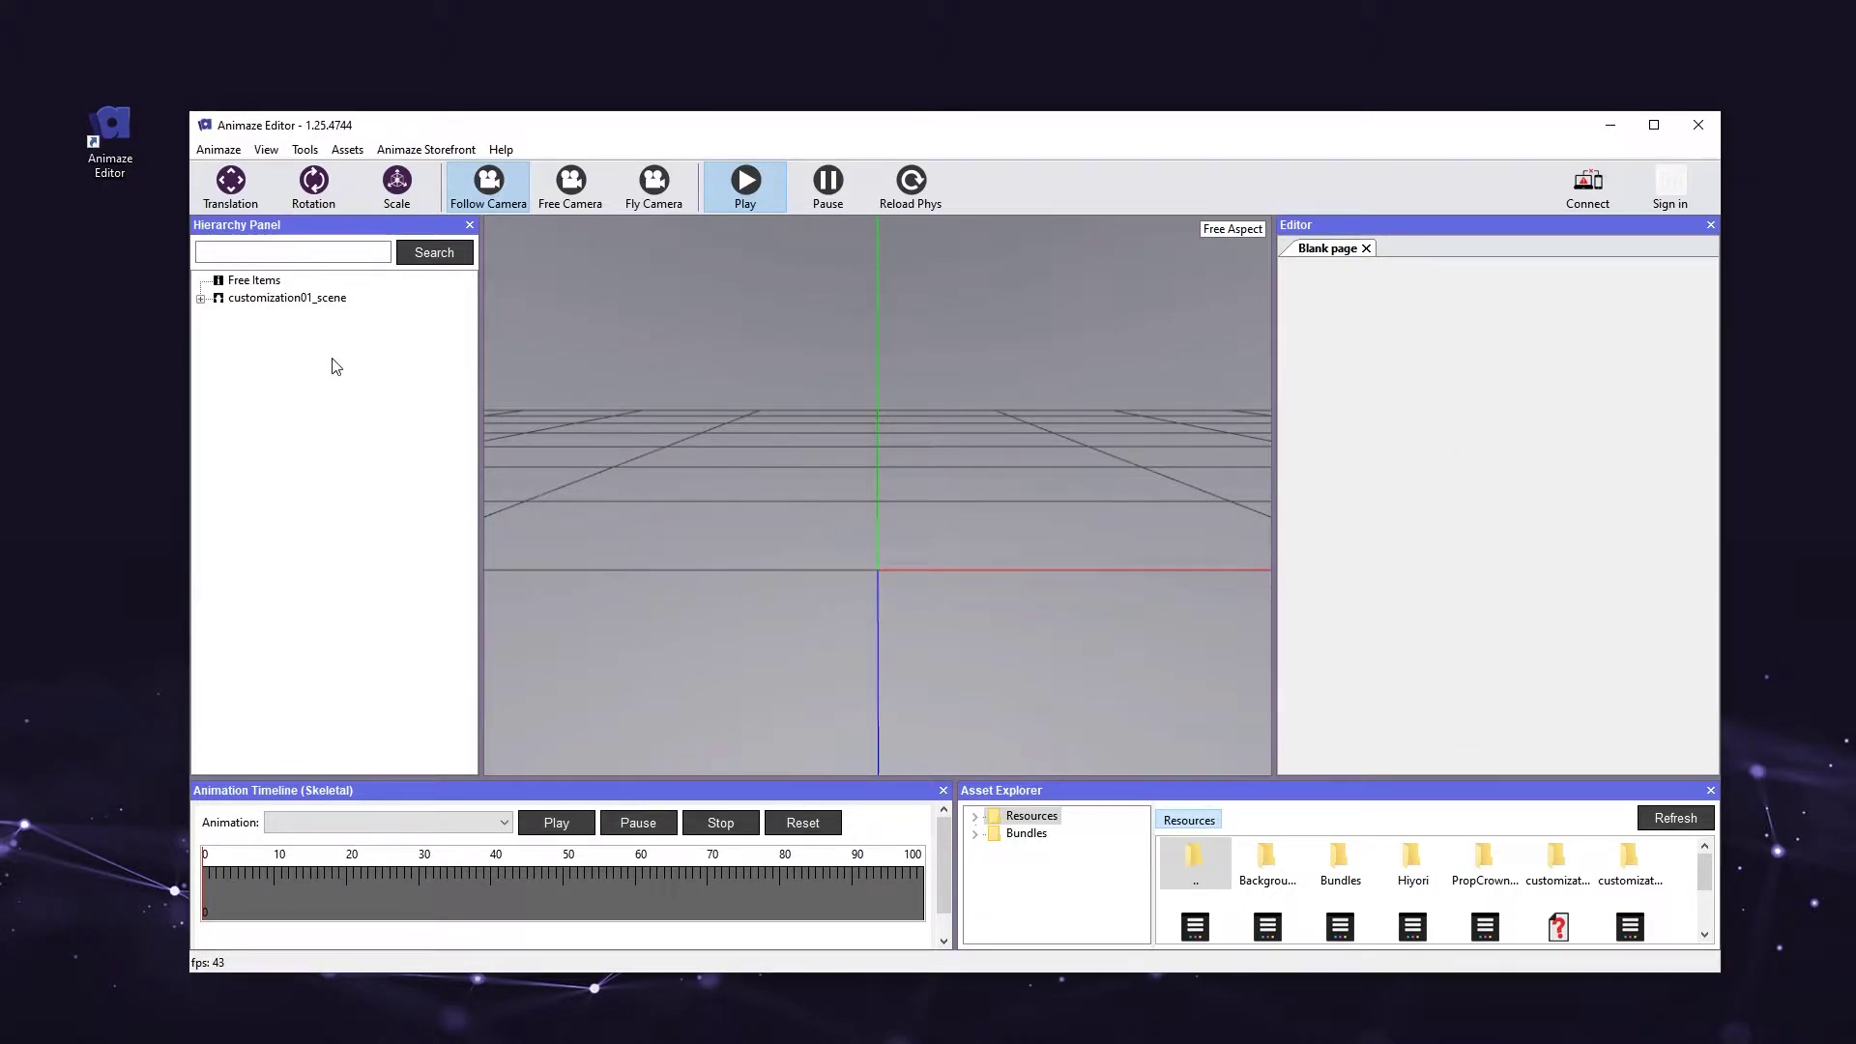
Open the Assets menu in the empty customization01_scene
click(350, 151)
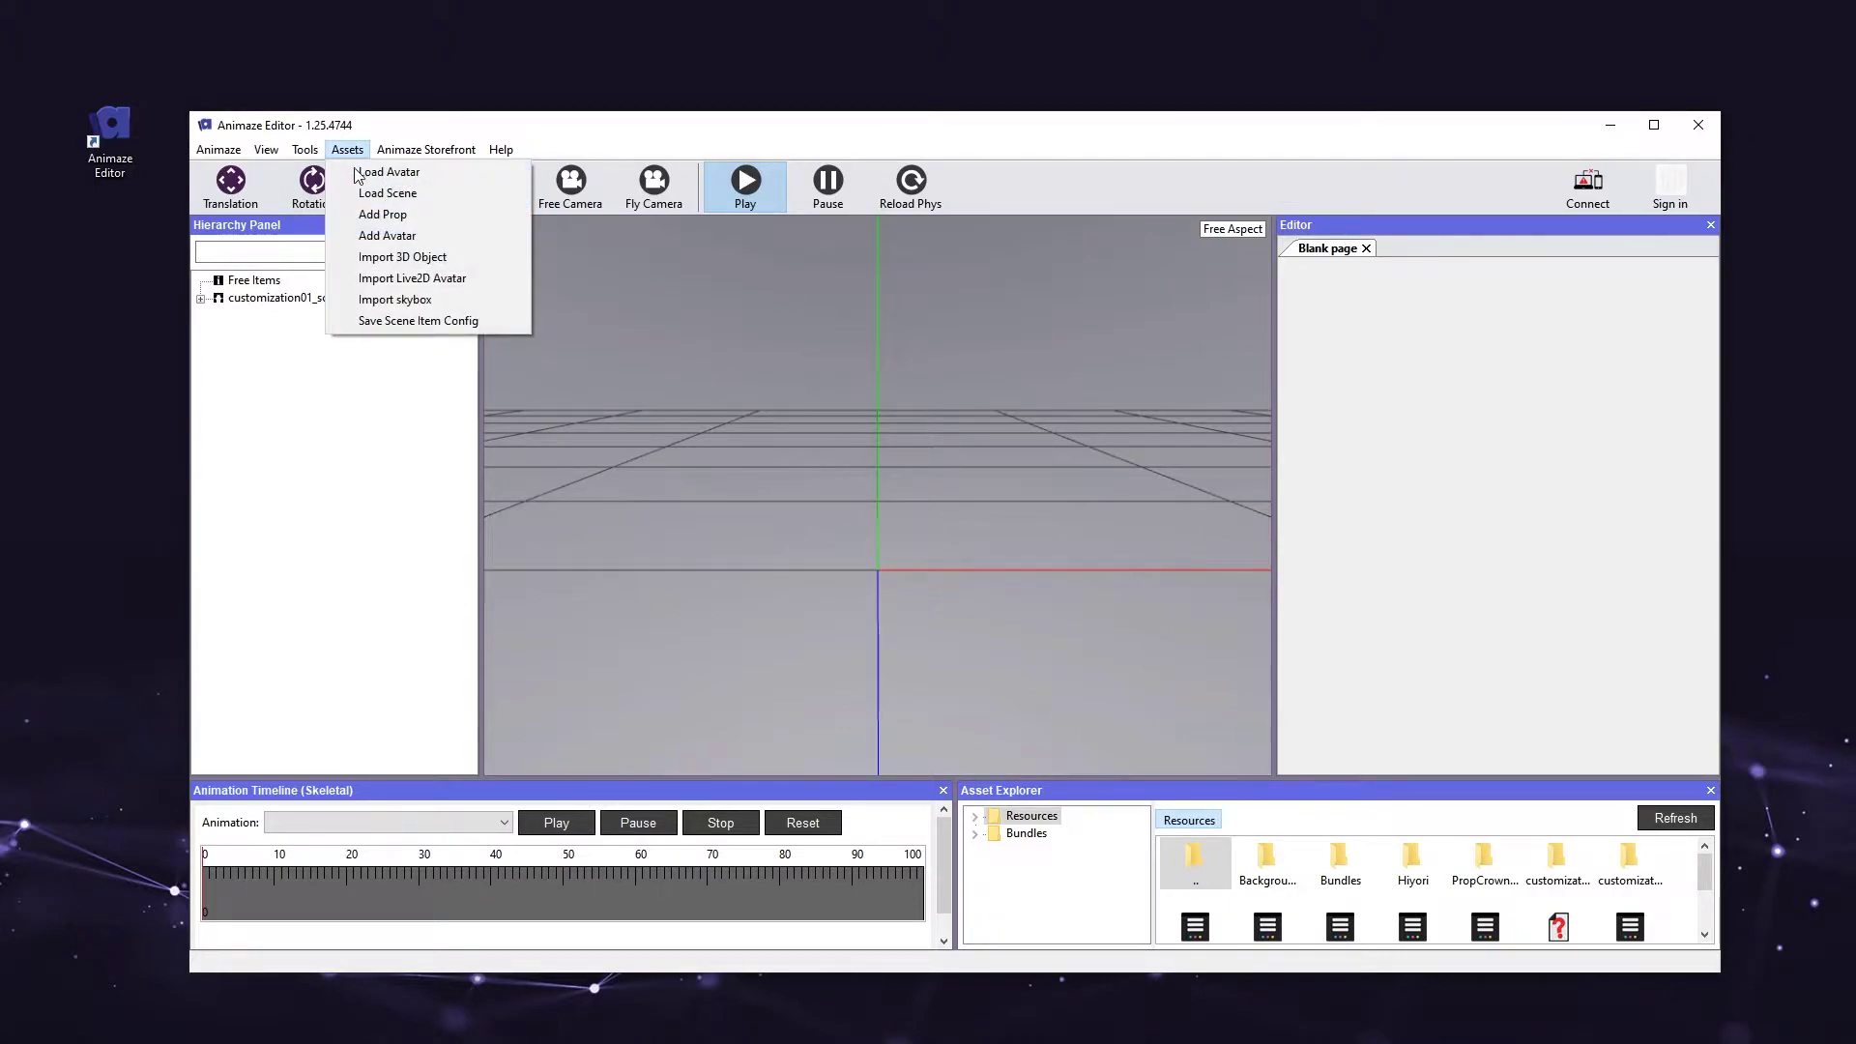
Choose Import 3D Object and open Resources > AvatarFrogTest > AvatarFrogTest.fbx
click(366, 258)
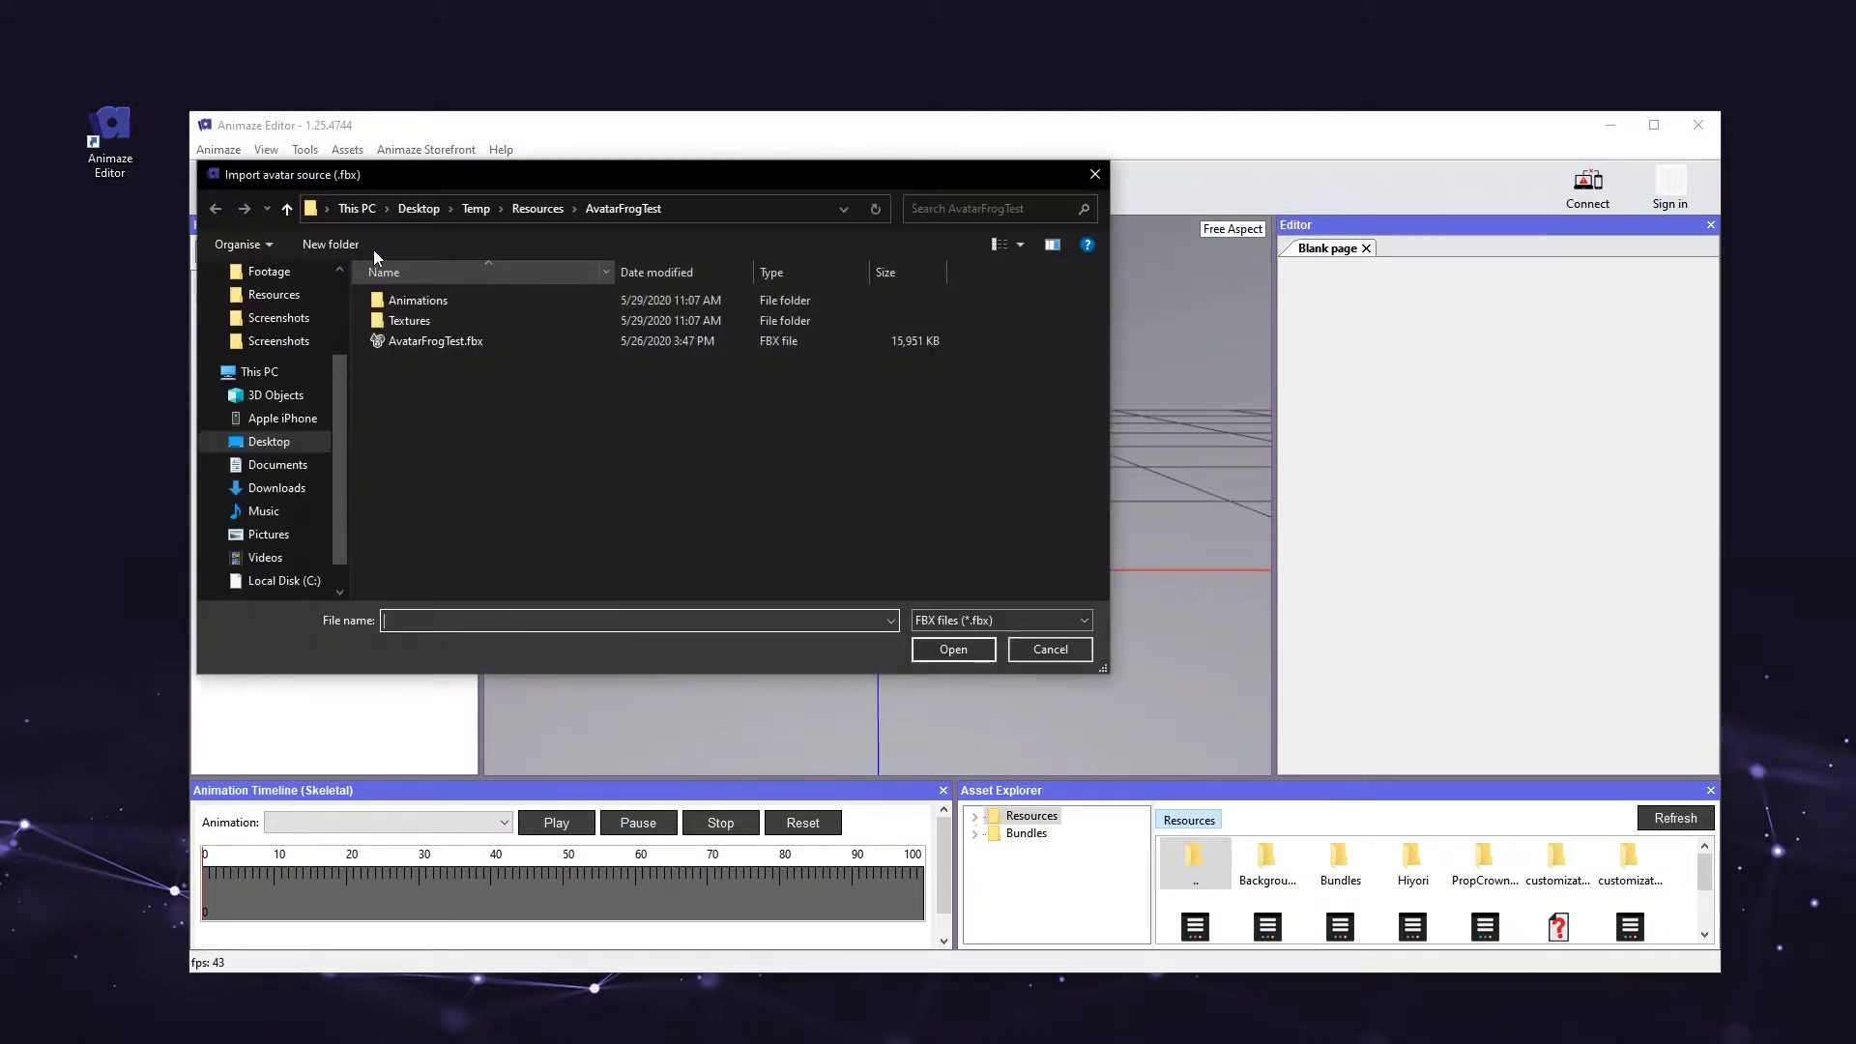
drag(402, 176, 686, 277)
click(819, 313)
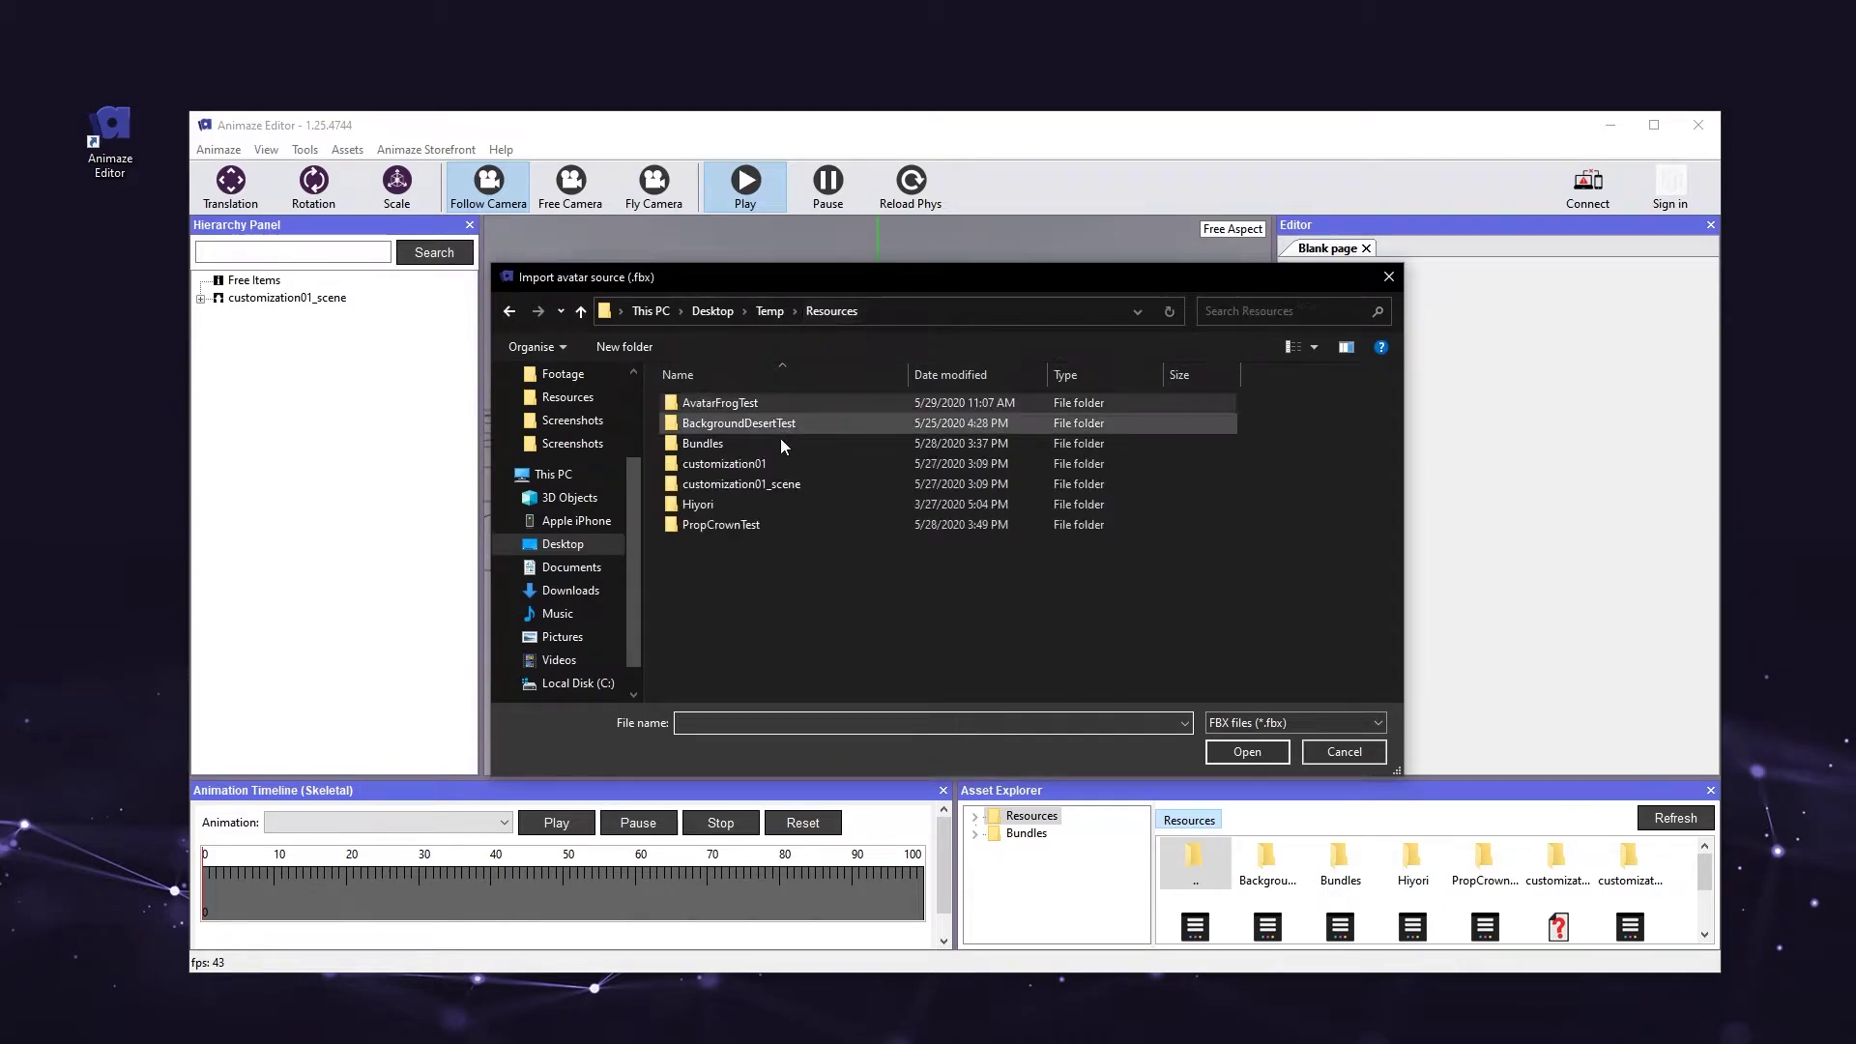
double_click(740, 399)
click(692, 445)
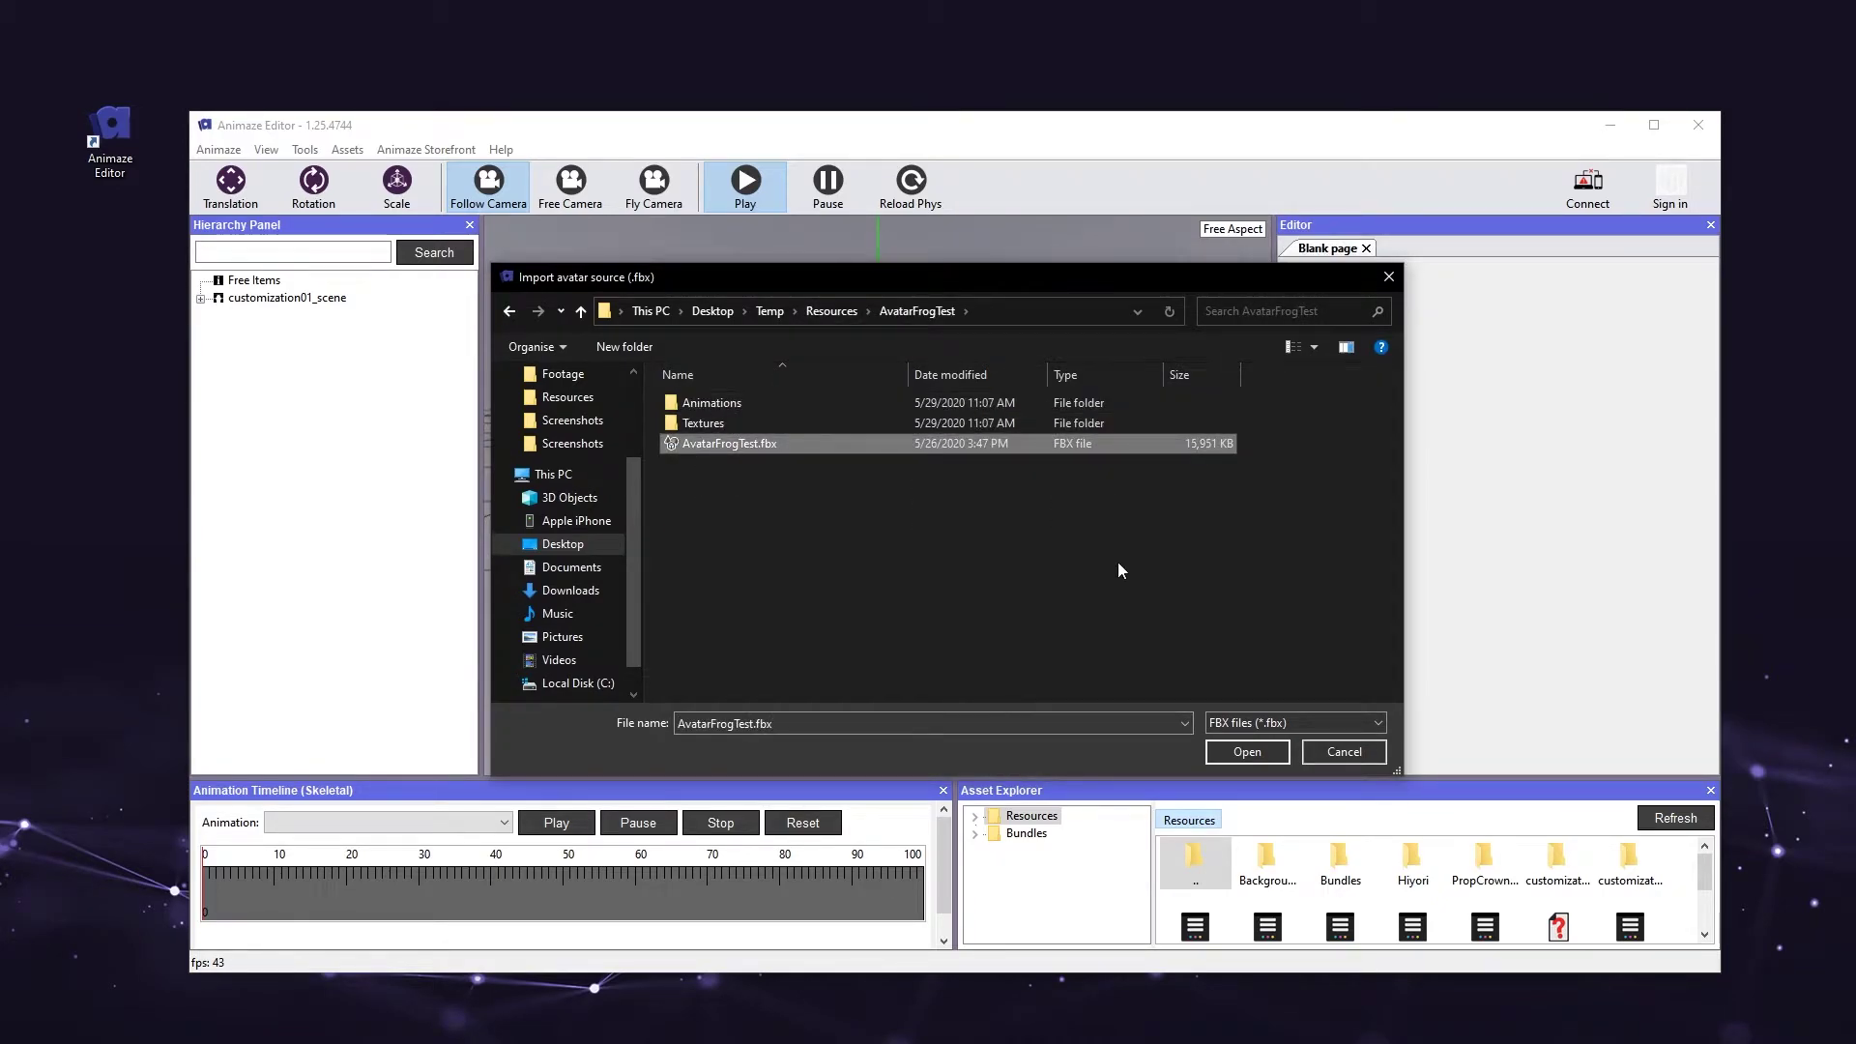
click(1247, 752)
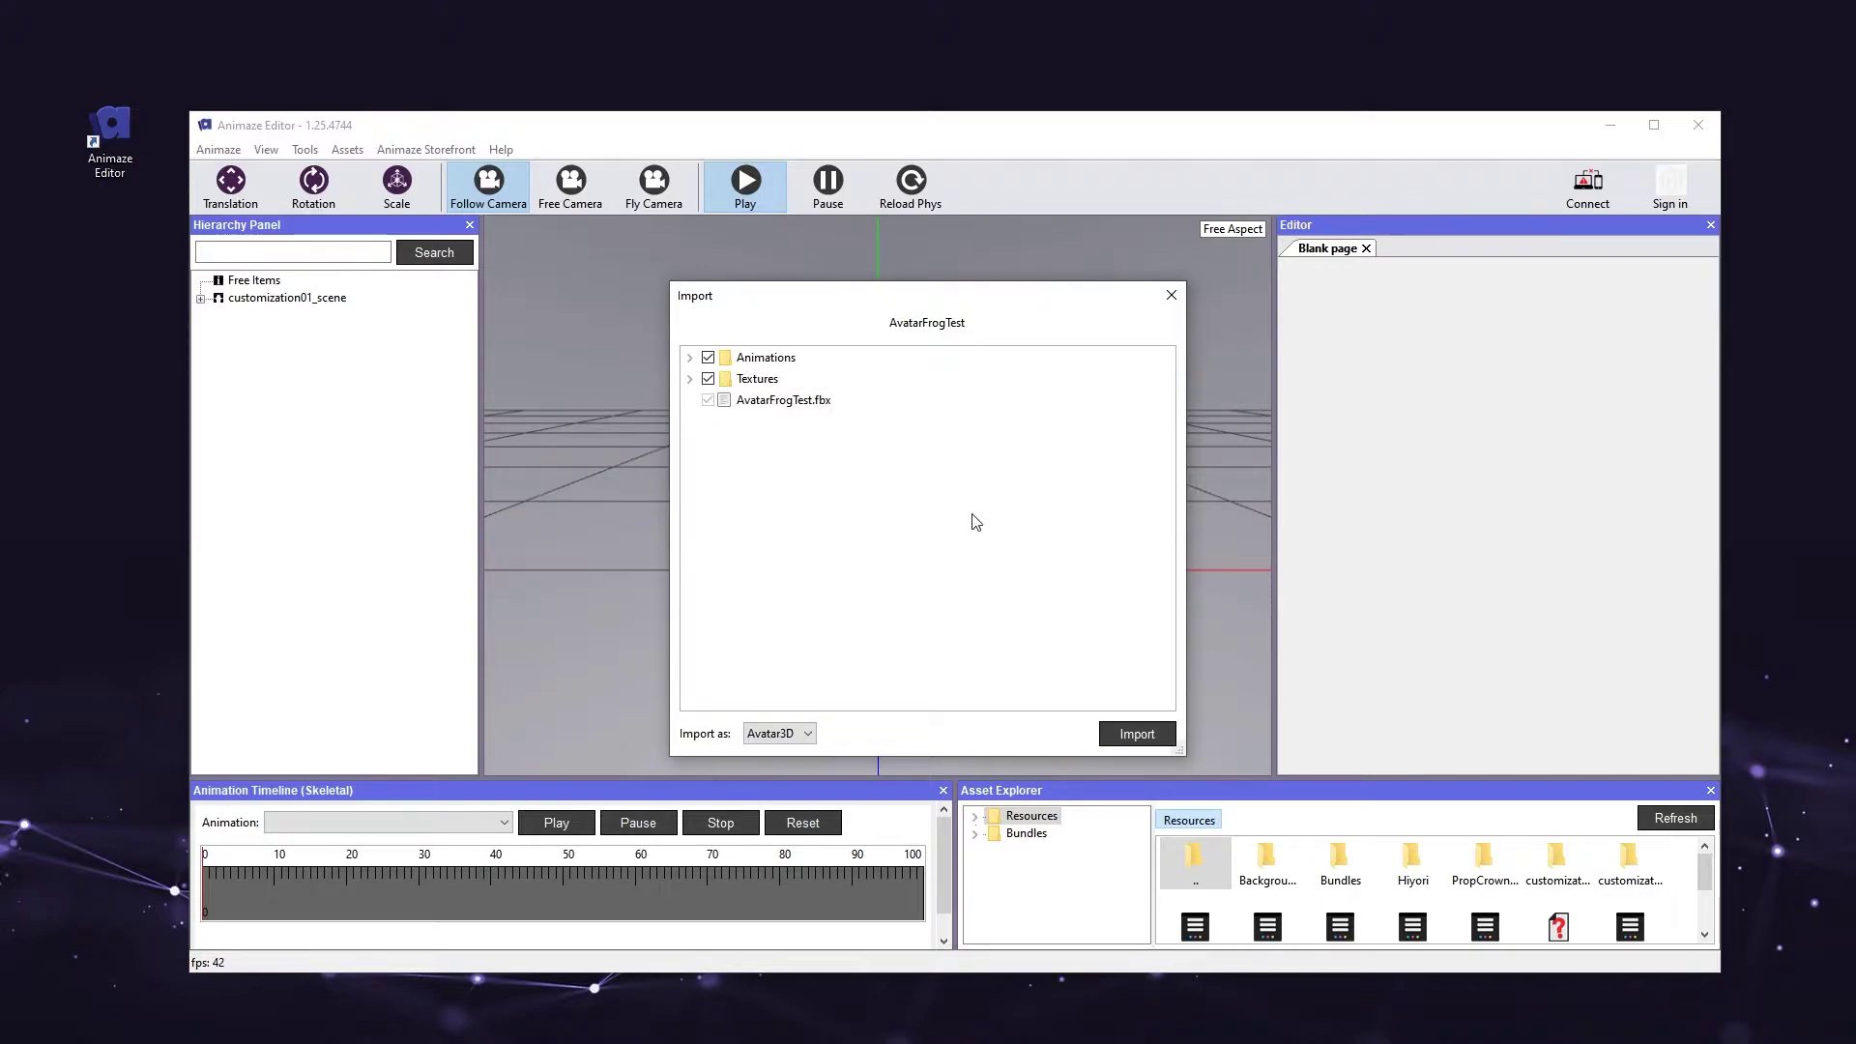
Import the frog as Avatar3D, dismiss the import issues, and scroll through the Import Log
click(775, 737)
click(1170, 735)
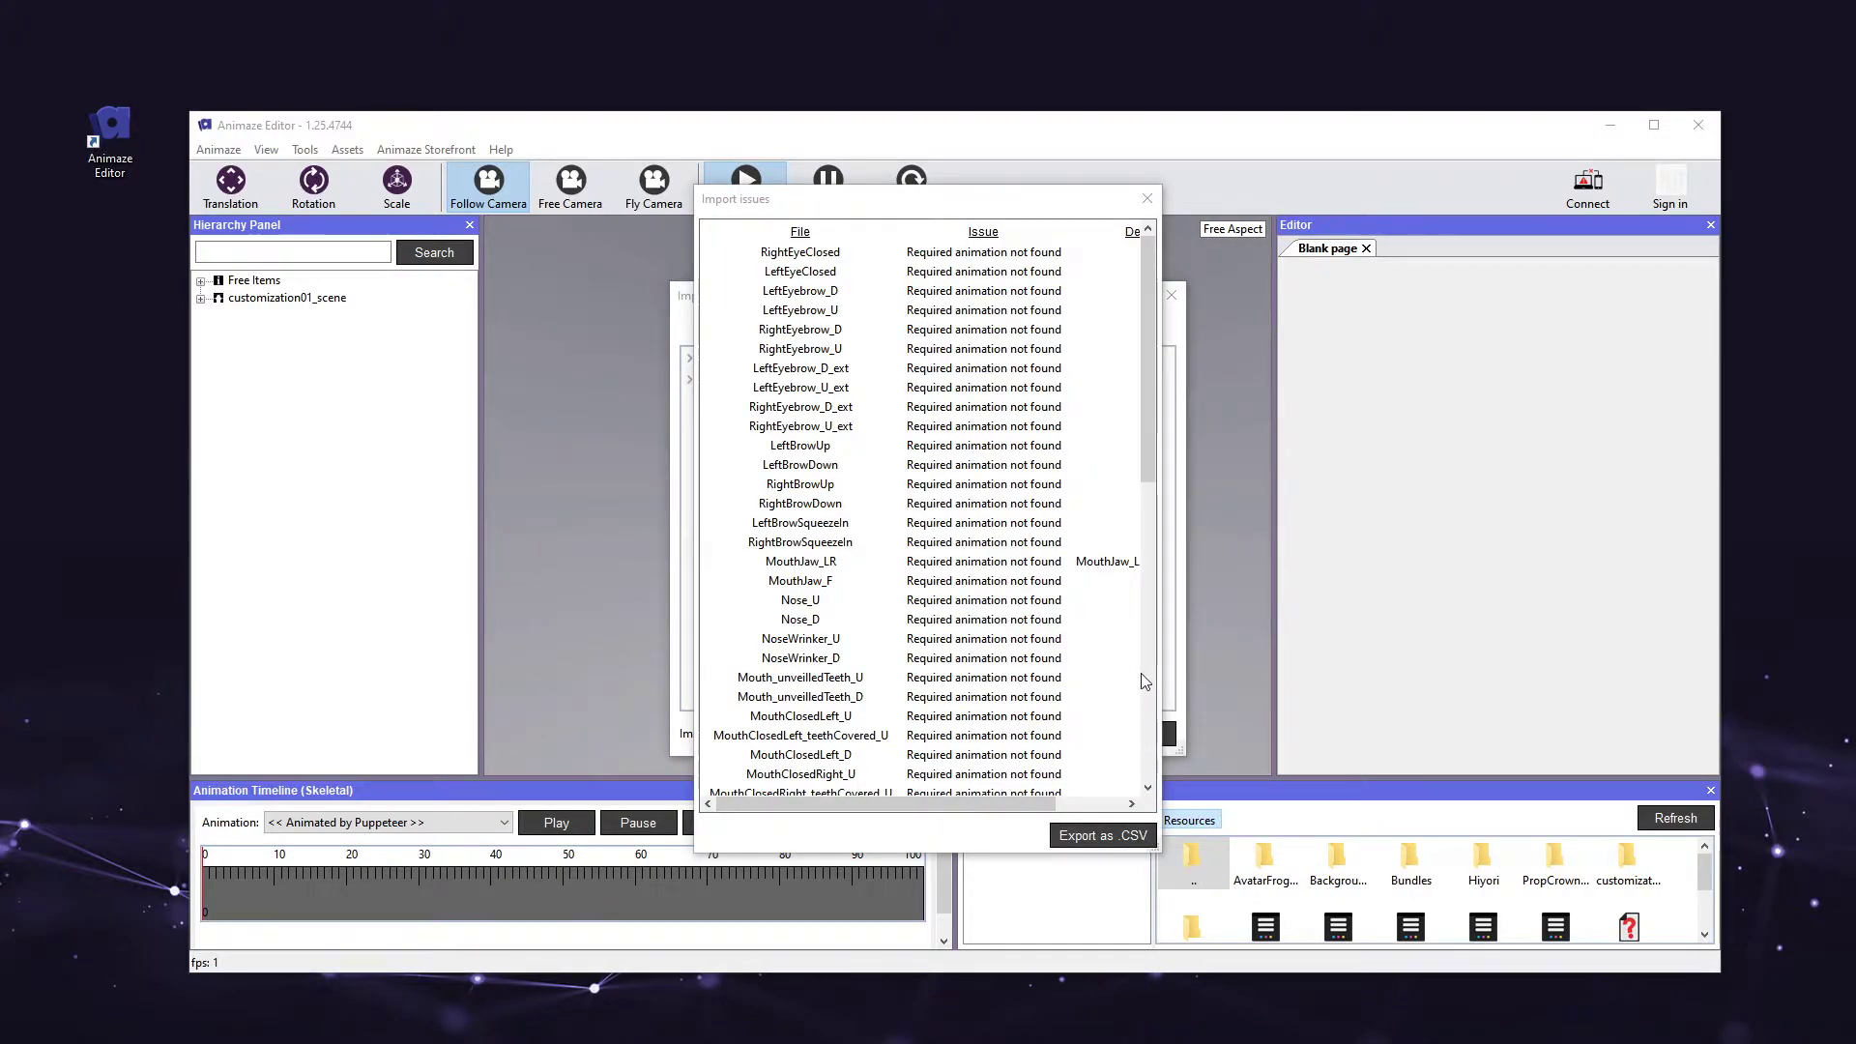
drag(1149, 433, 1141, 634)
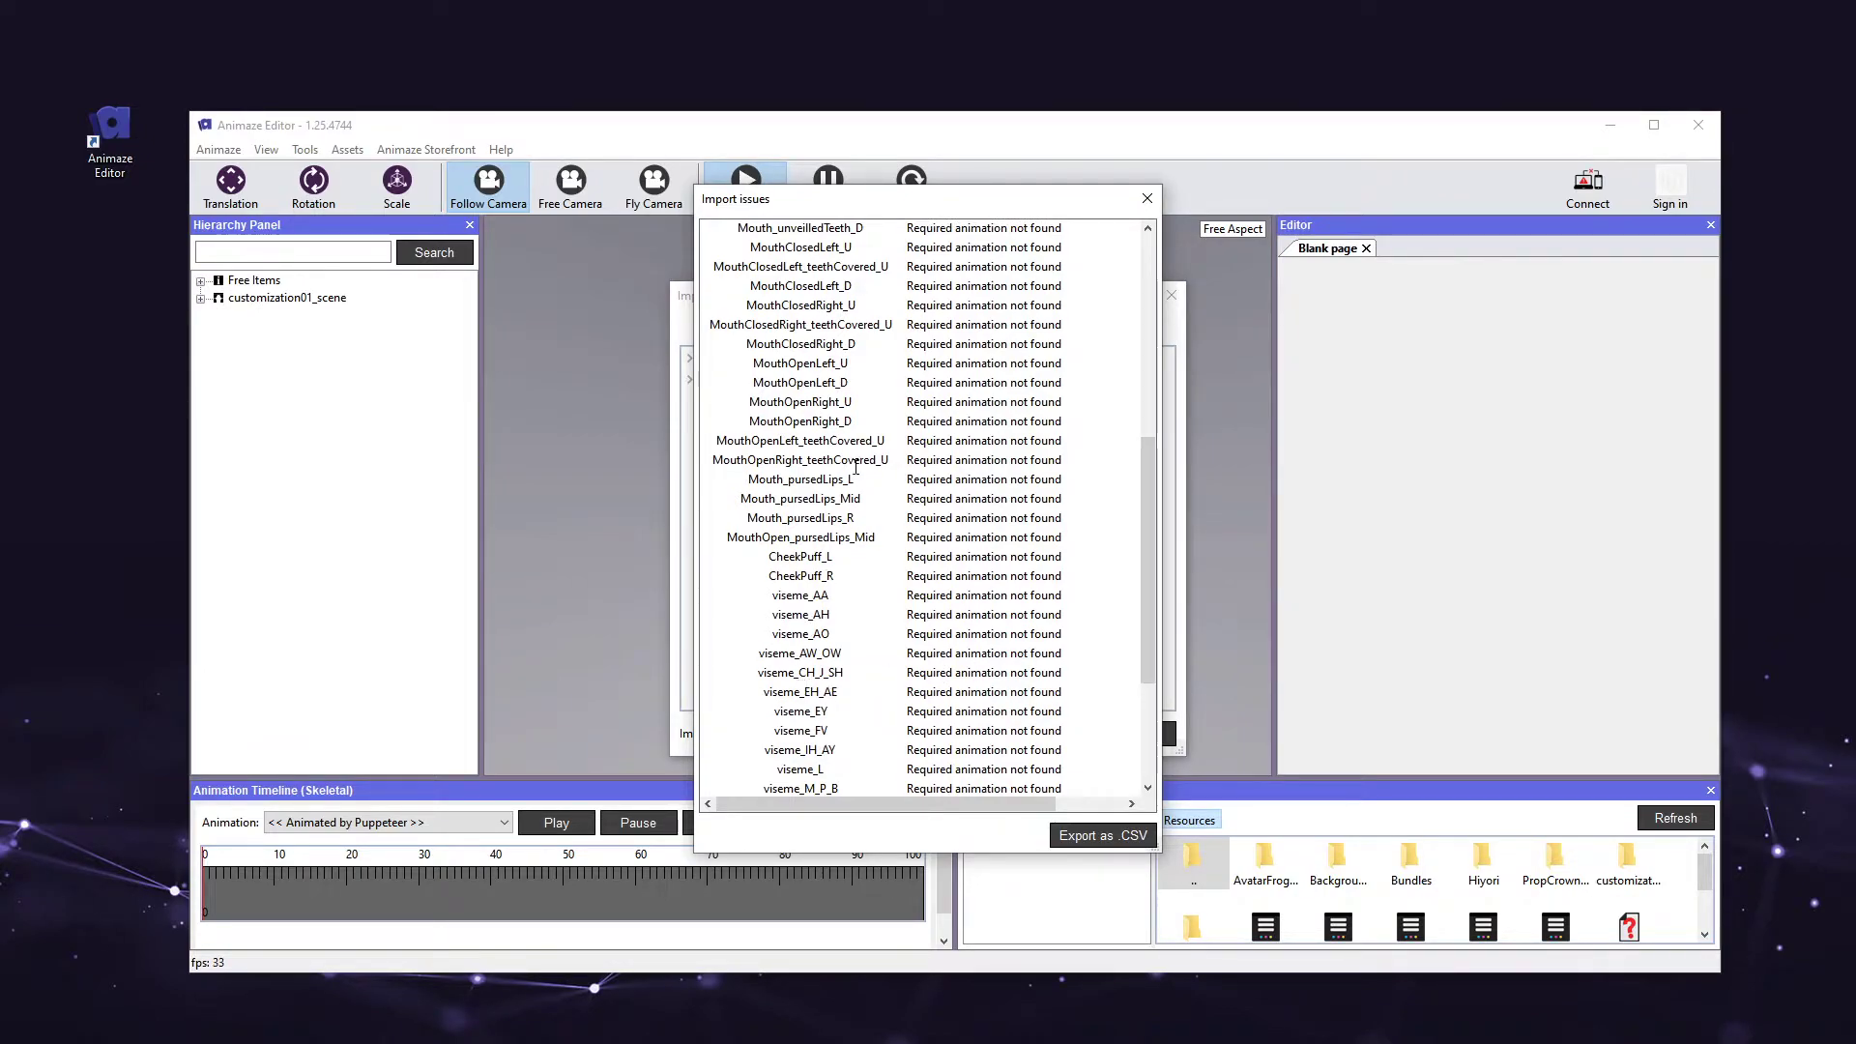
drag(1005, 200, 1532, 247)
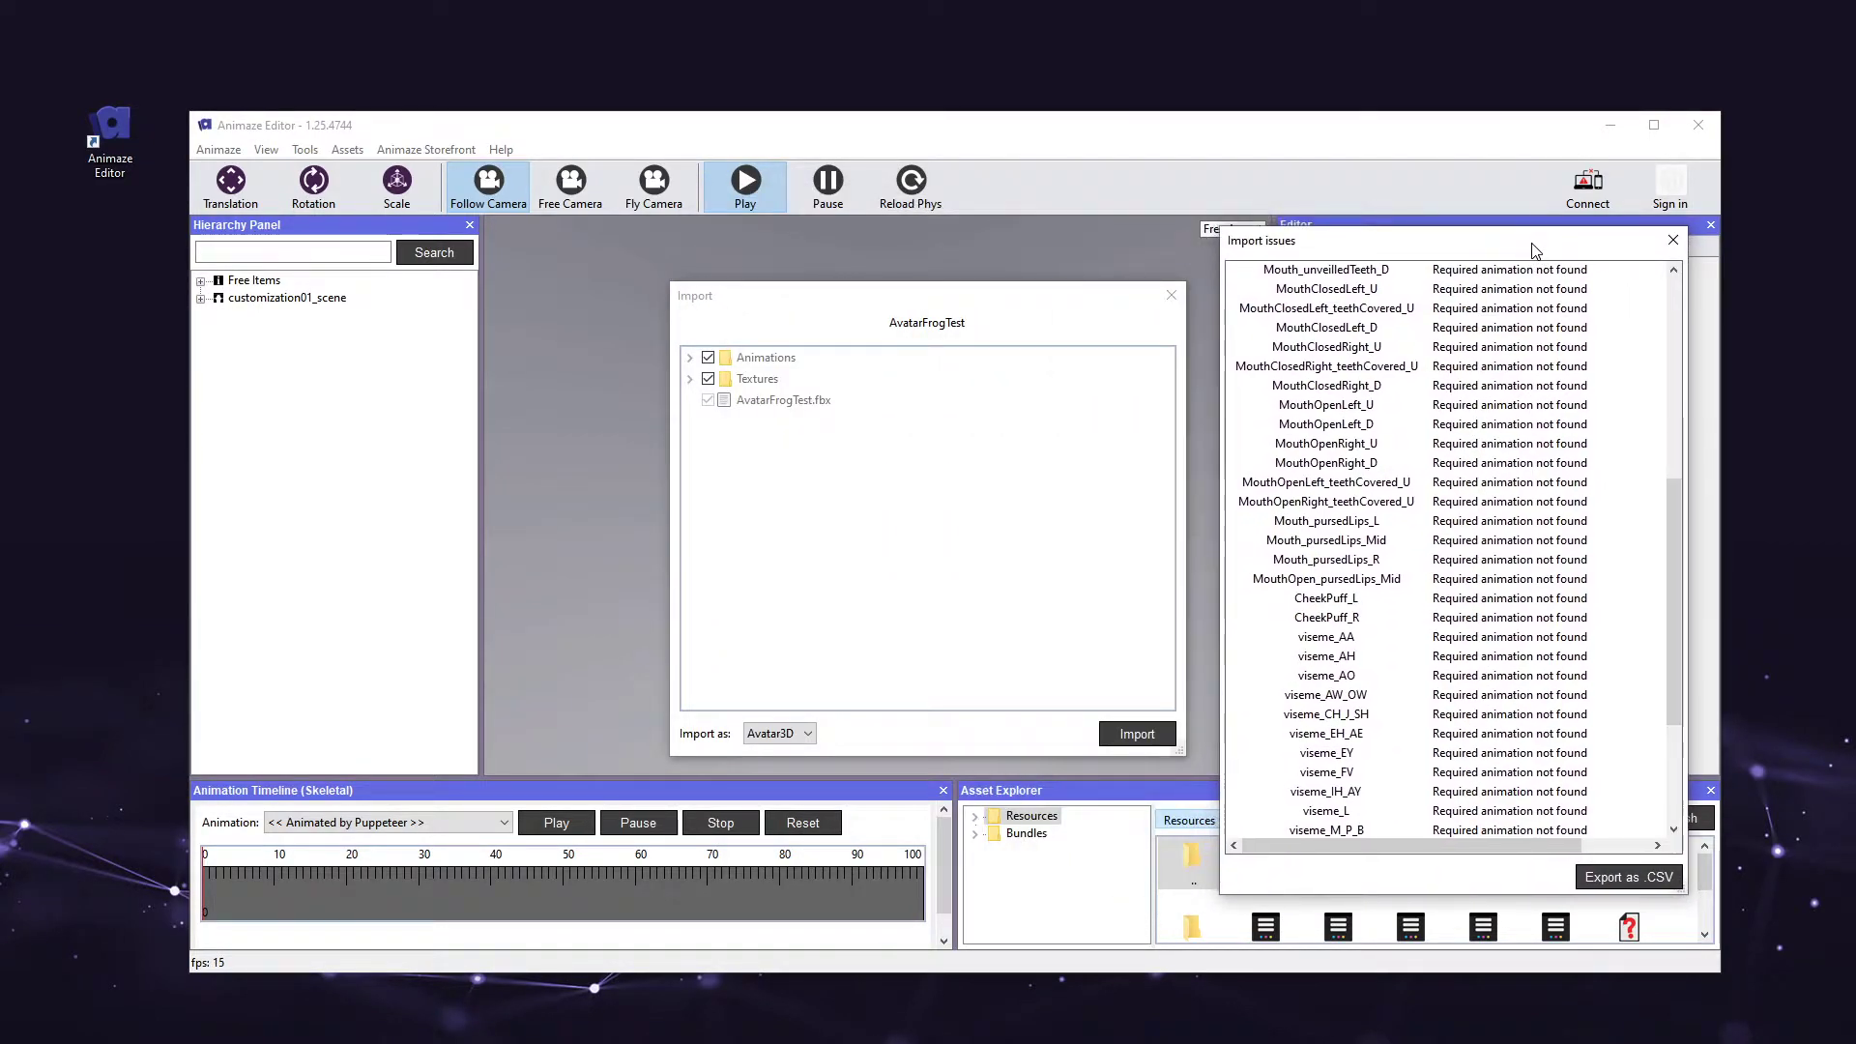
click(1673, 240)
drag(1270, 306, 1083, 248)
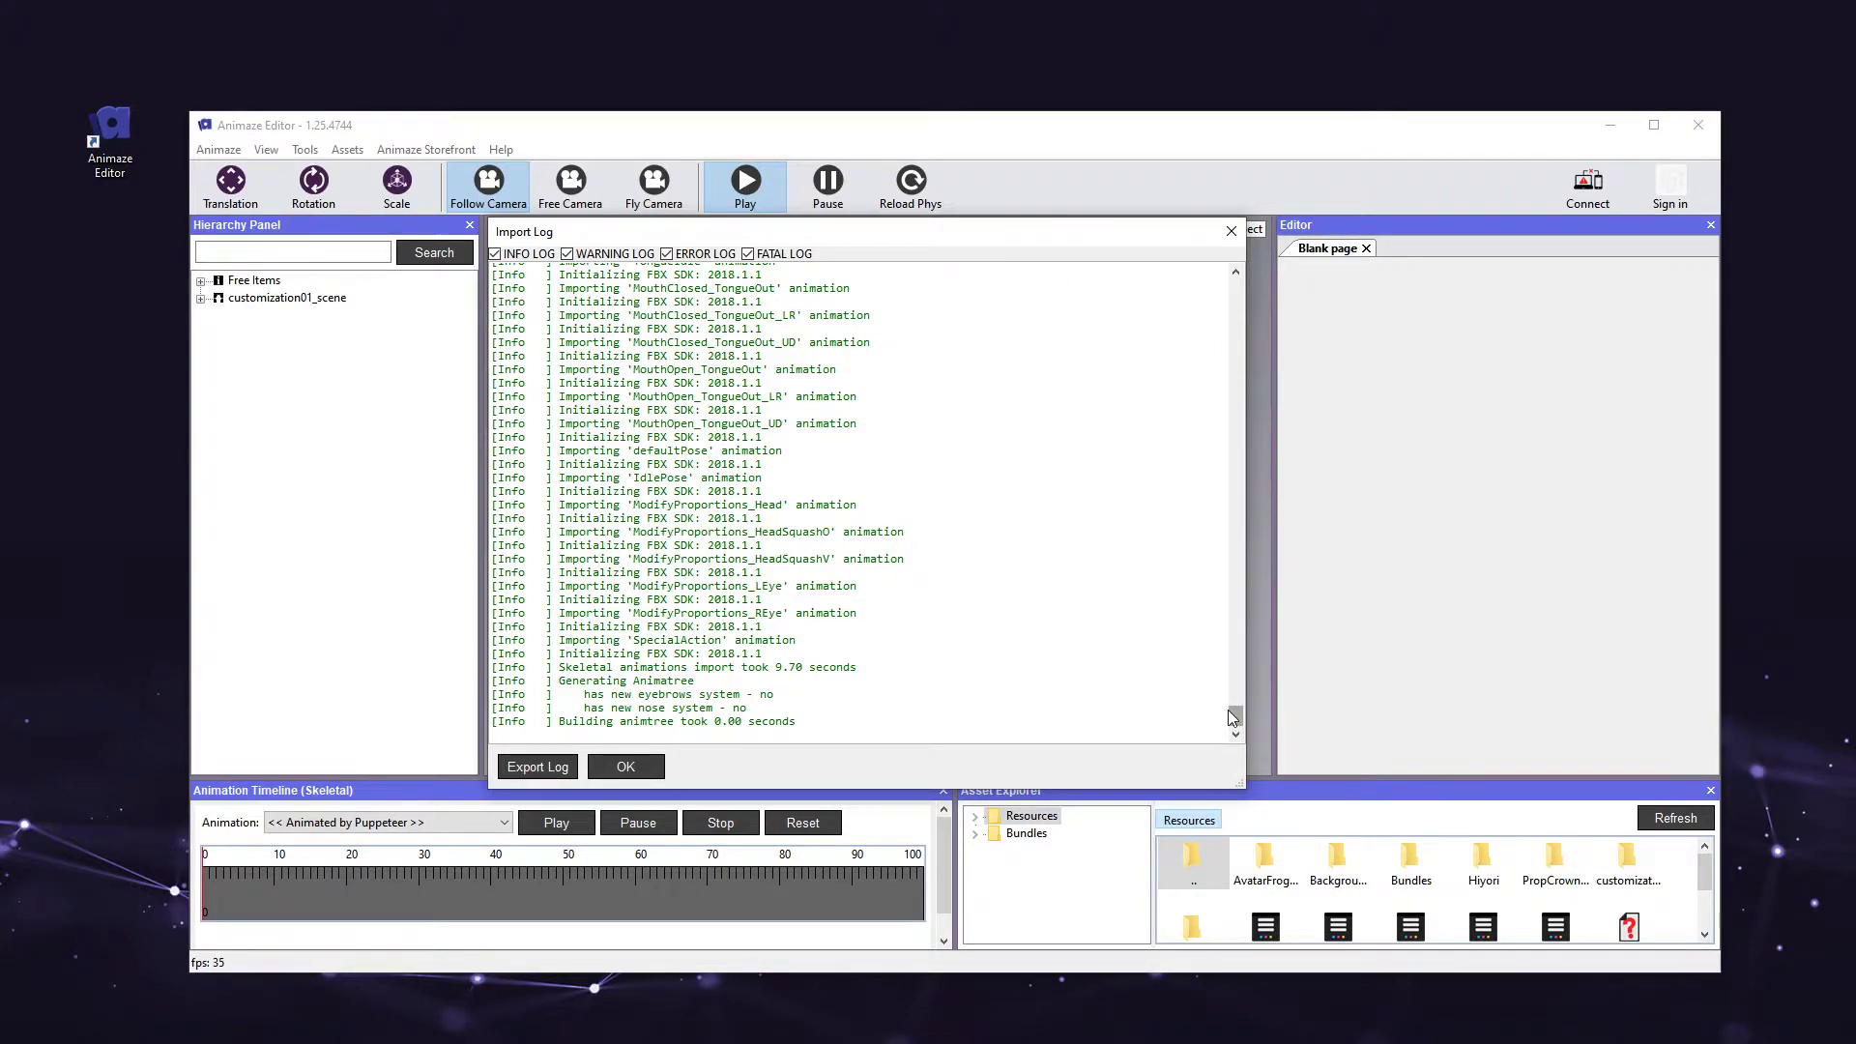
drag(1230, 711, 1238, 530)
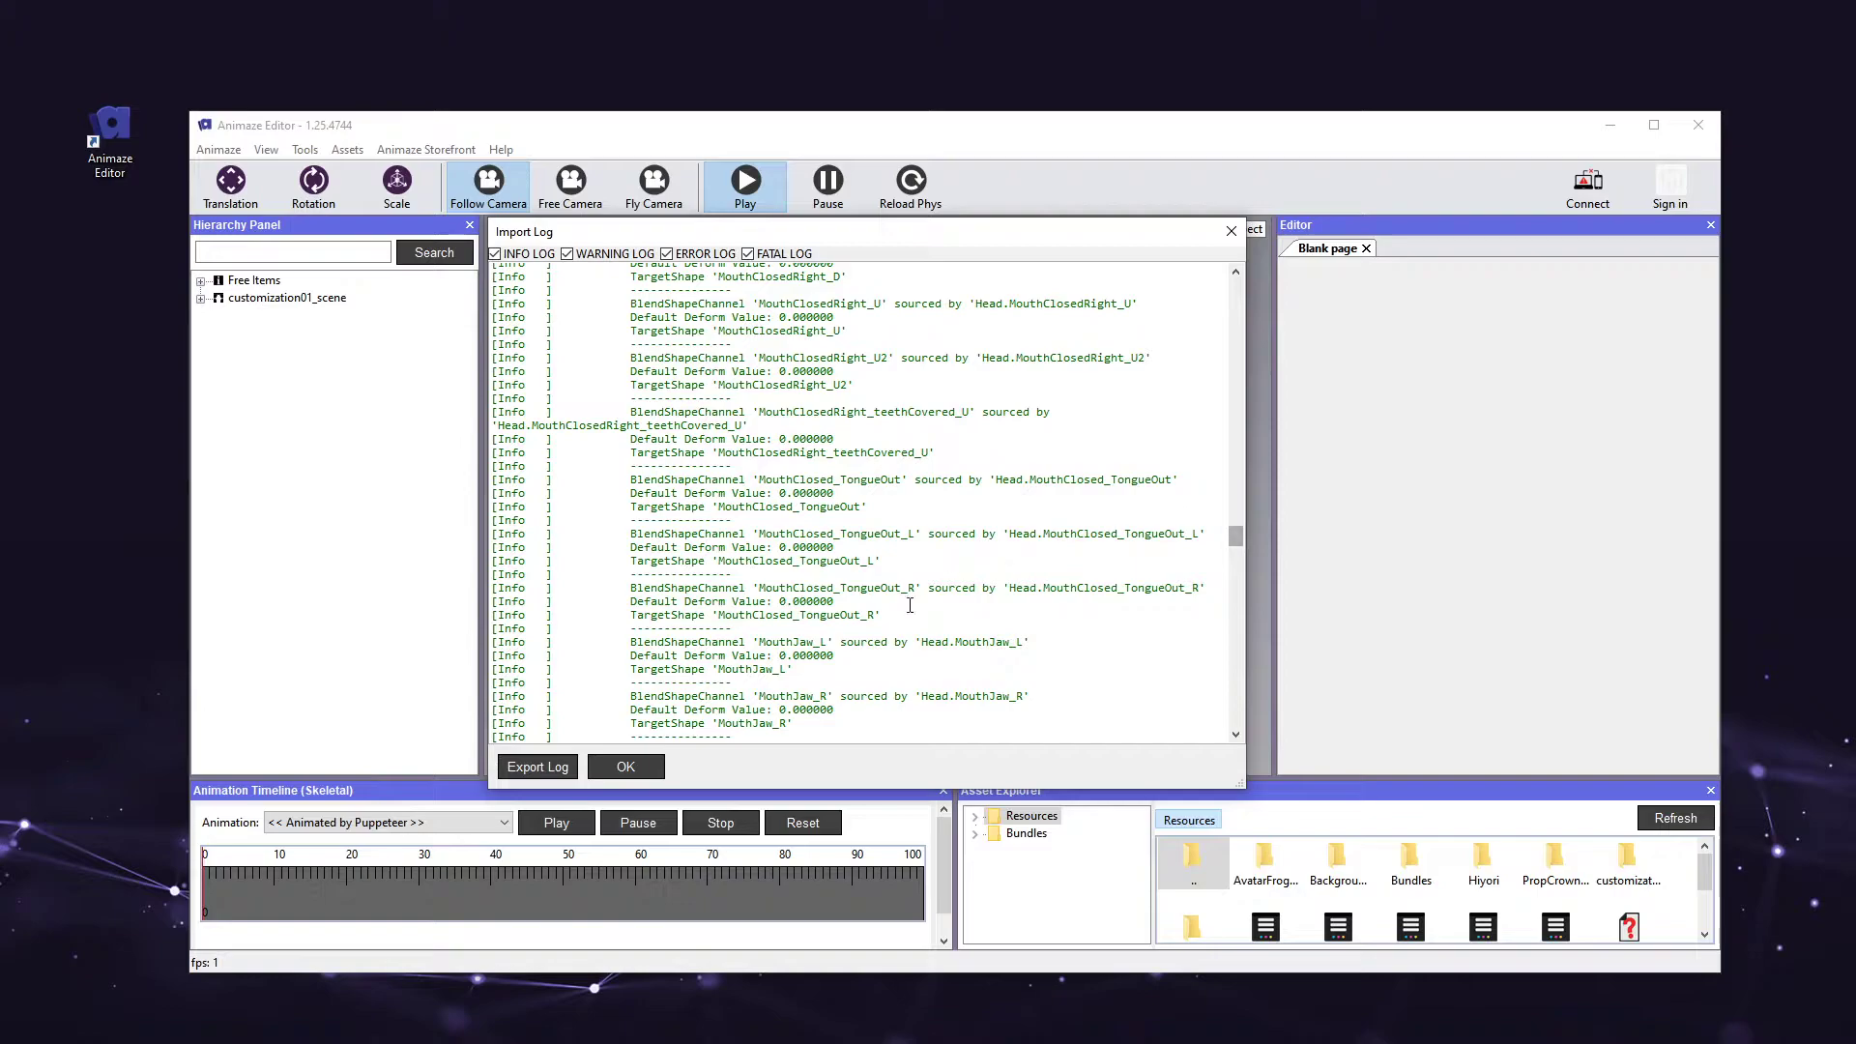
Close the Import Log, tilt the view over the lily pad, and select AvatarFrogTest
click(626, 767)
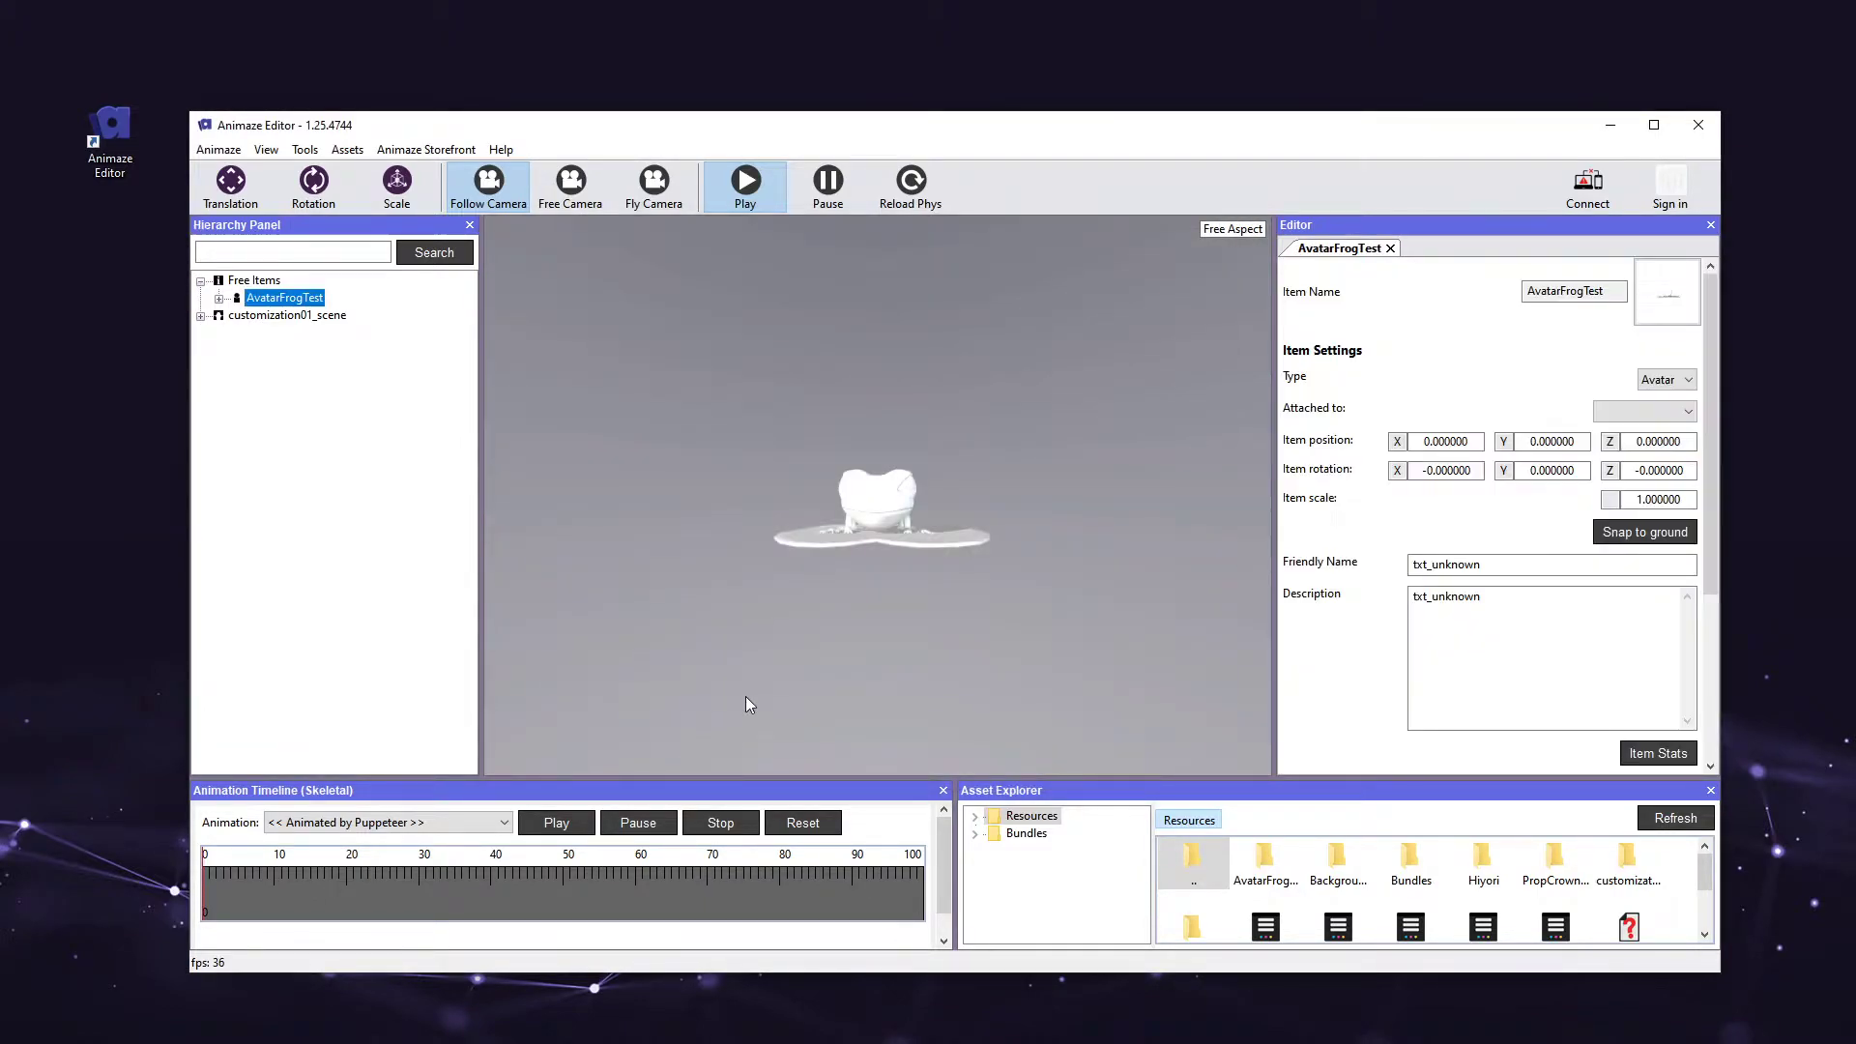
drag(897, 697, 922, 476)
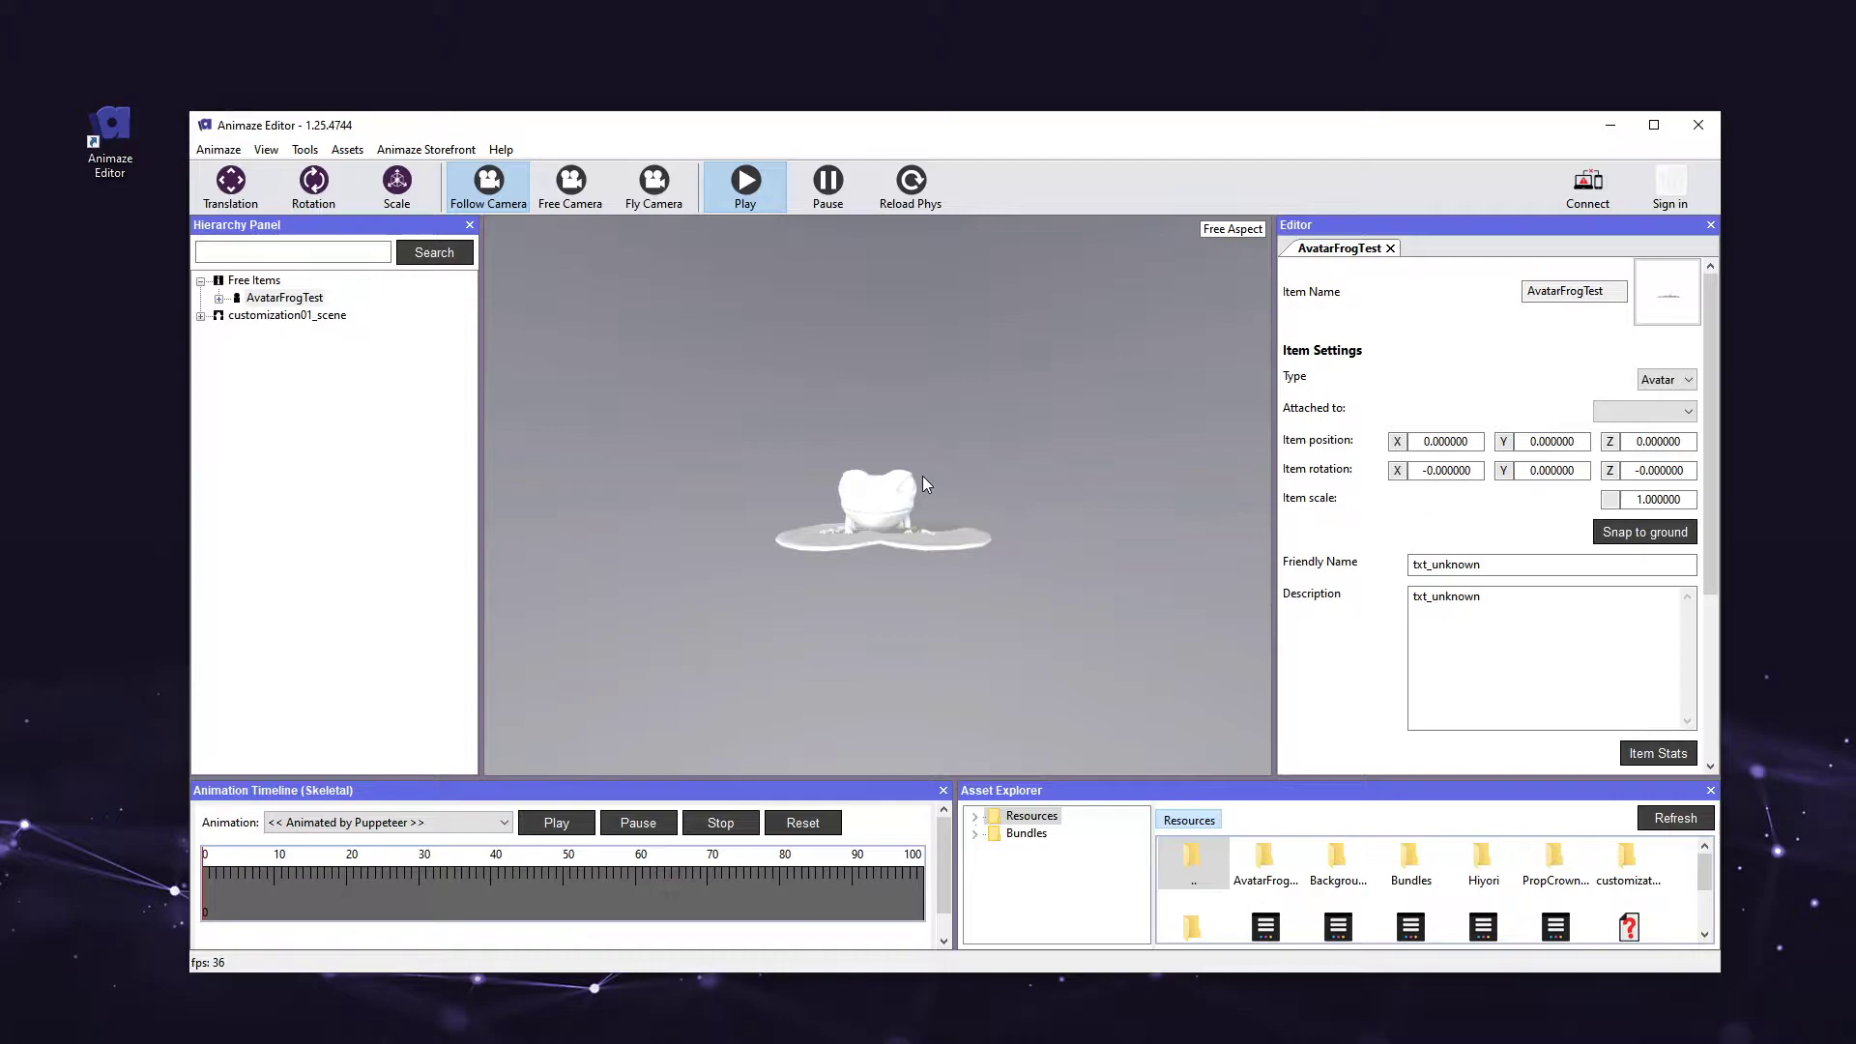
click(320, 300)
Set AvatarFrogTest's item scale from 1.0 to 0.005 and reset the camera to frame it
click(1632, 499)
drag(1634, 499, 1695, 498)
text(0.005)
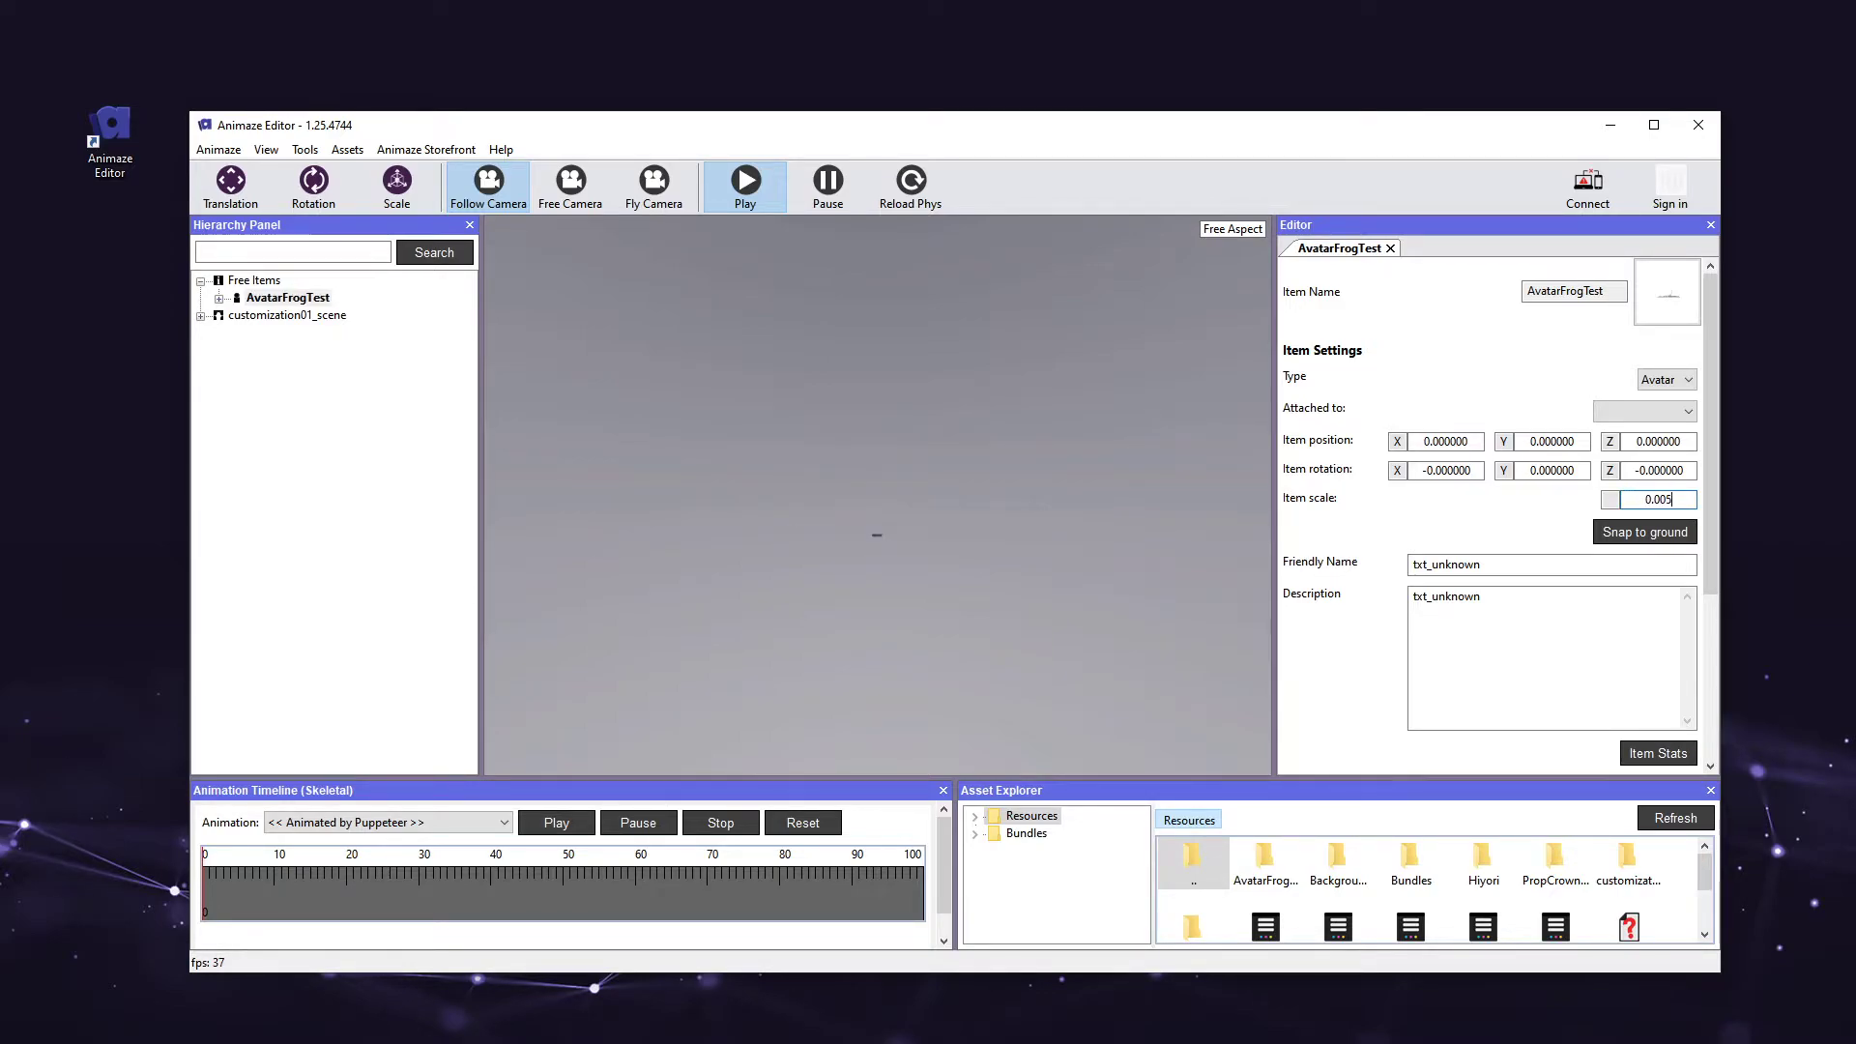
key(Return)
right_click(322, 300)
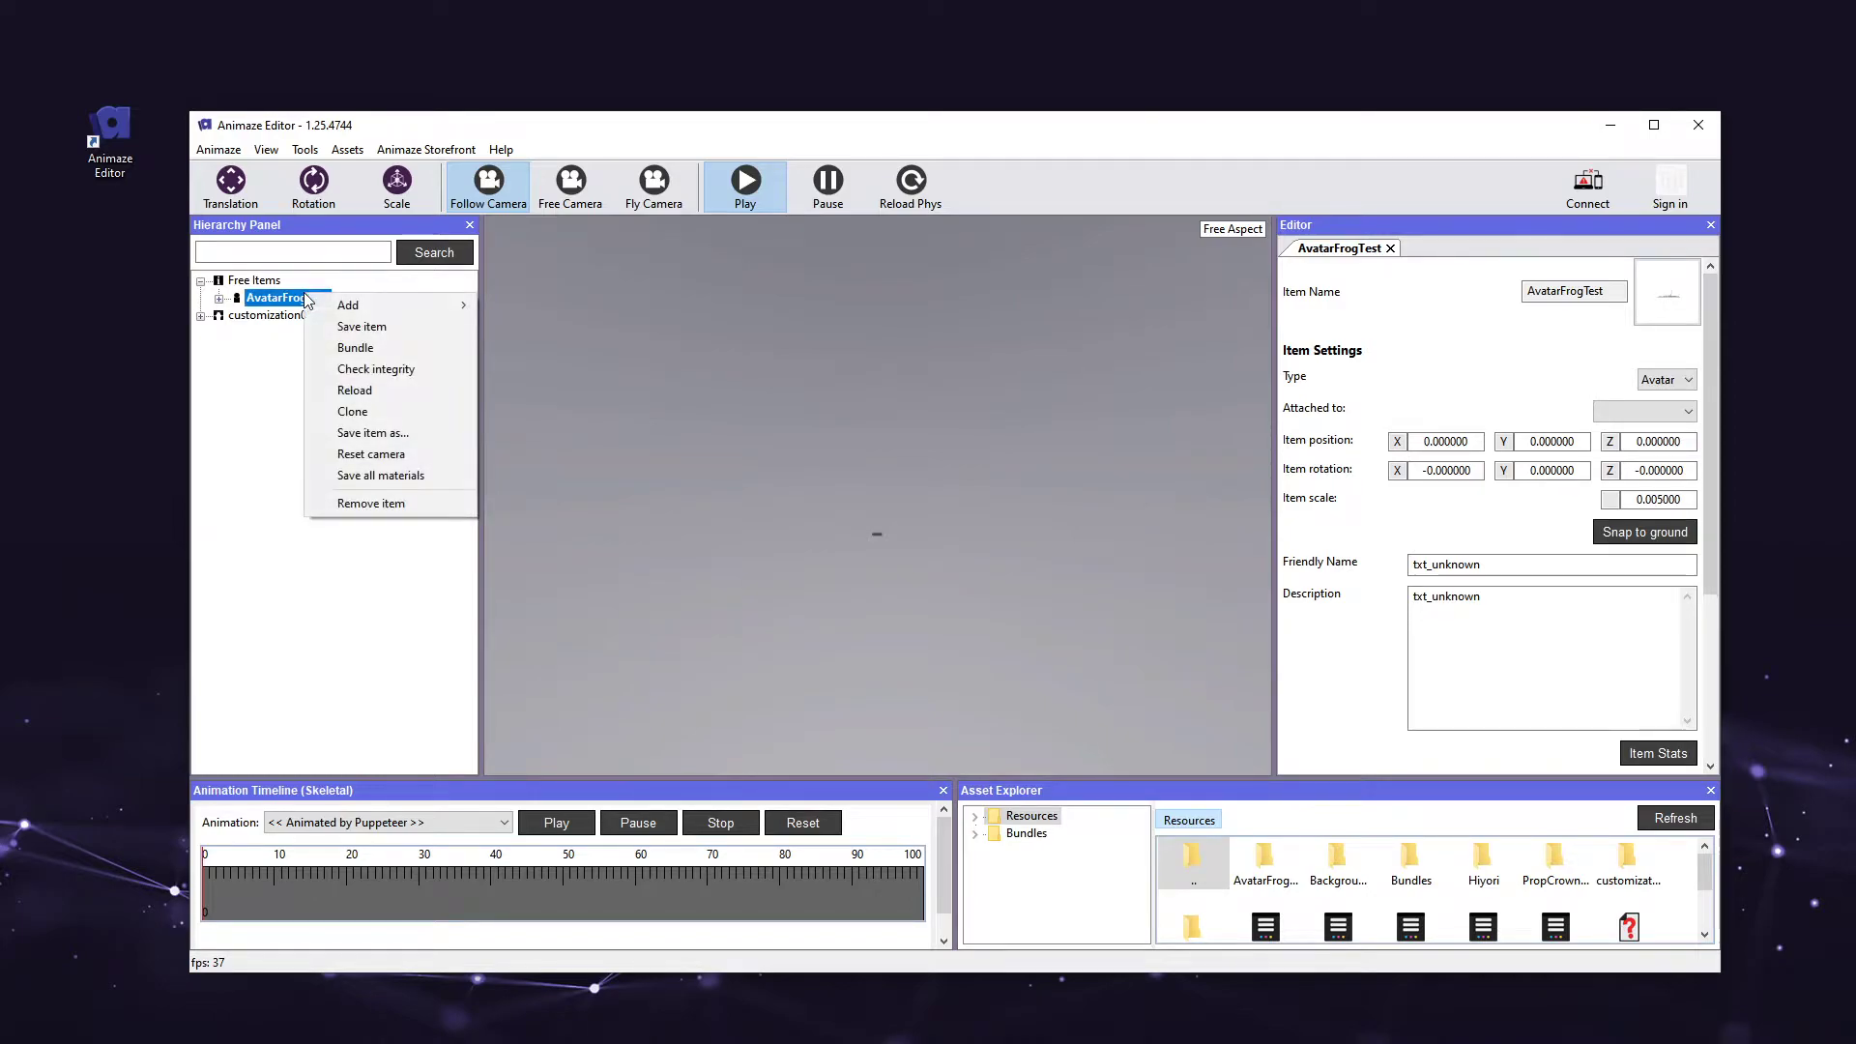
click(463, 456)
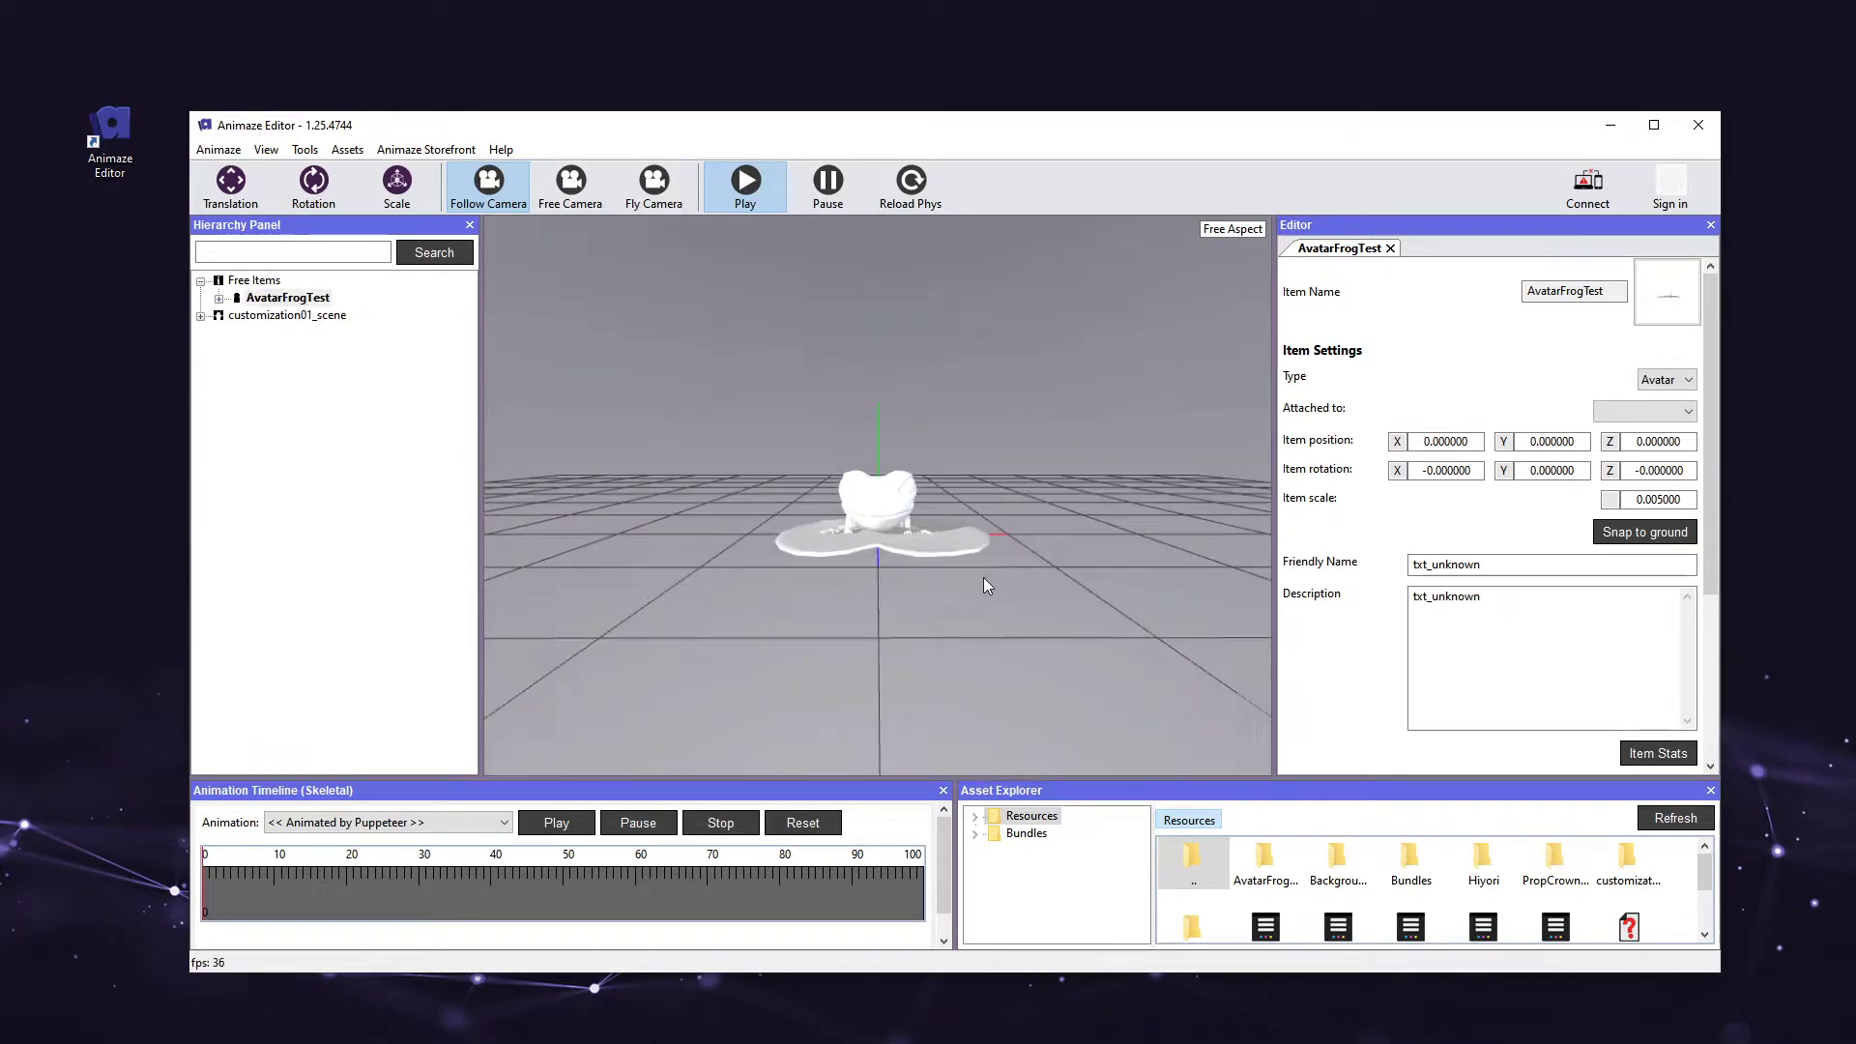
drag(1030, 482, 663, 592)
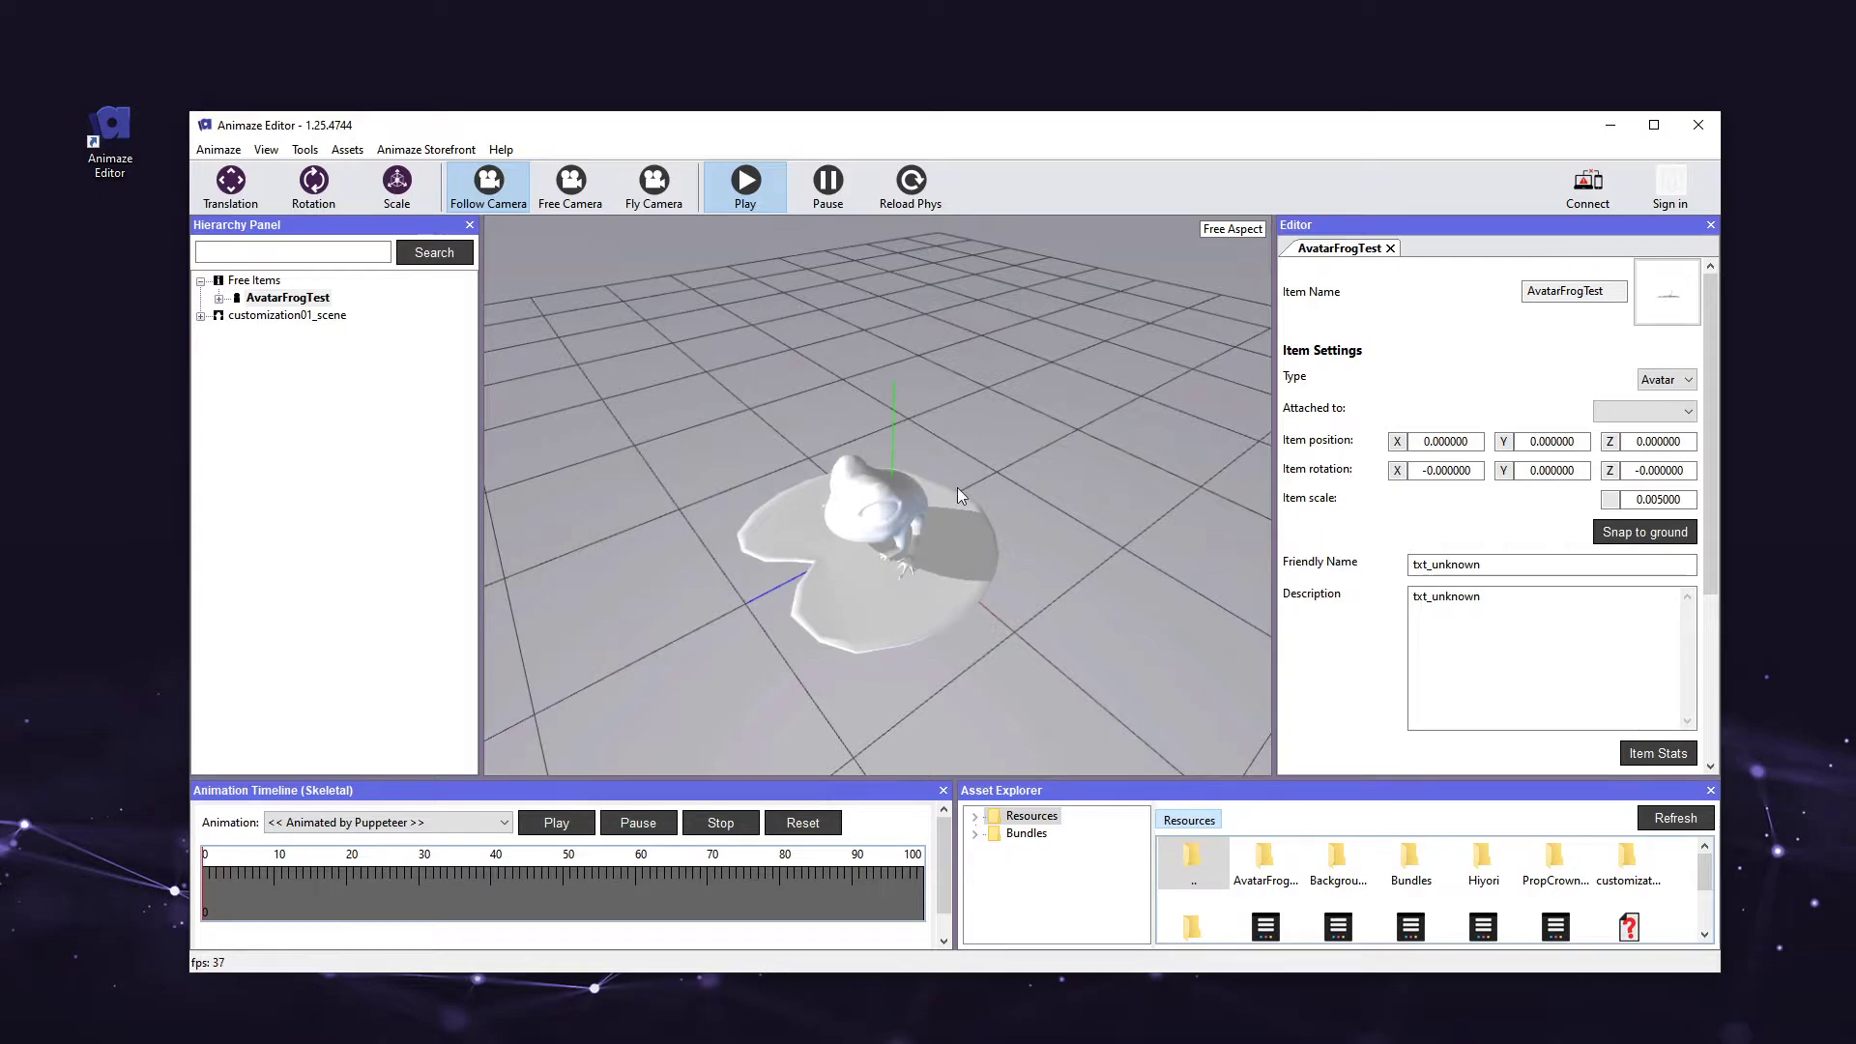
drag(679, 606, 1102, 441)
scroll(1102, 441, up, 2)
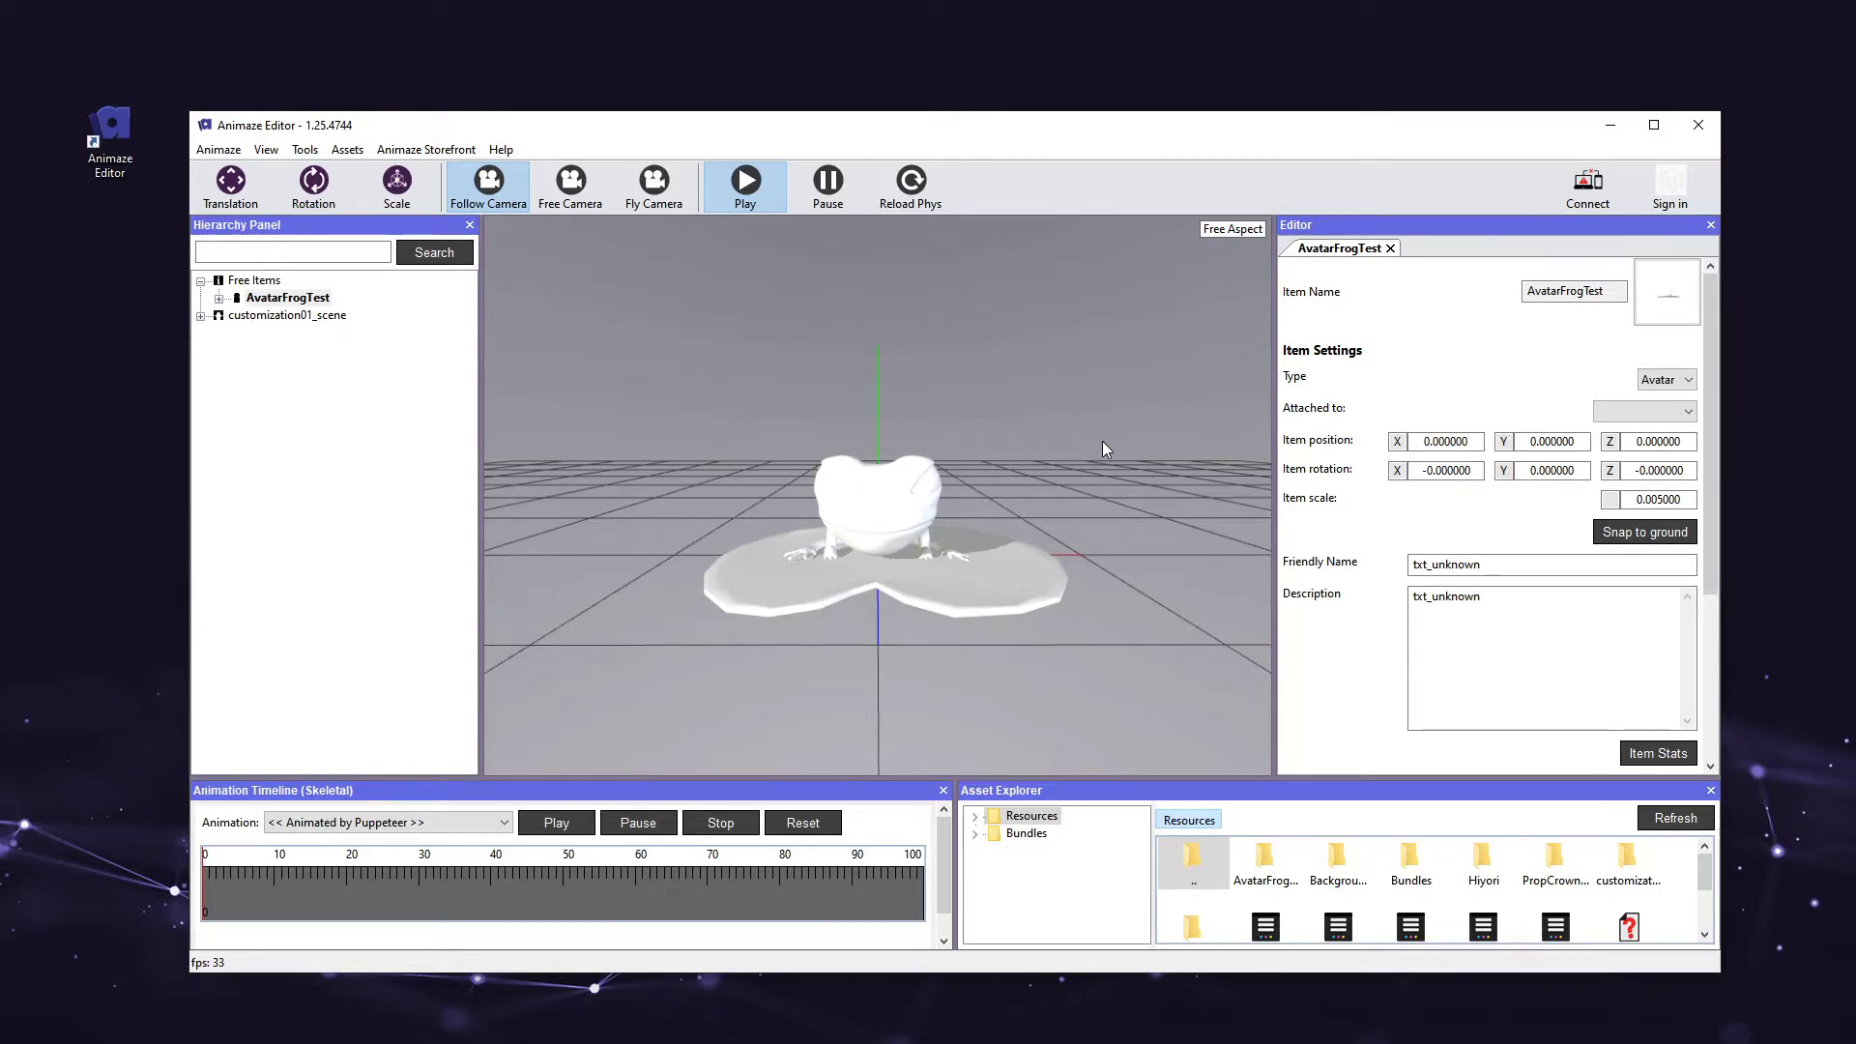
Expand AvatarFrogTest > Mesh and bring up lilyPad_leaf_geo's material properties
click(219, 298)
click(237, 316)
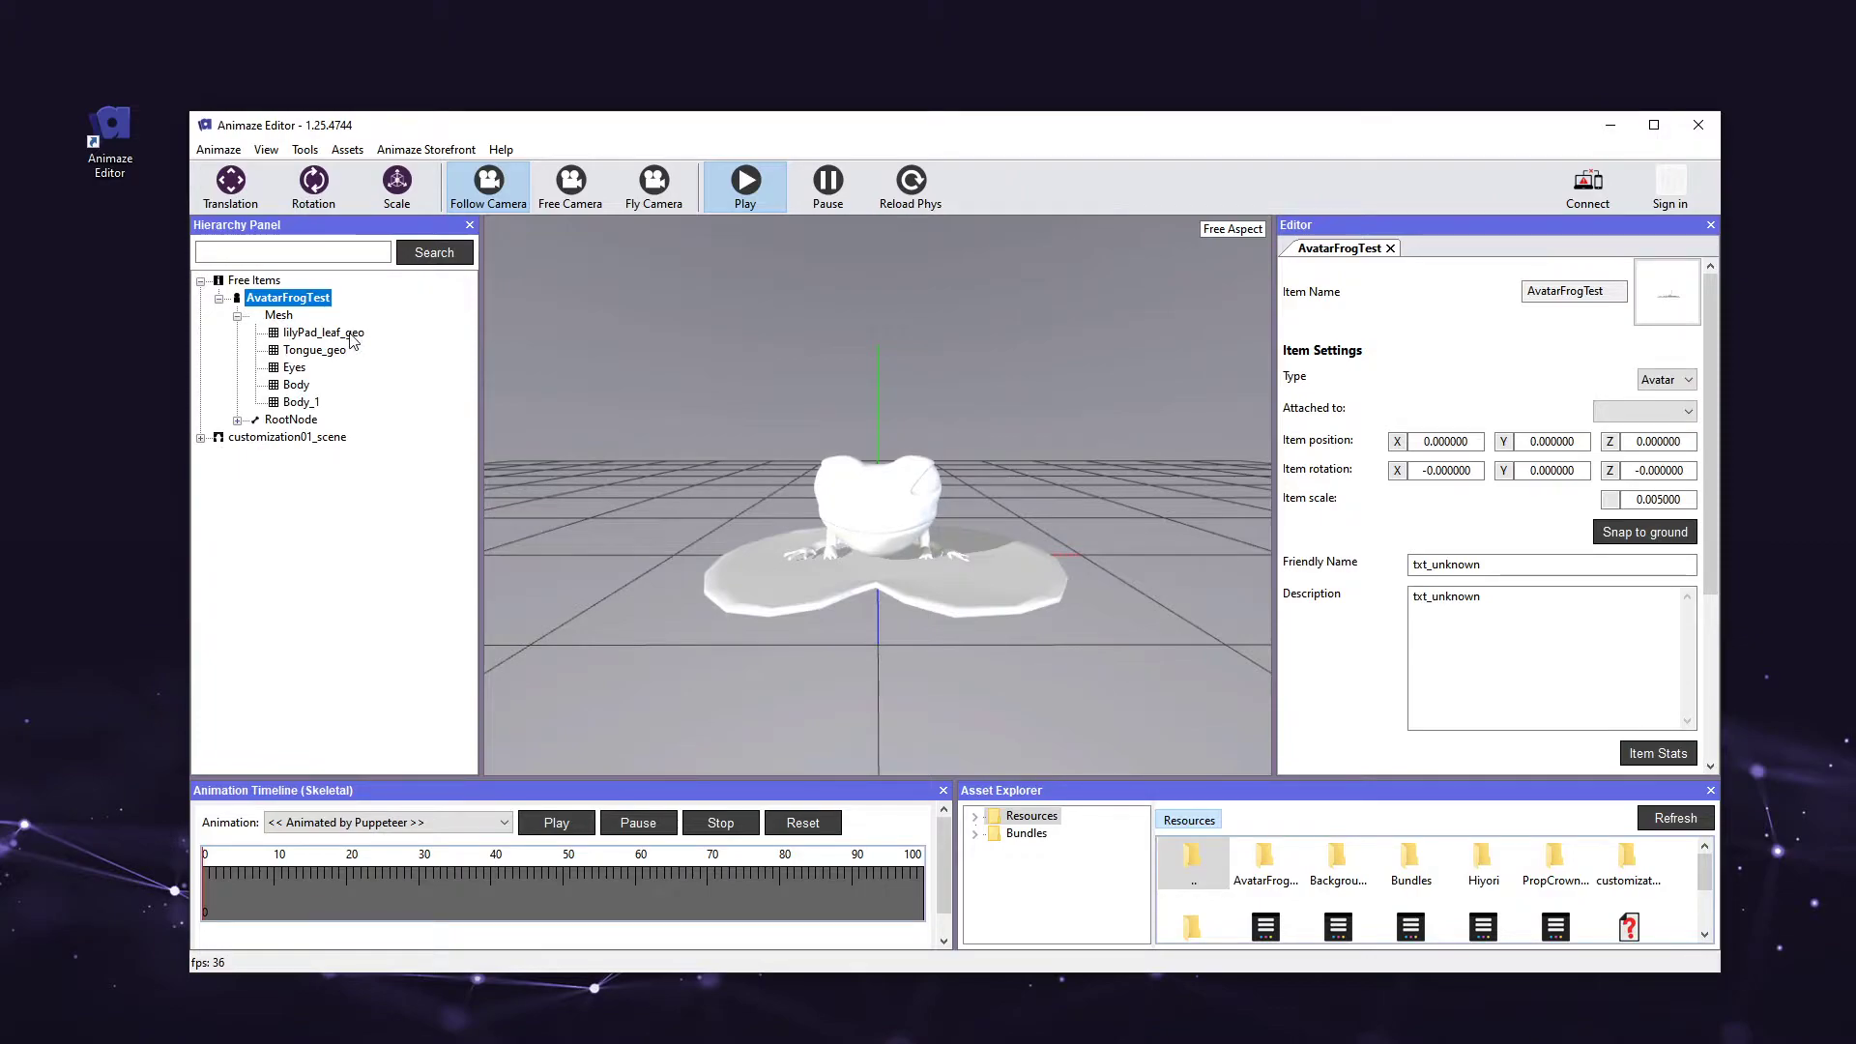
click(302, 332)
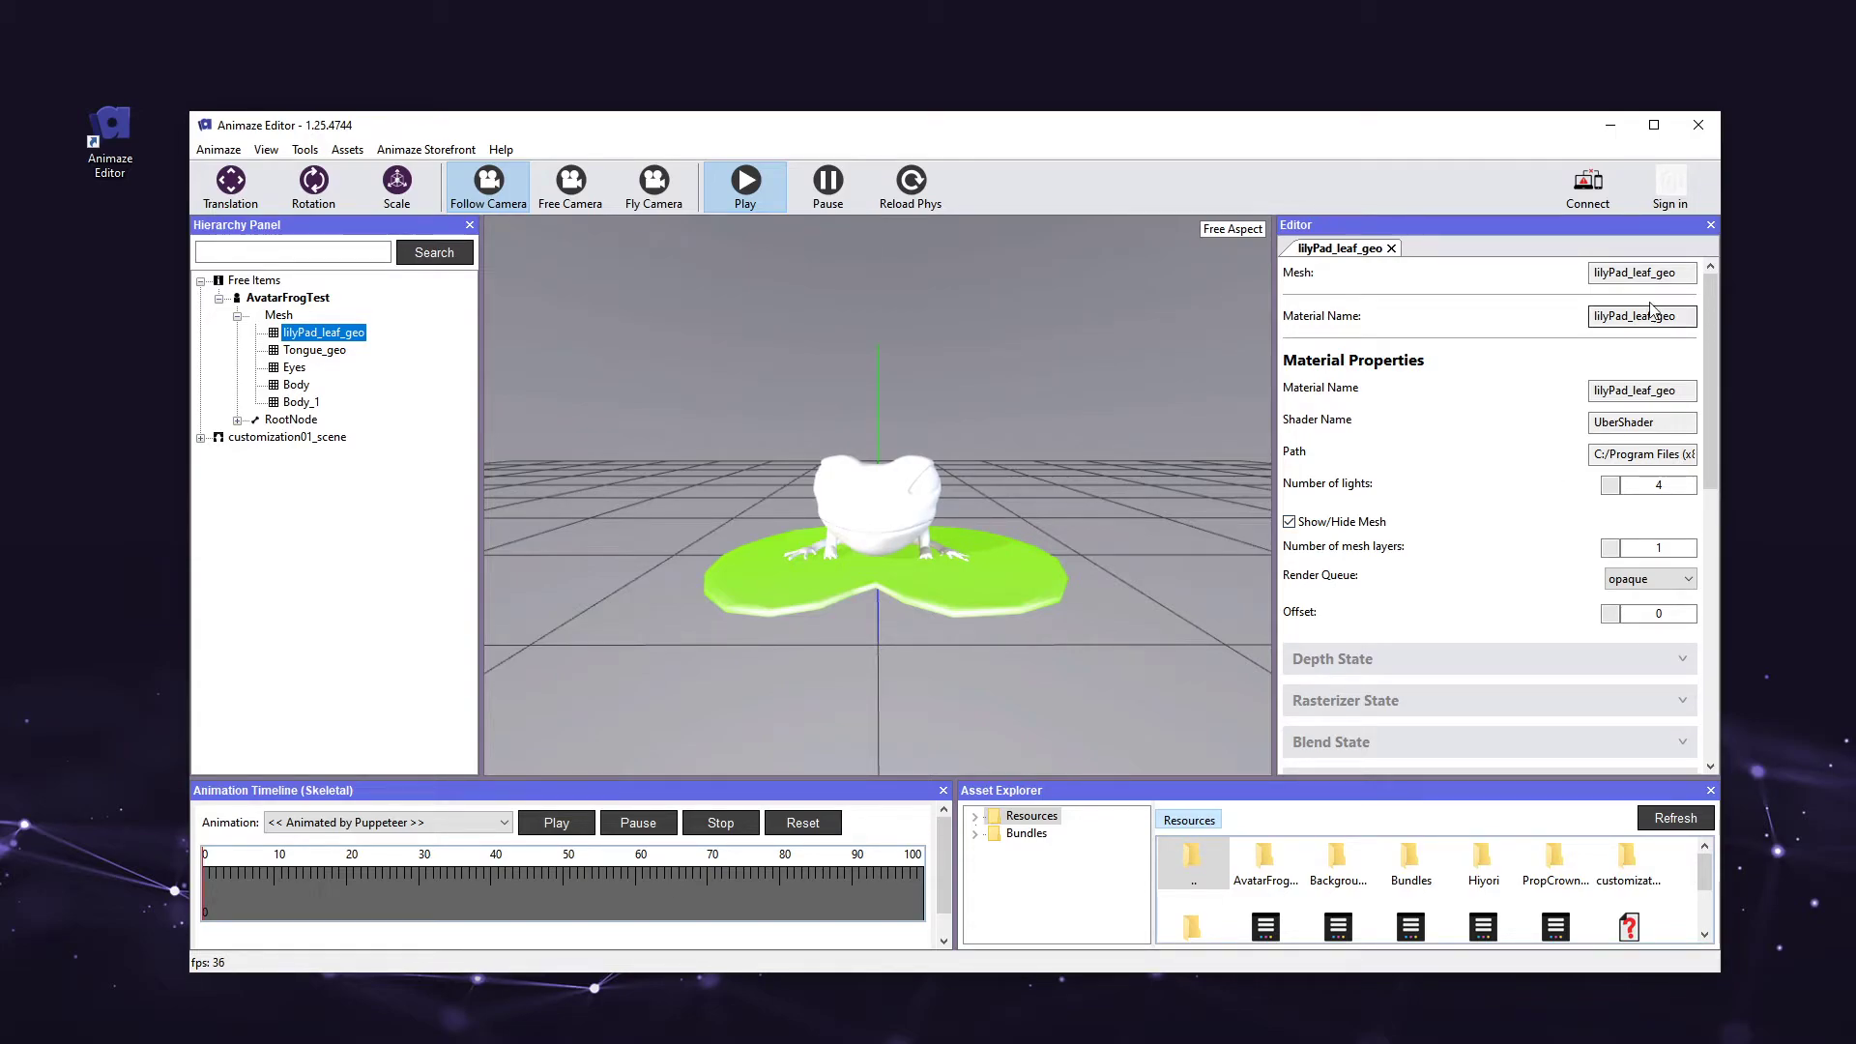
click(1633, 273)
key(Tab)
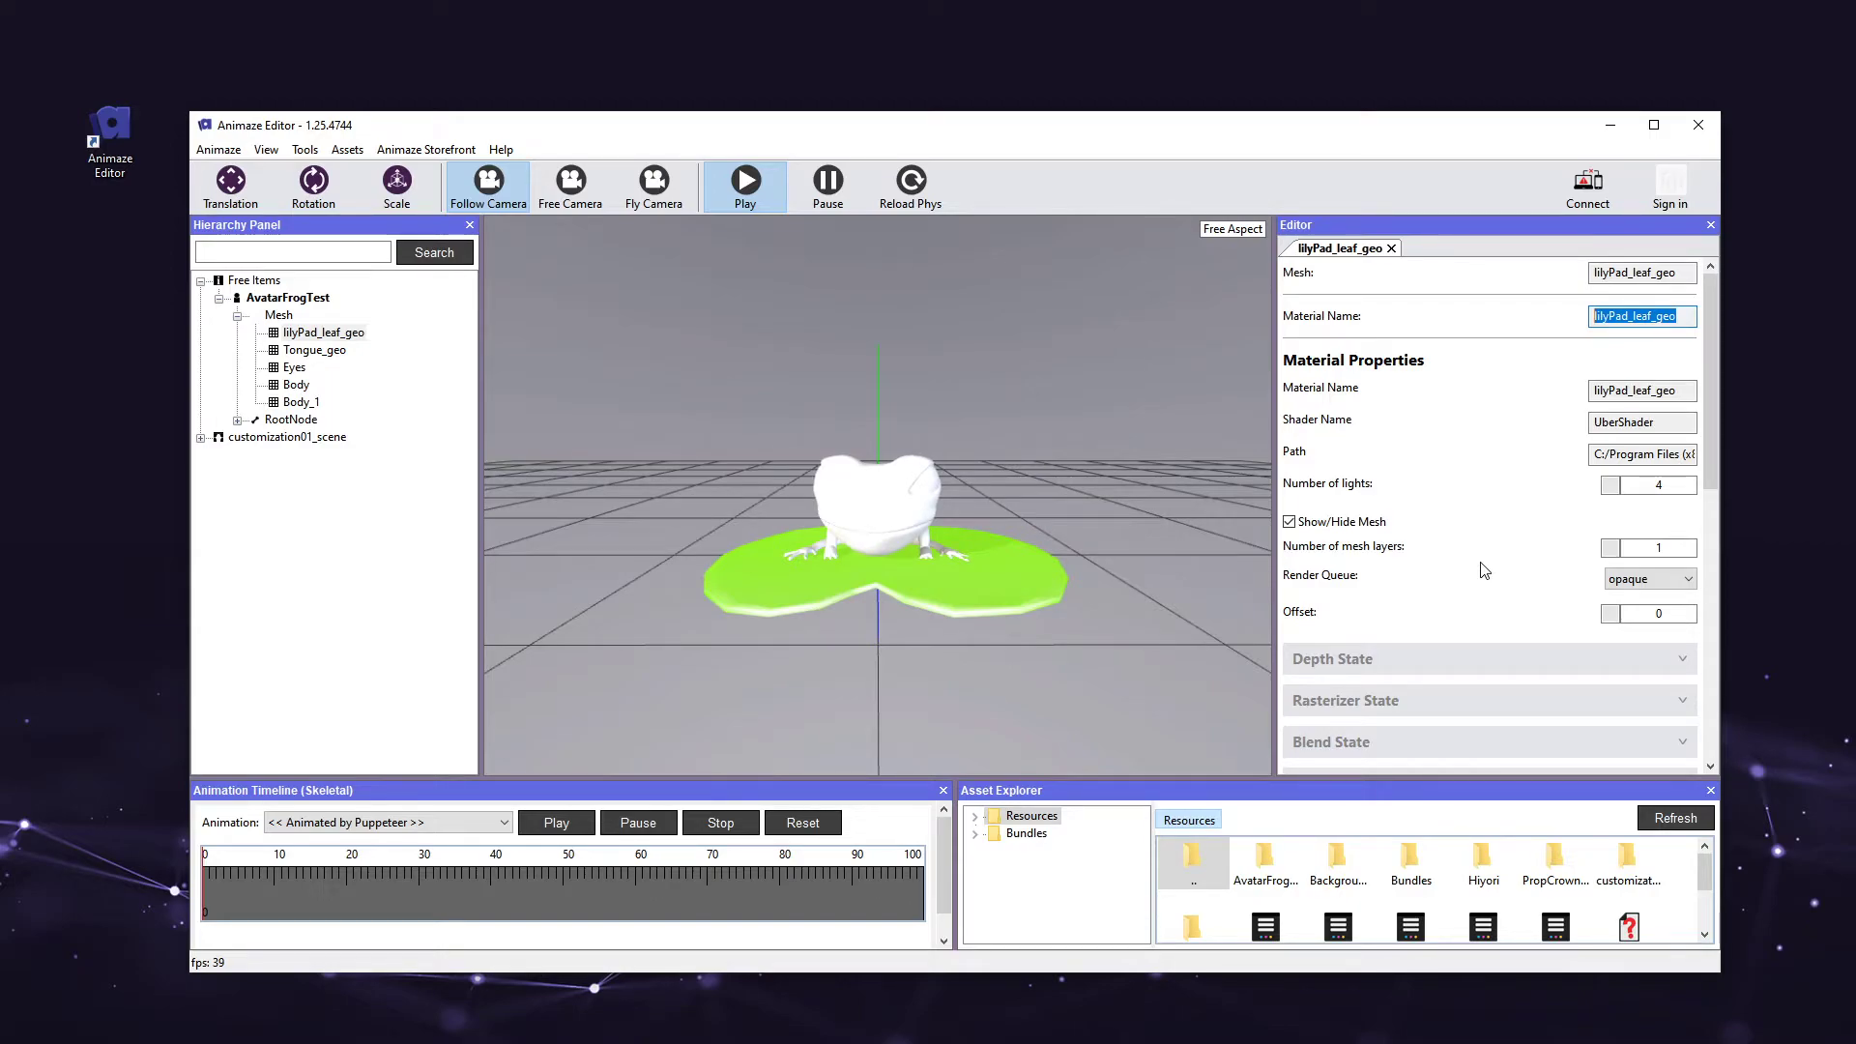
Set the lilyPad_leaf_geo Diffuse Texture to AvatarFrogTest_Leaf_D
scroll(1486, 570, down, 10)
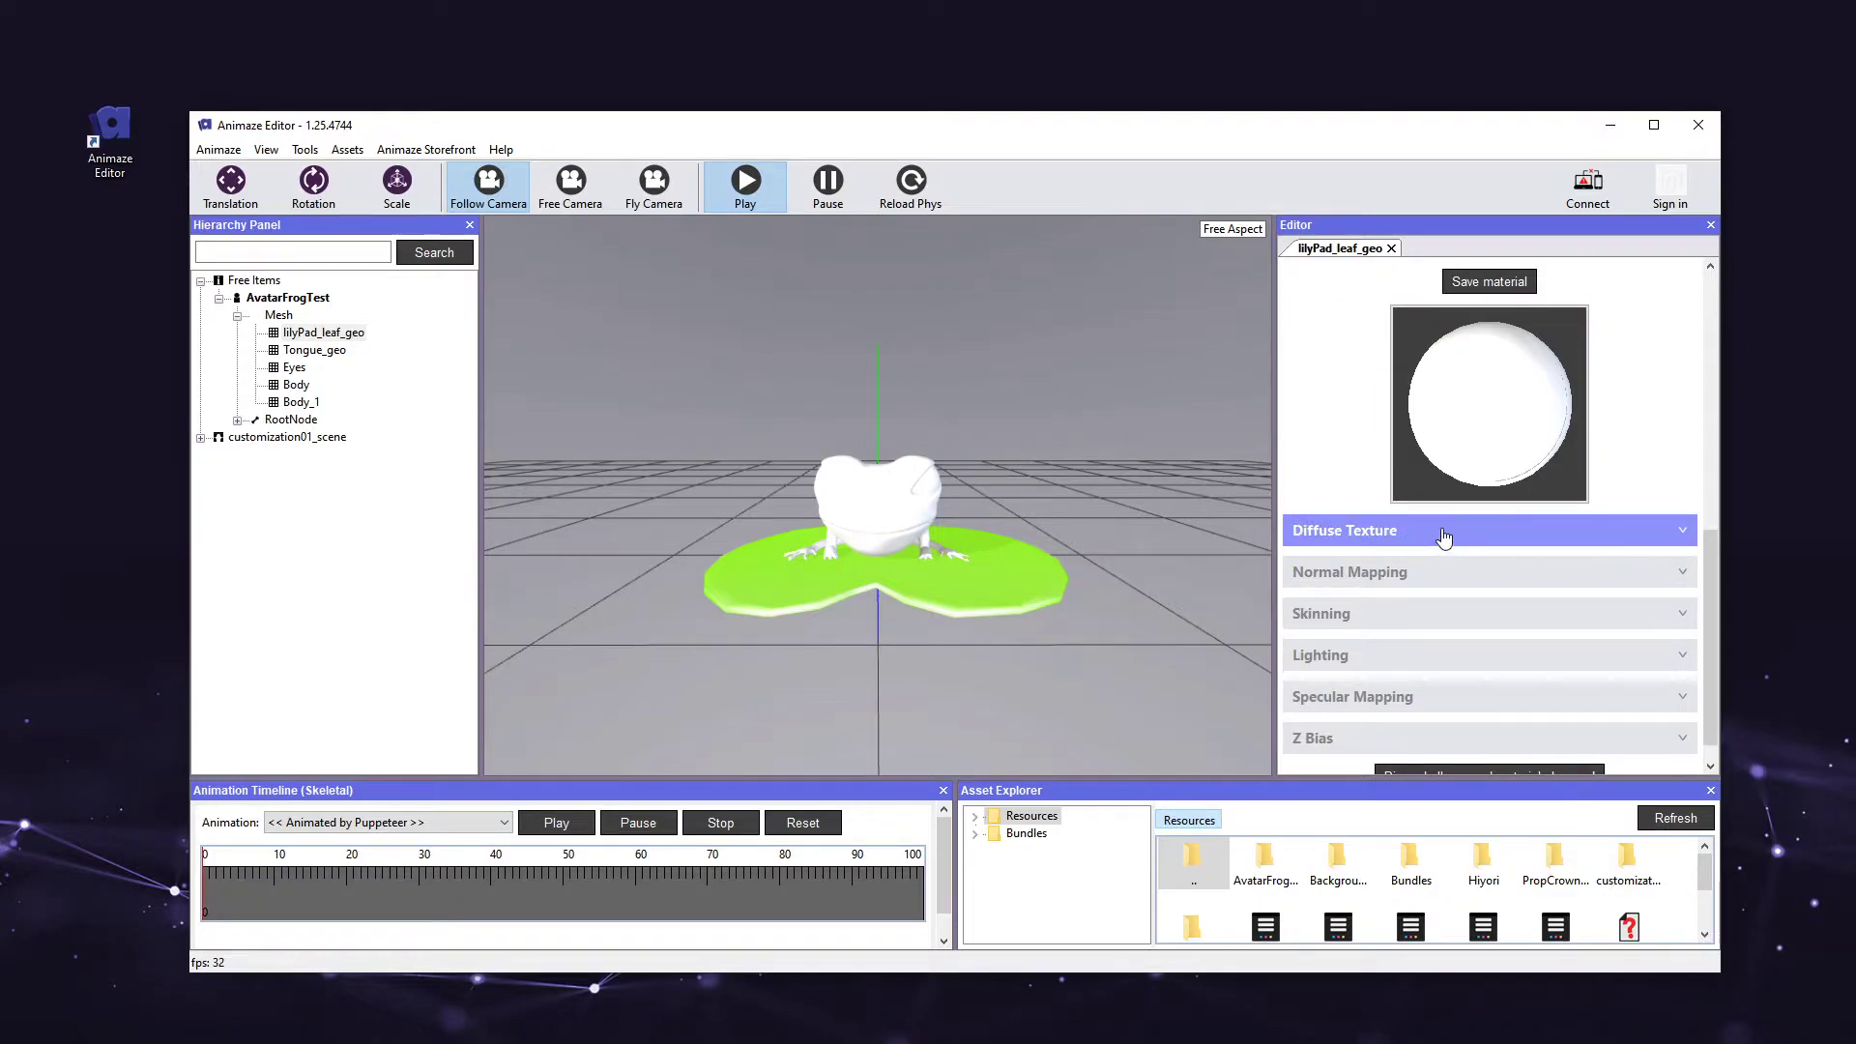
click(1443, 537)
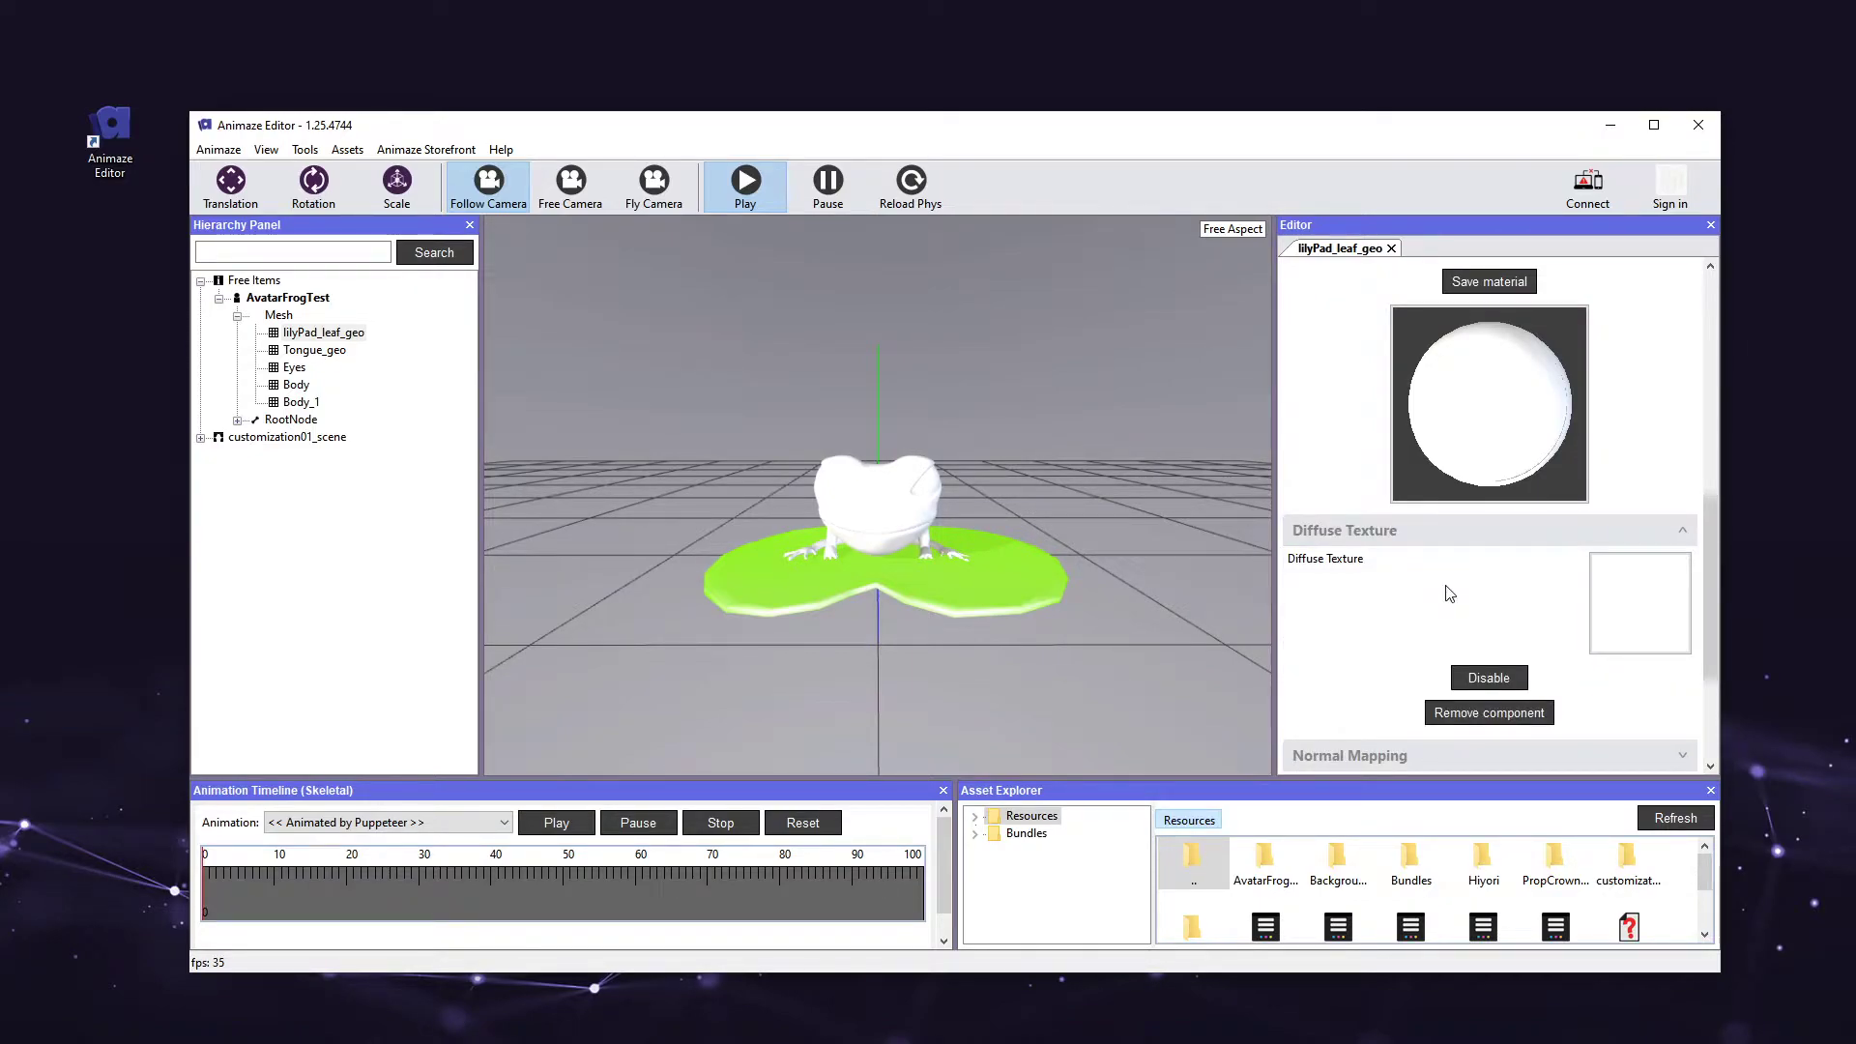
click(1662, 593)
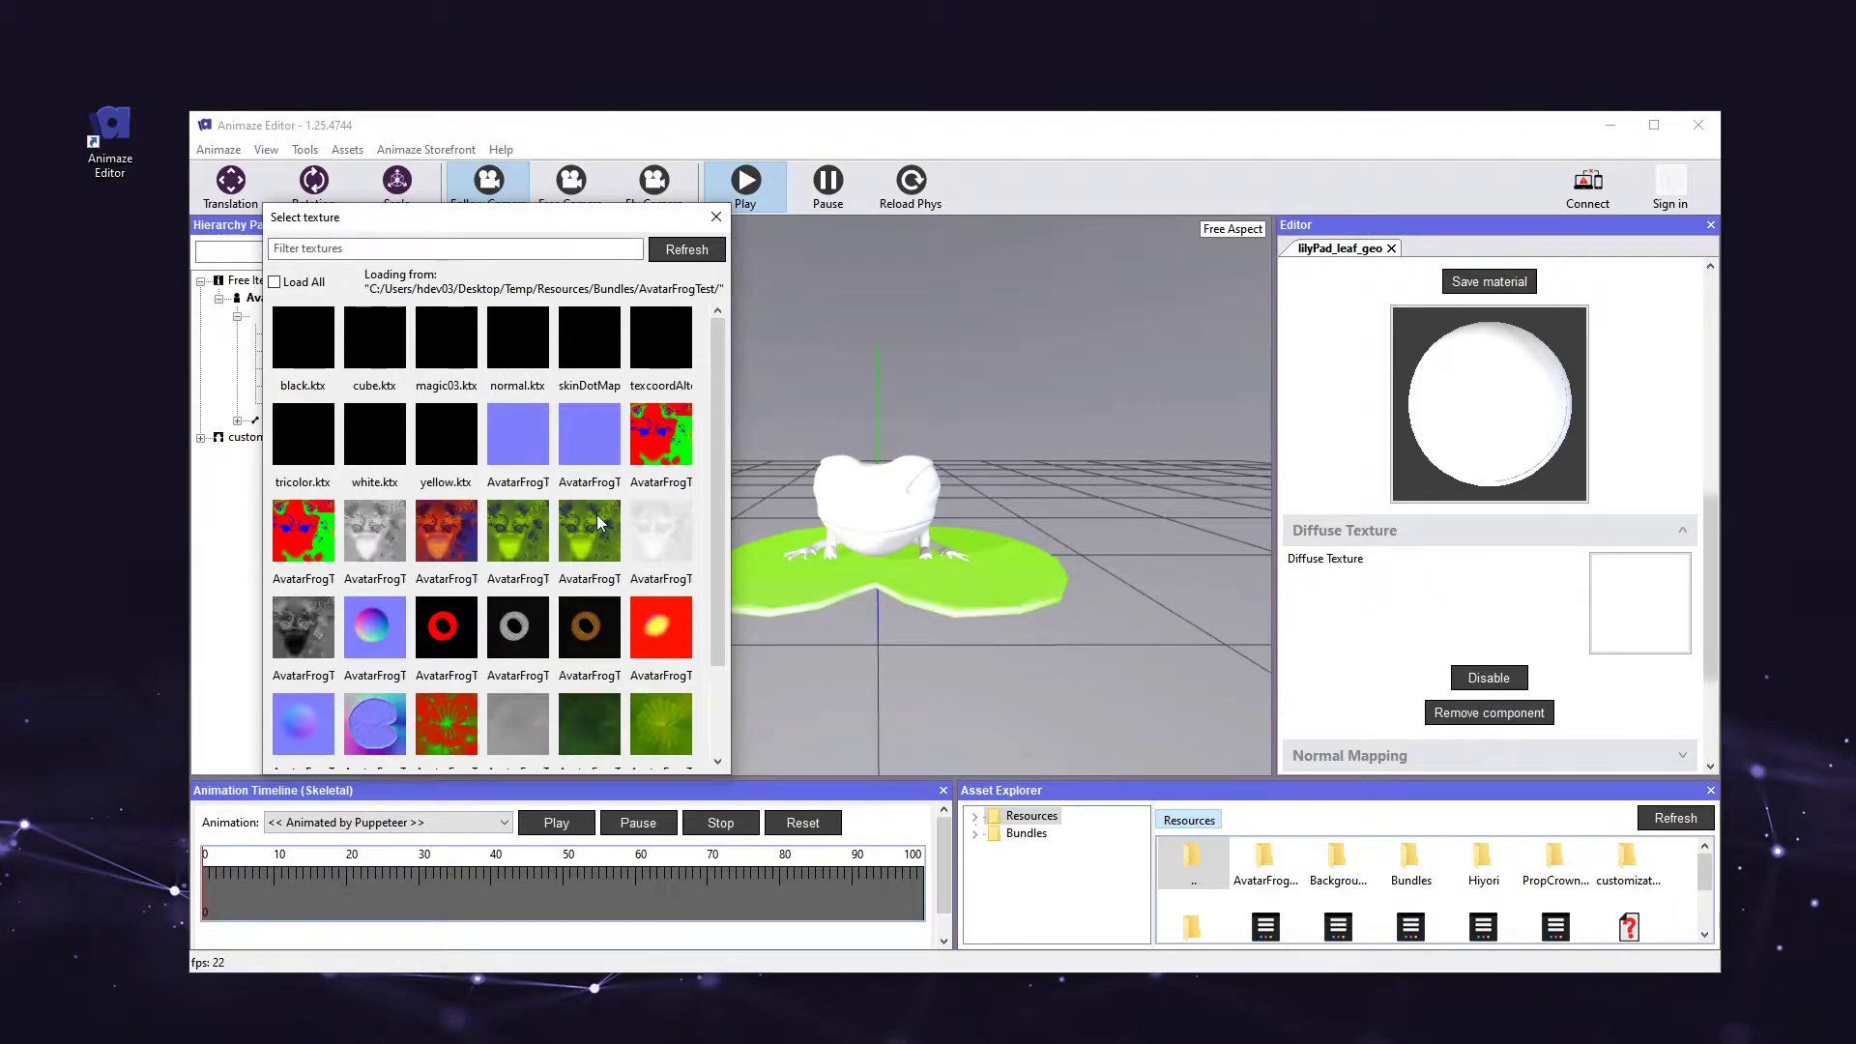
scroll(599, 523, down, 2)
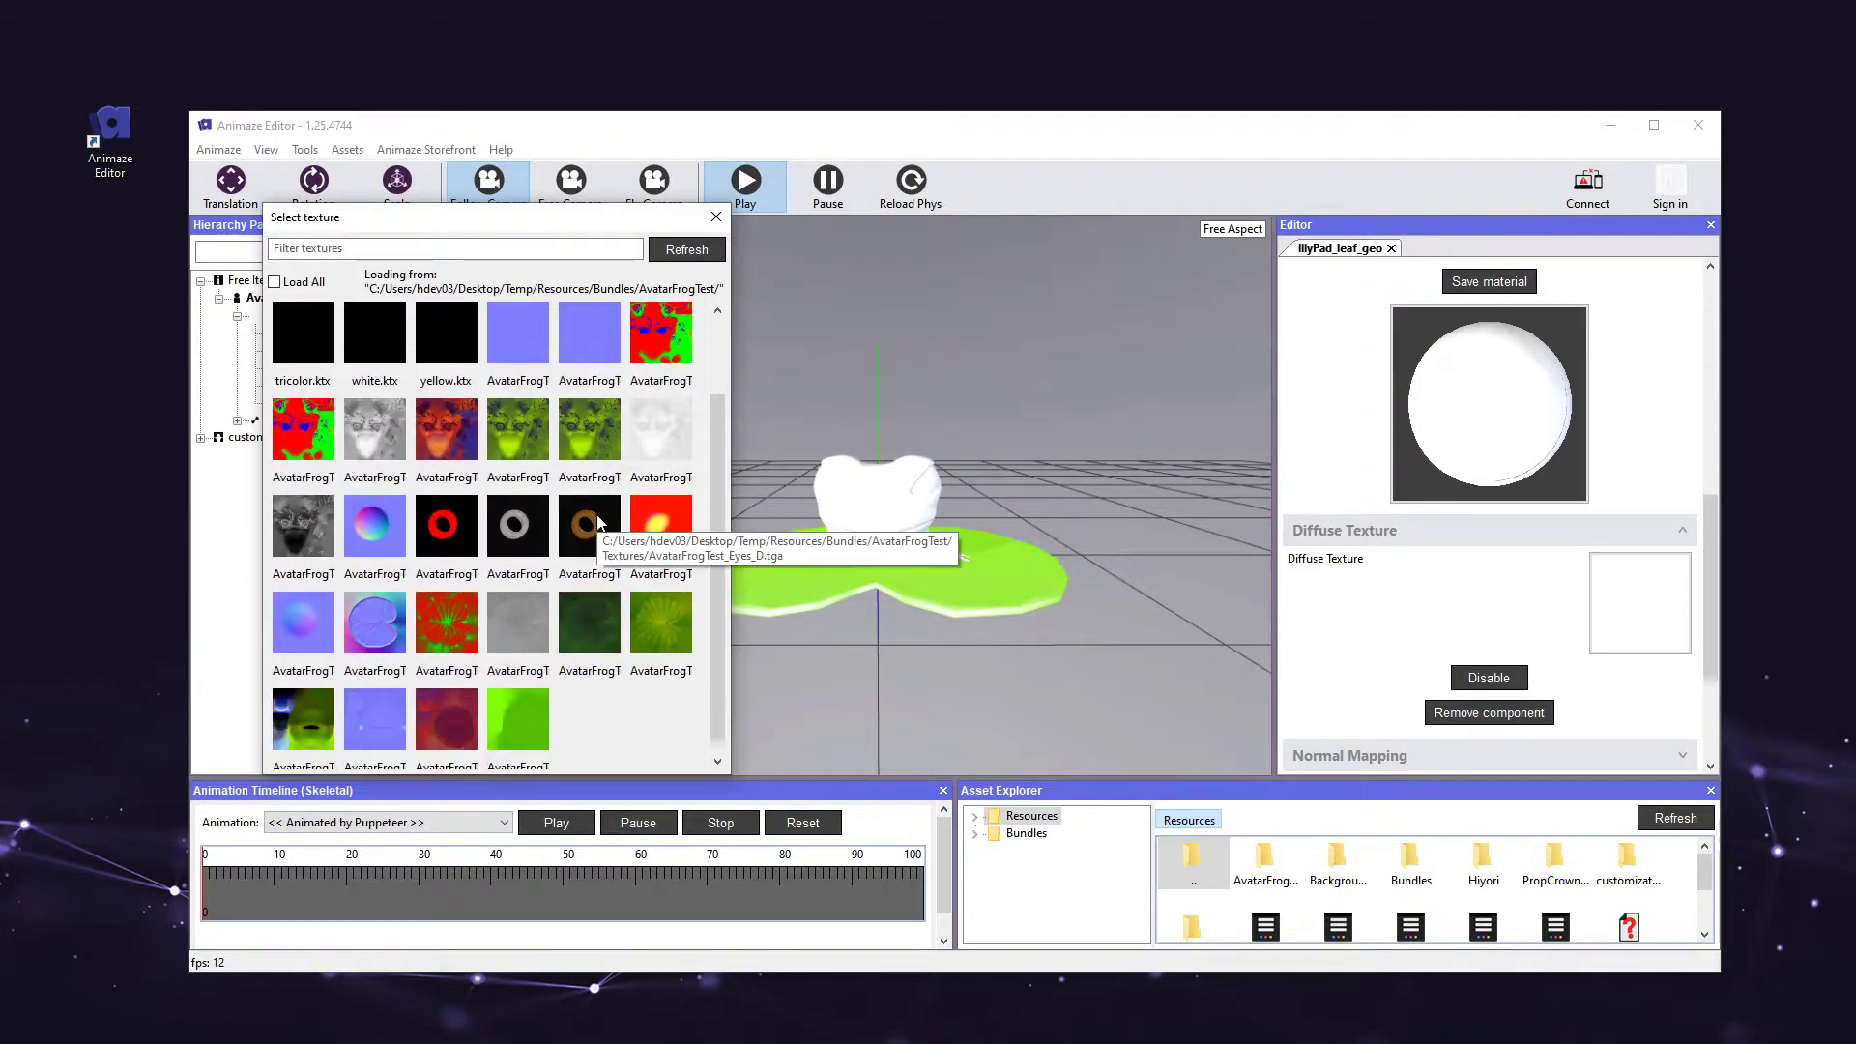
click(604, 659)
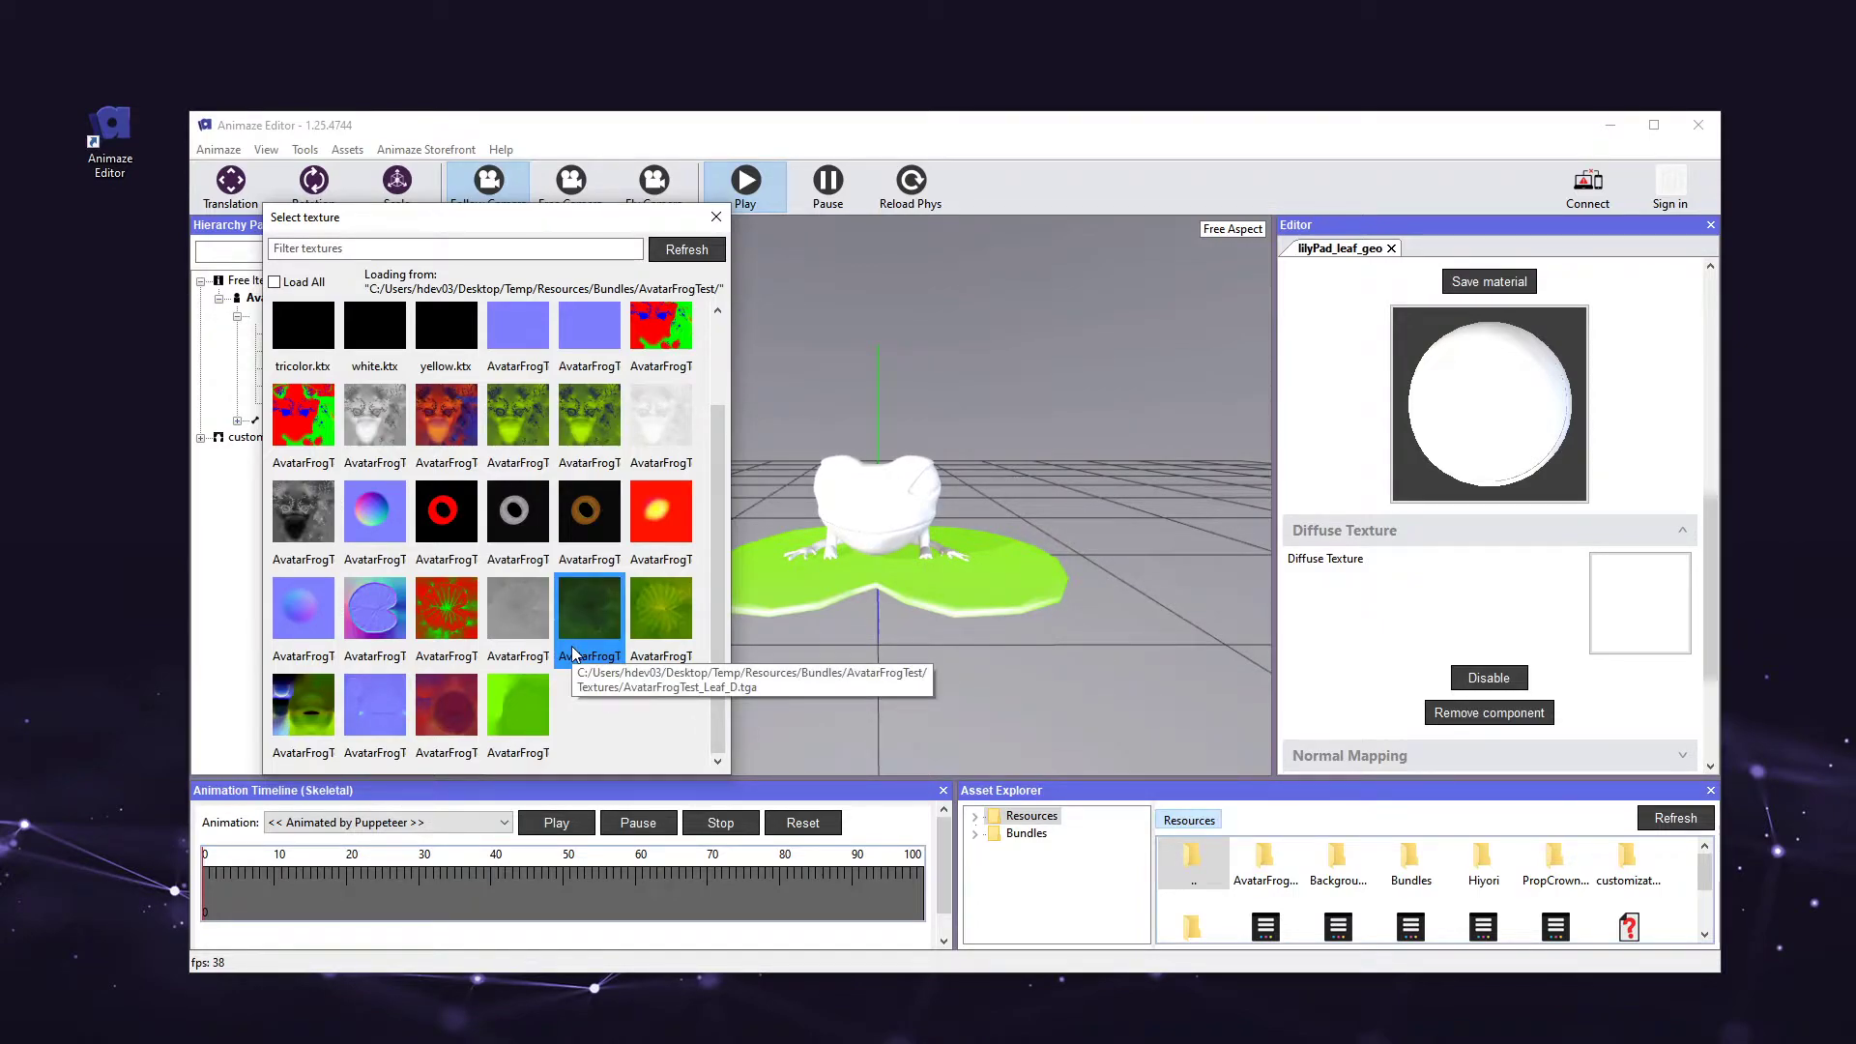
double_click(573, 655)
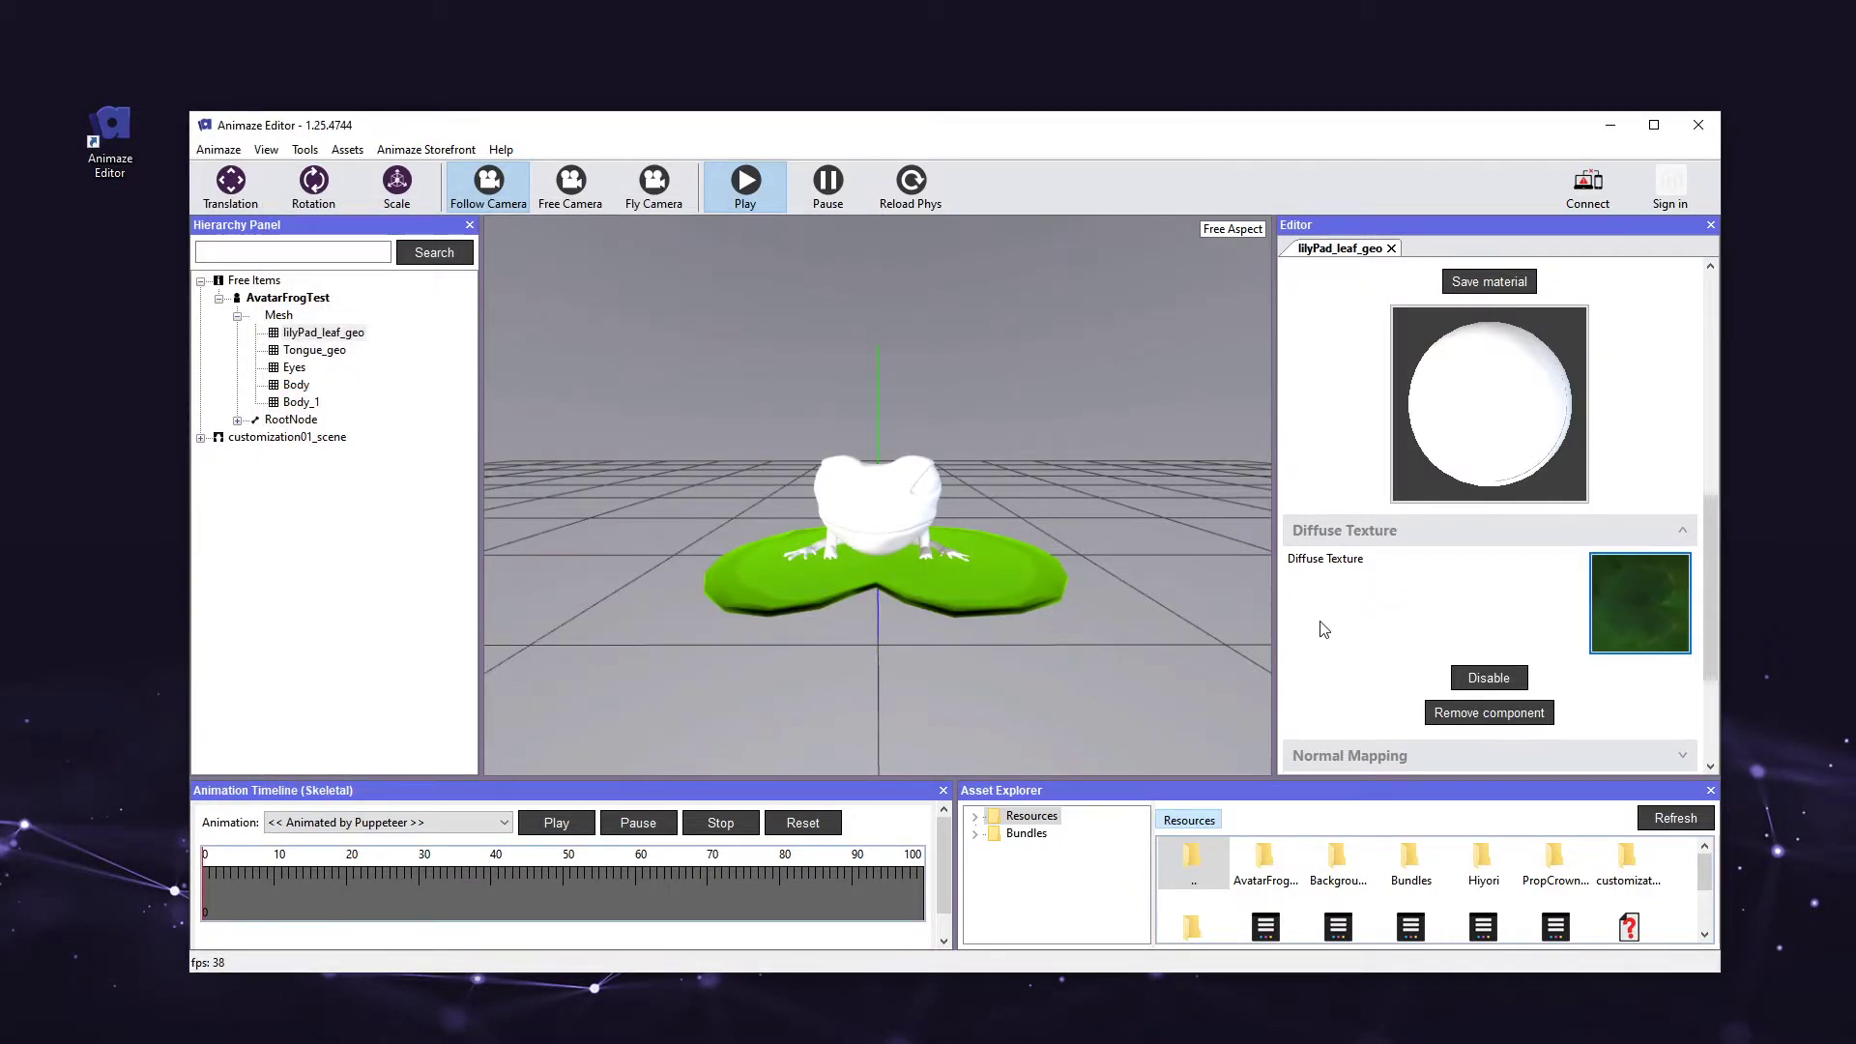
scroll(1324, 630, down, 3)
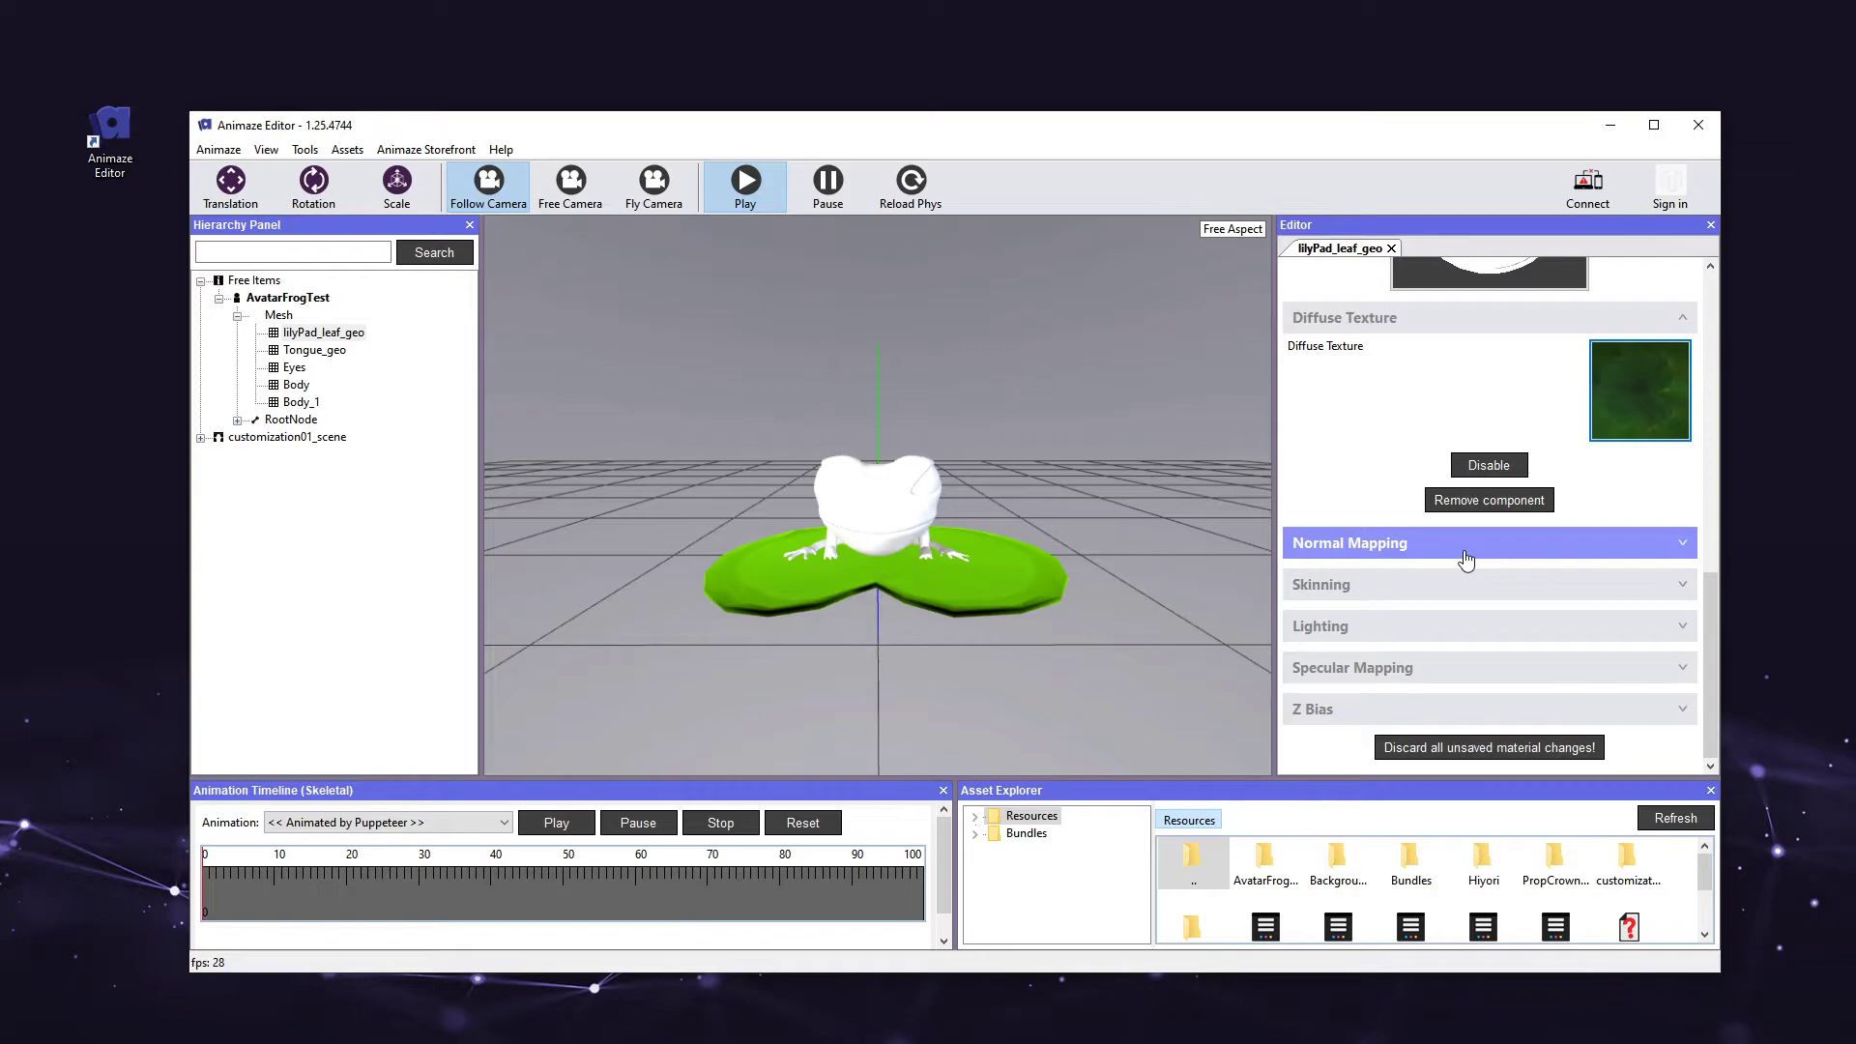
Under Normal Mapping, set the Normal Texture to AvatarFrogTest_Leaf_B
click(1466, 560)
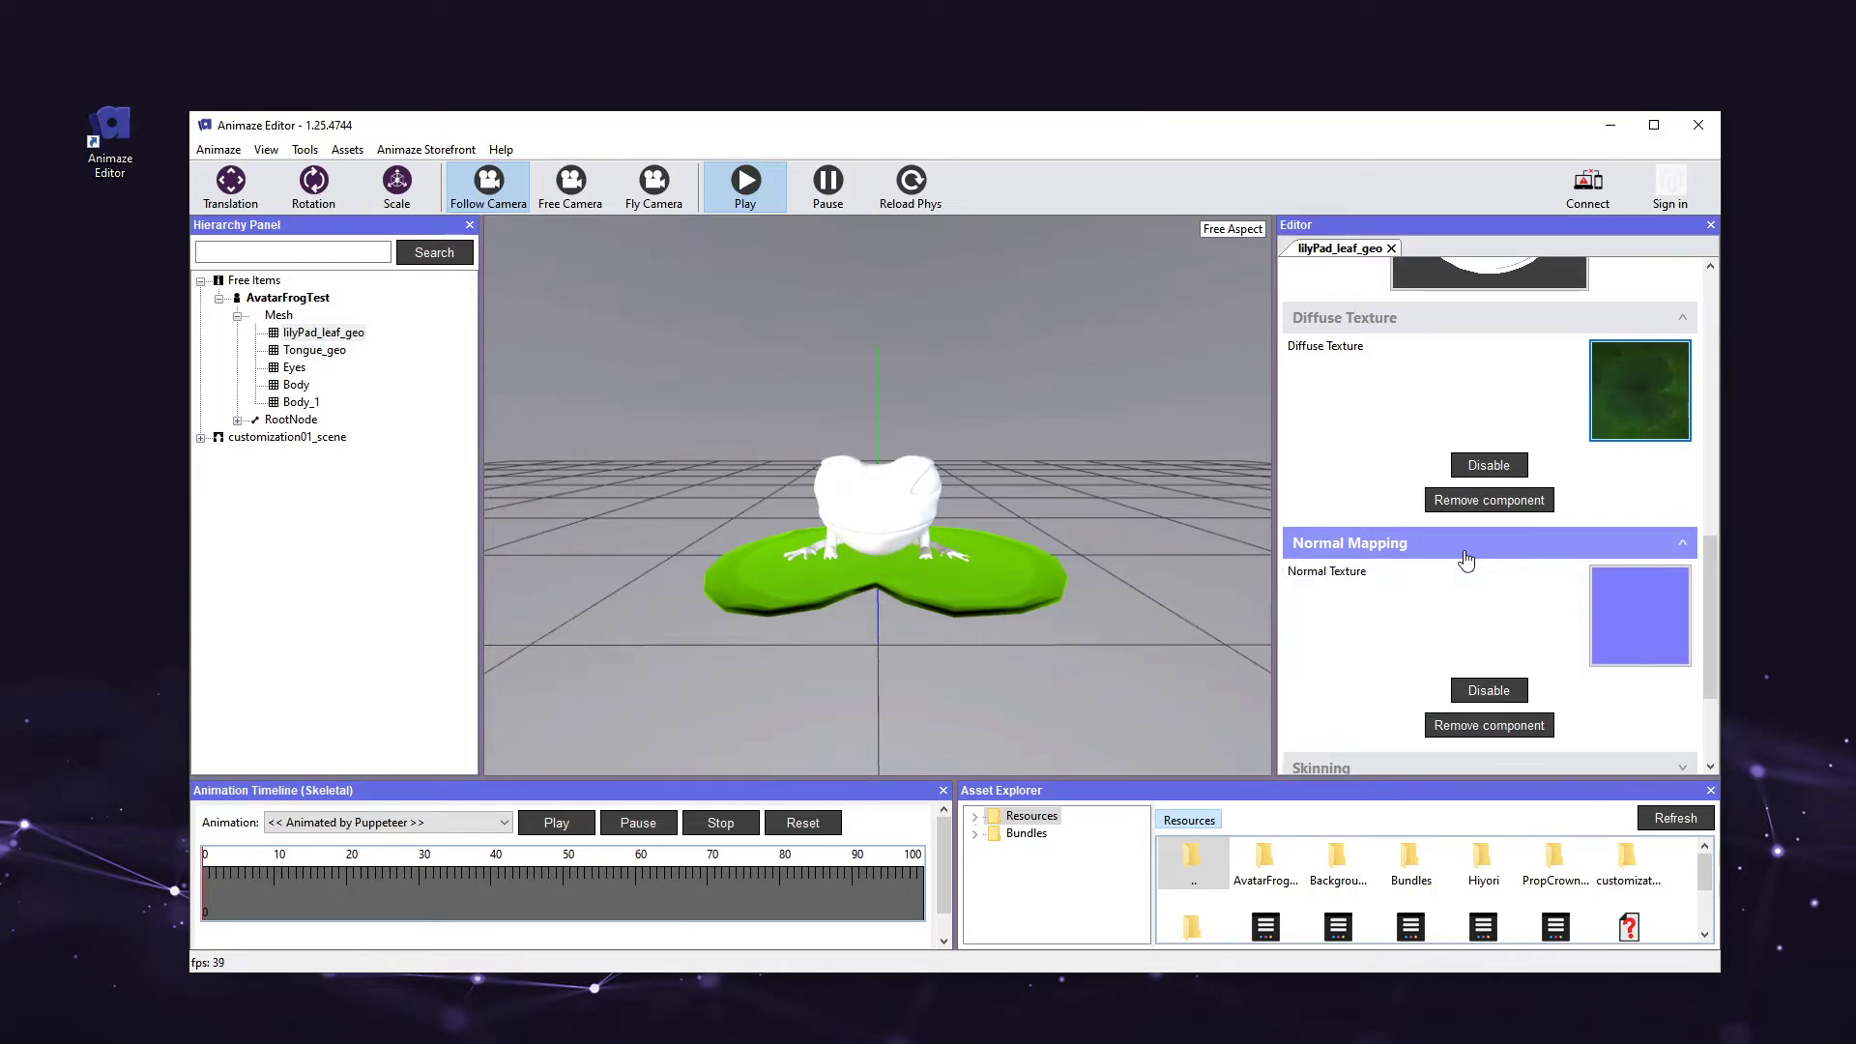
scroll(1466, 559, down, 1)
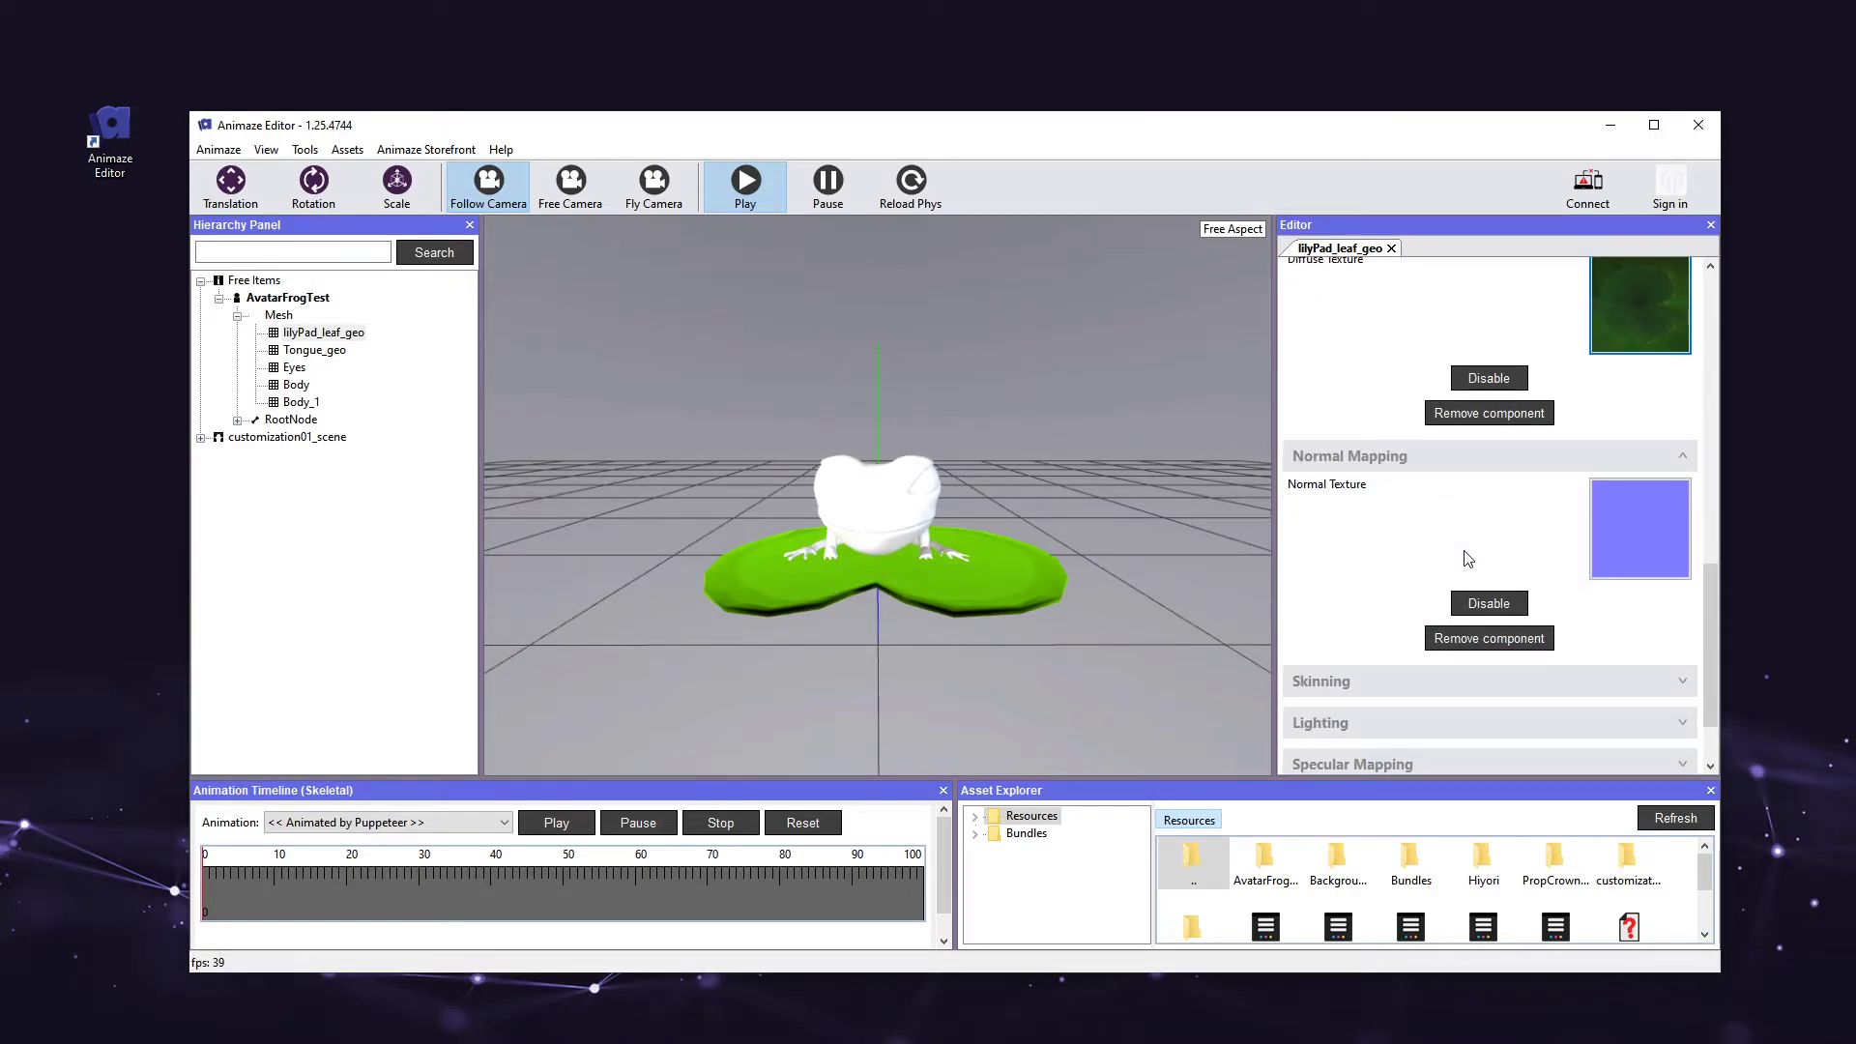
click(1632, 525)
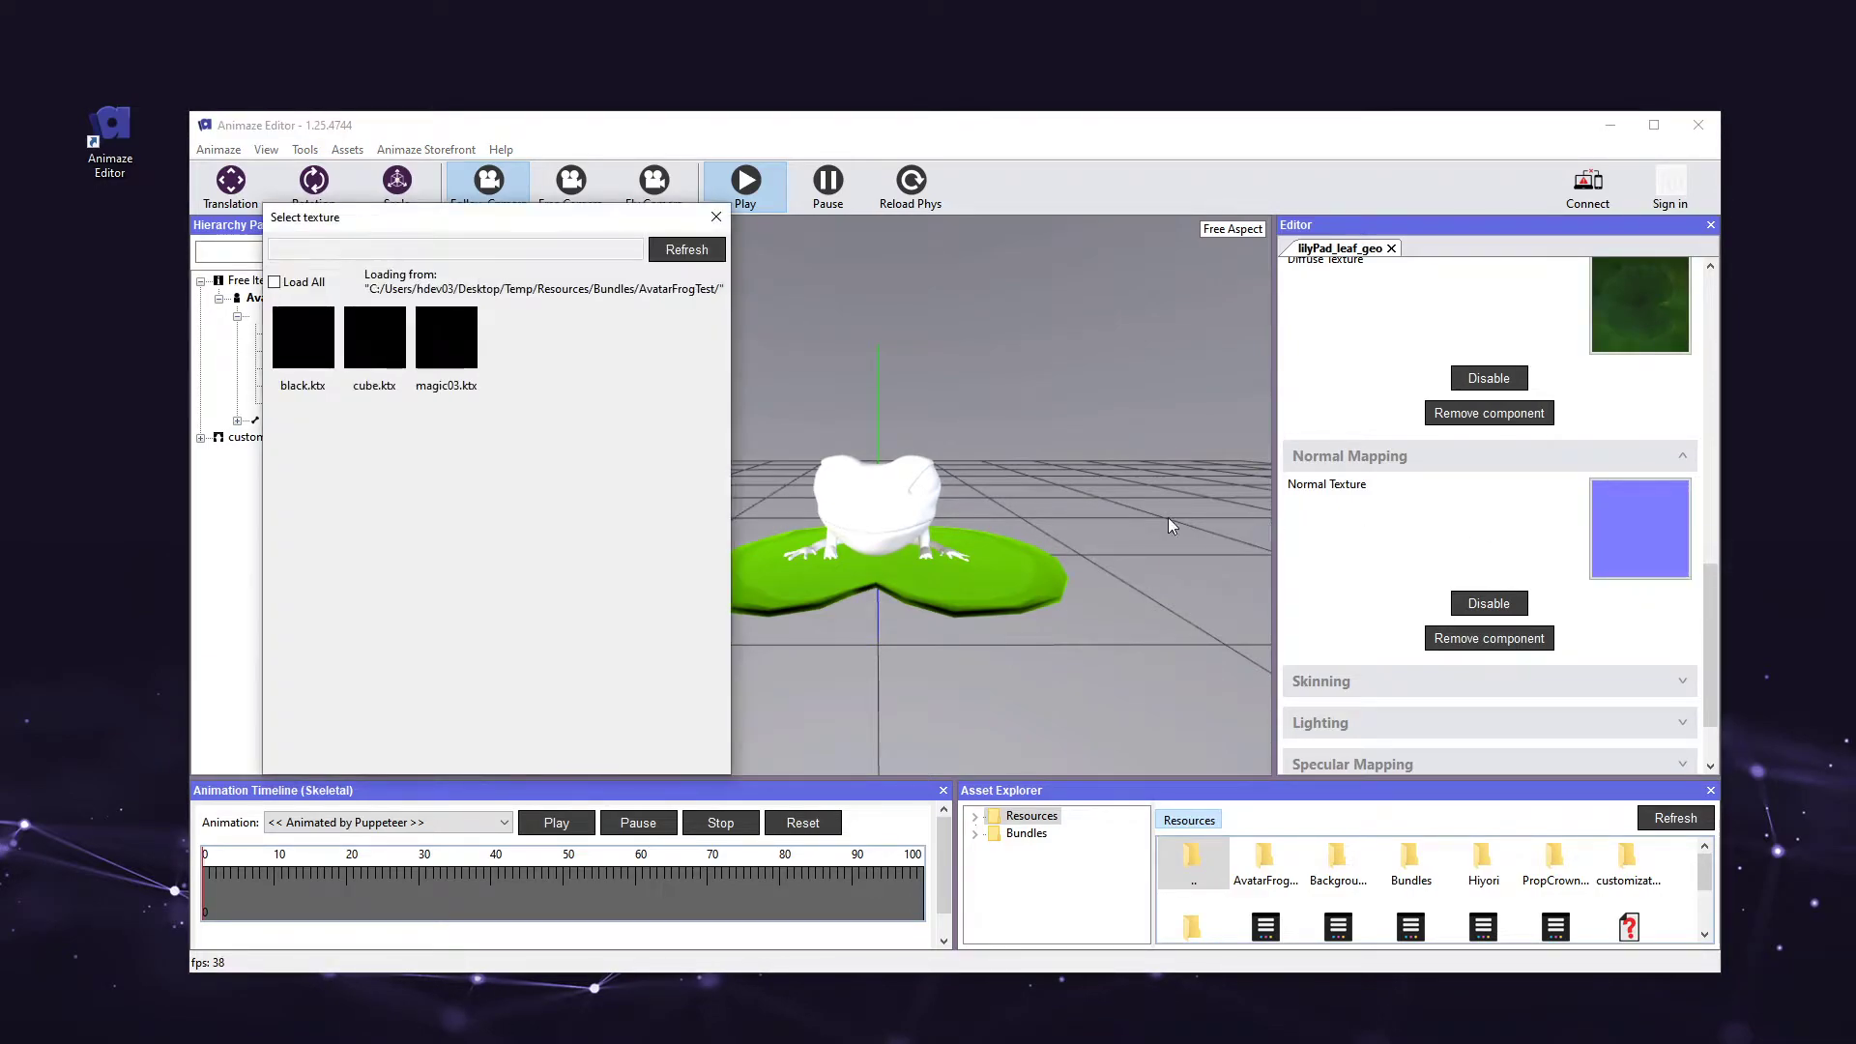
scroll(483, 580, down, 1)
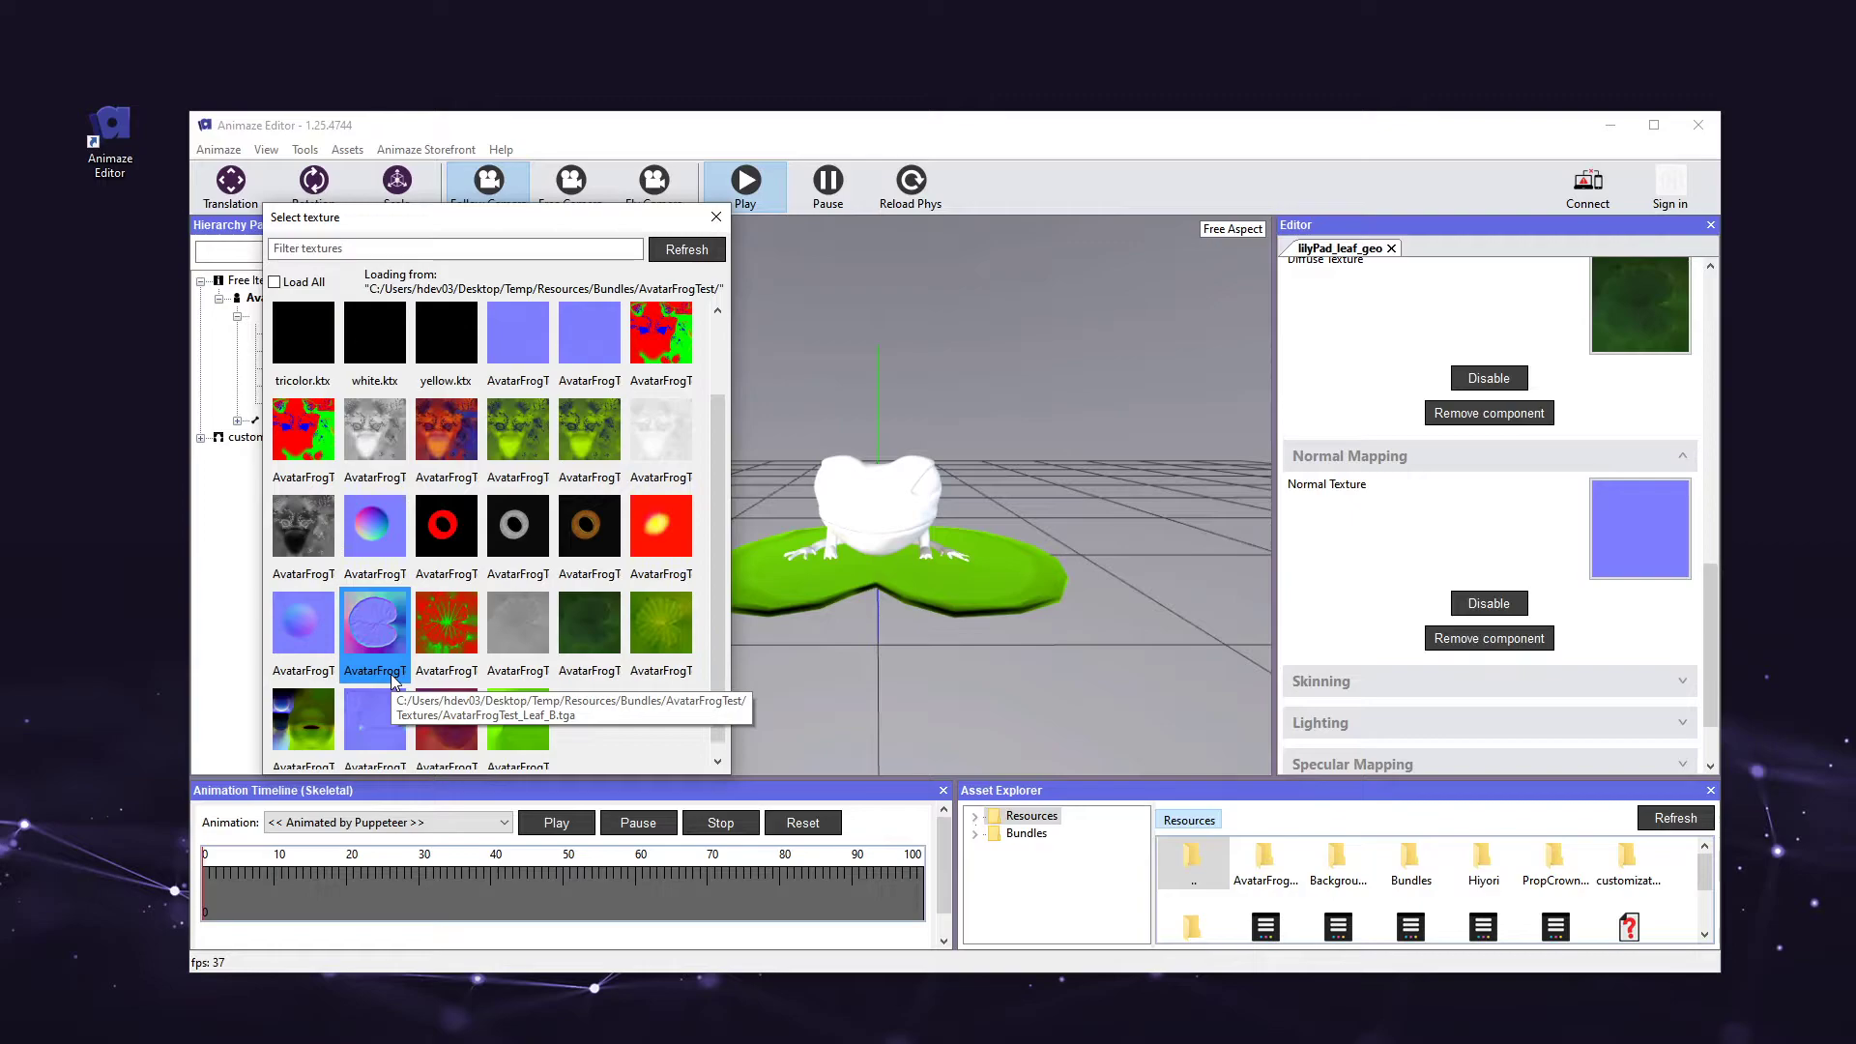
double_click(382, 633)
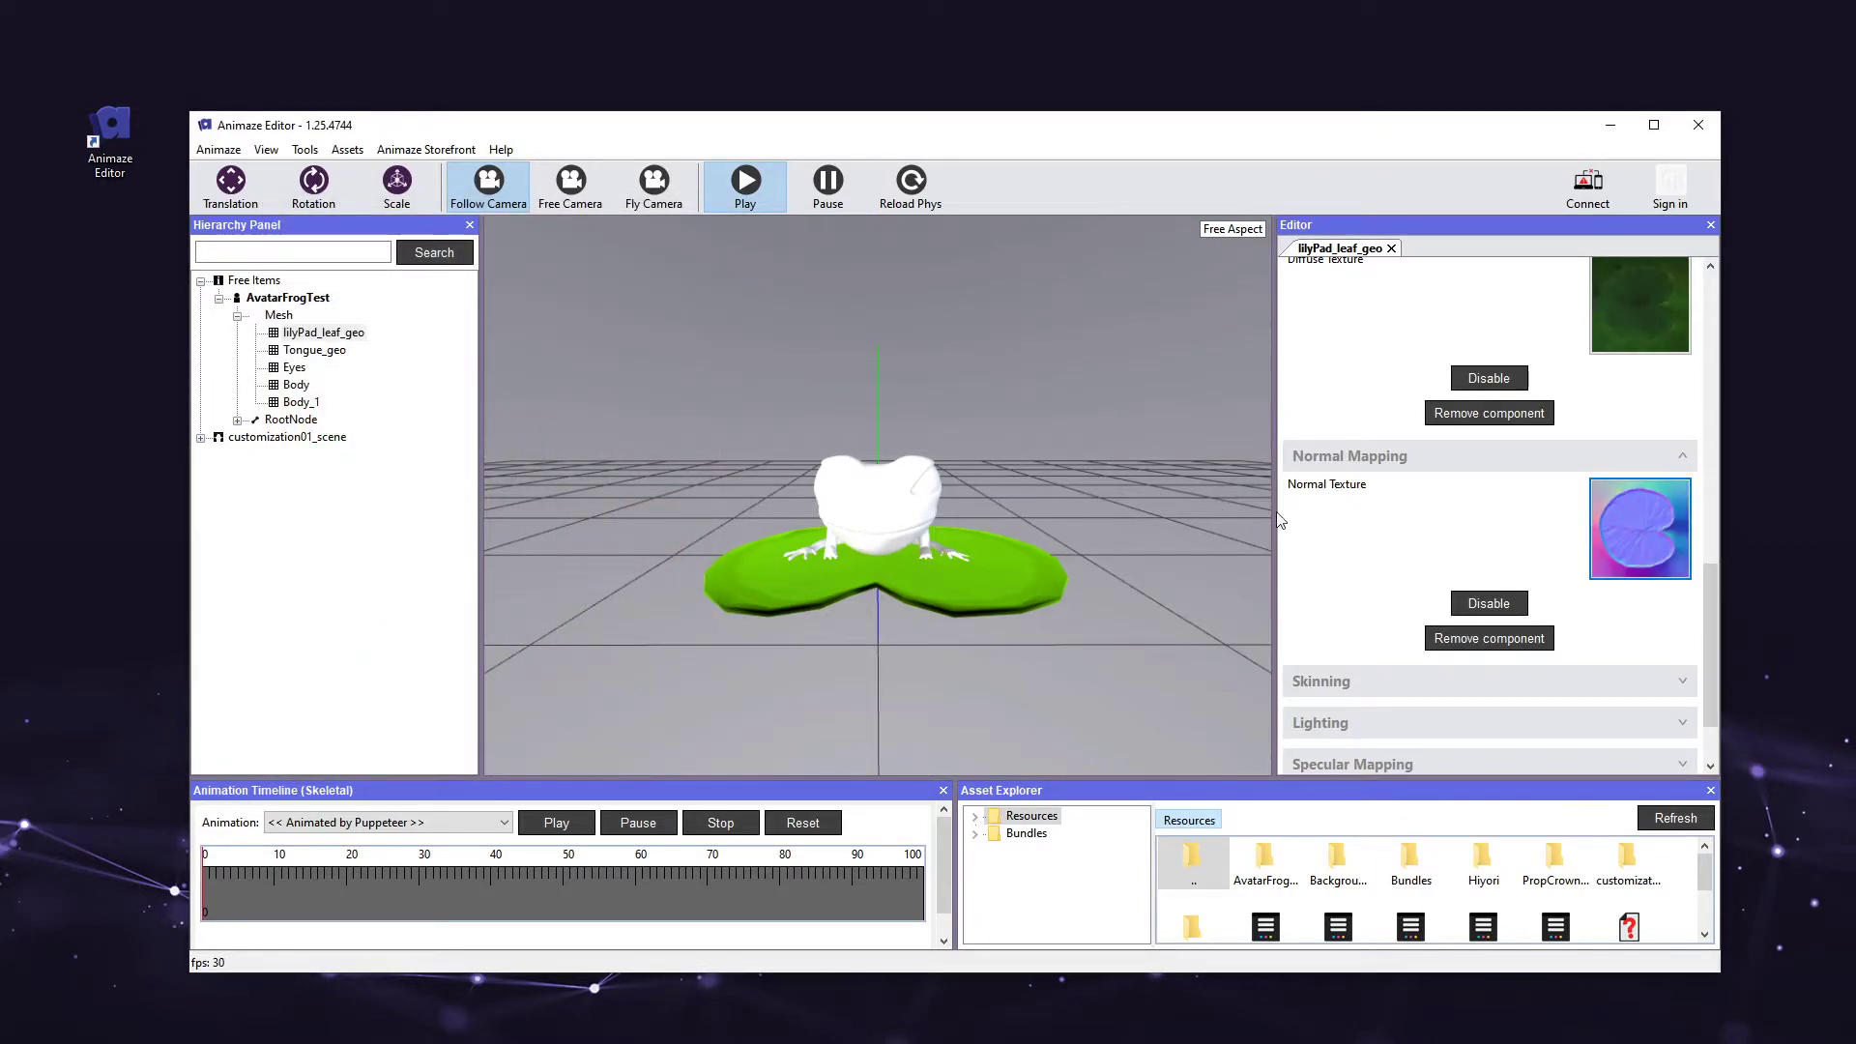
scroll(1339, 540, down, 1)
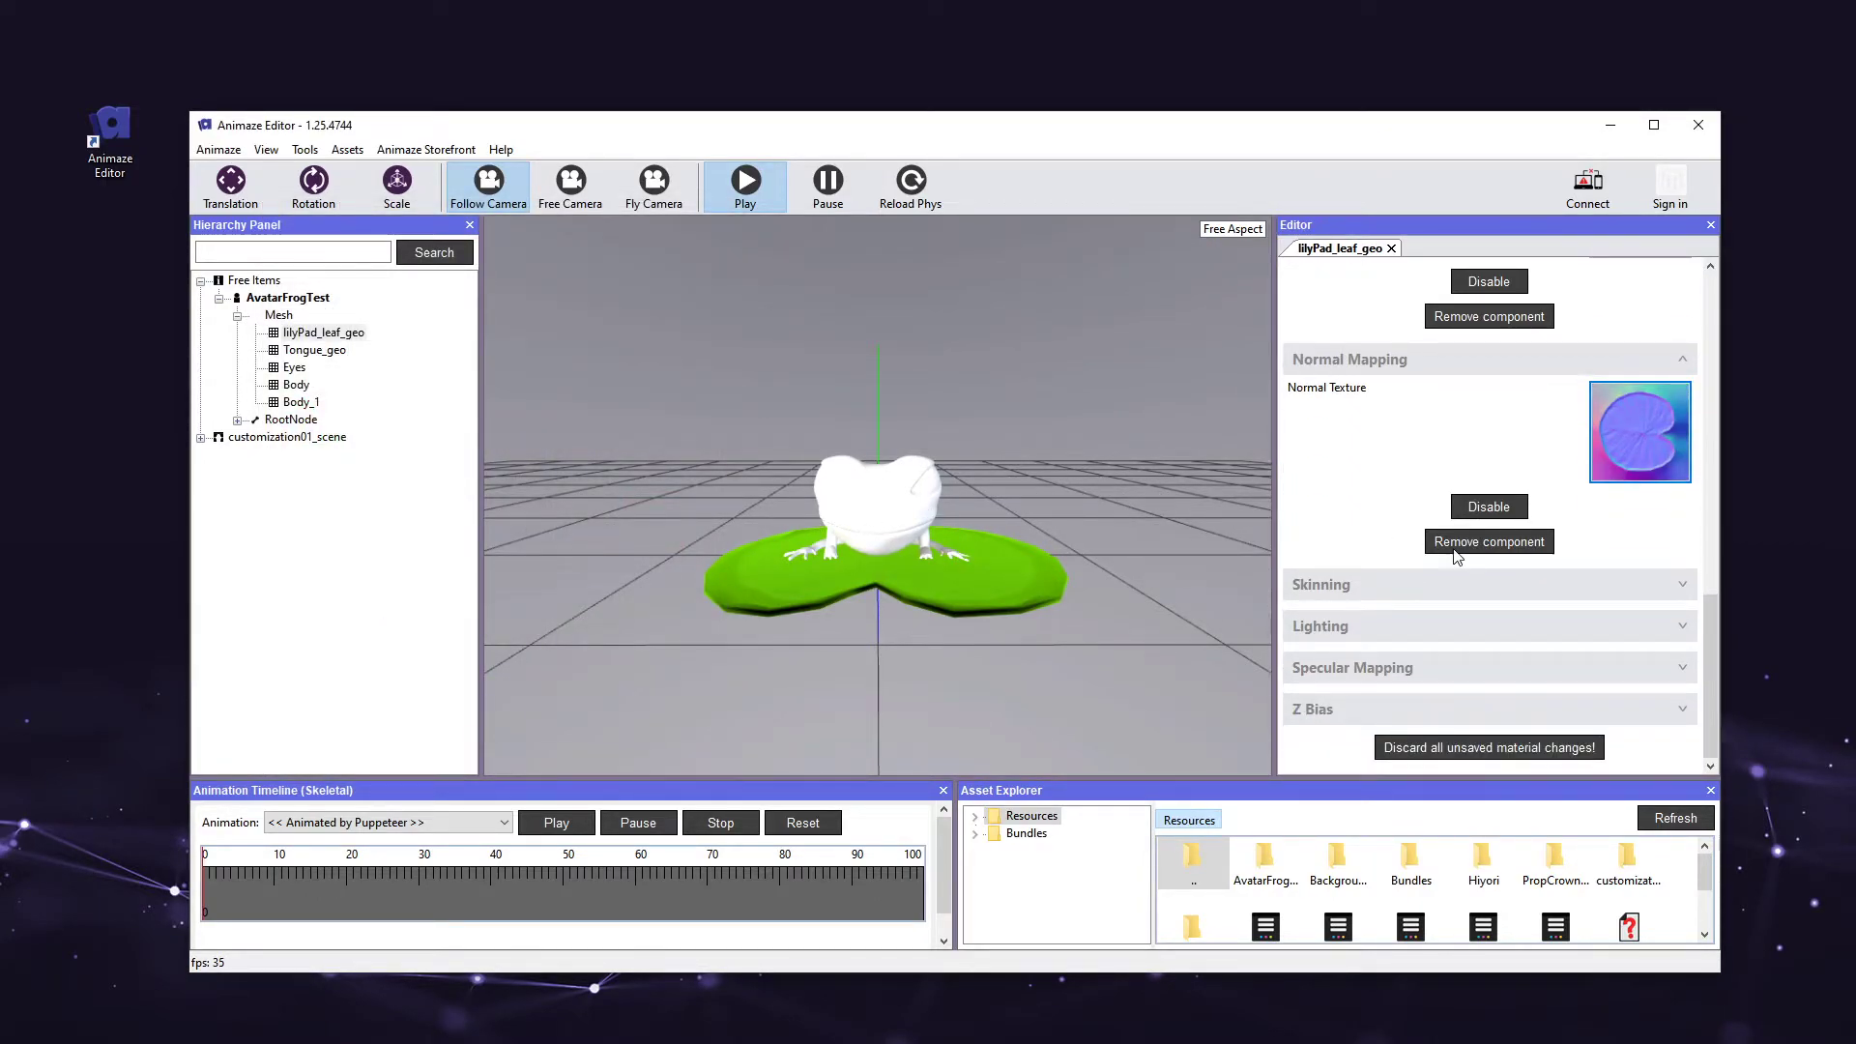
Under Specular Mapping, set the Specular Texture to AvatarFrogTest_Leaf_S, then reselect lilyPad_leaf_geo
click(1552, 672)
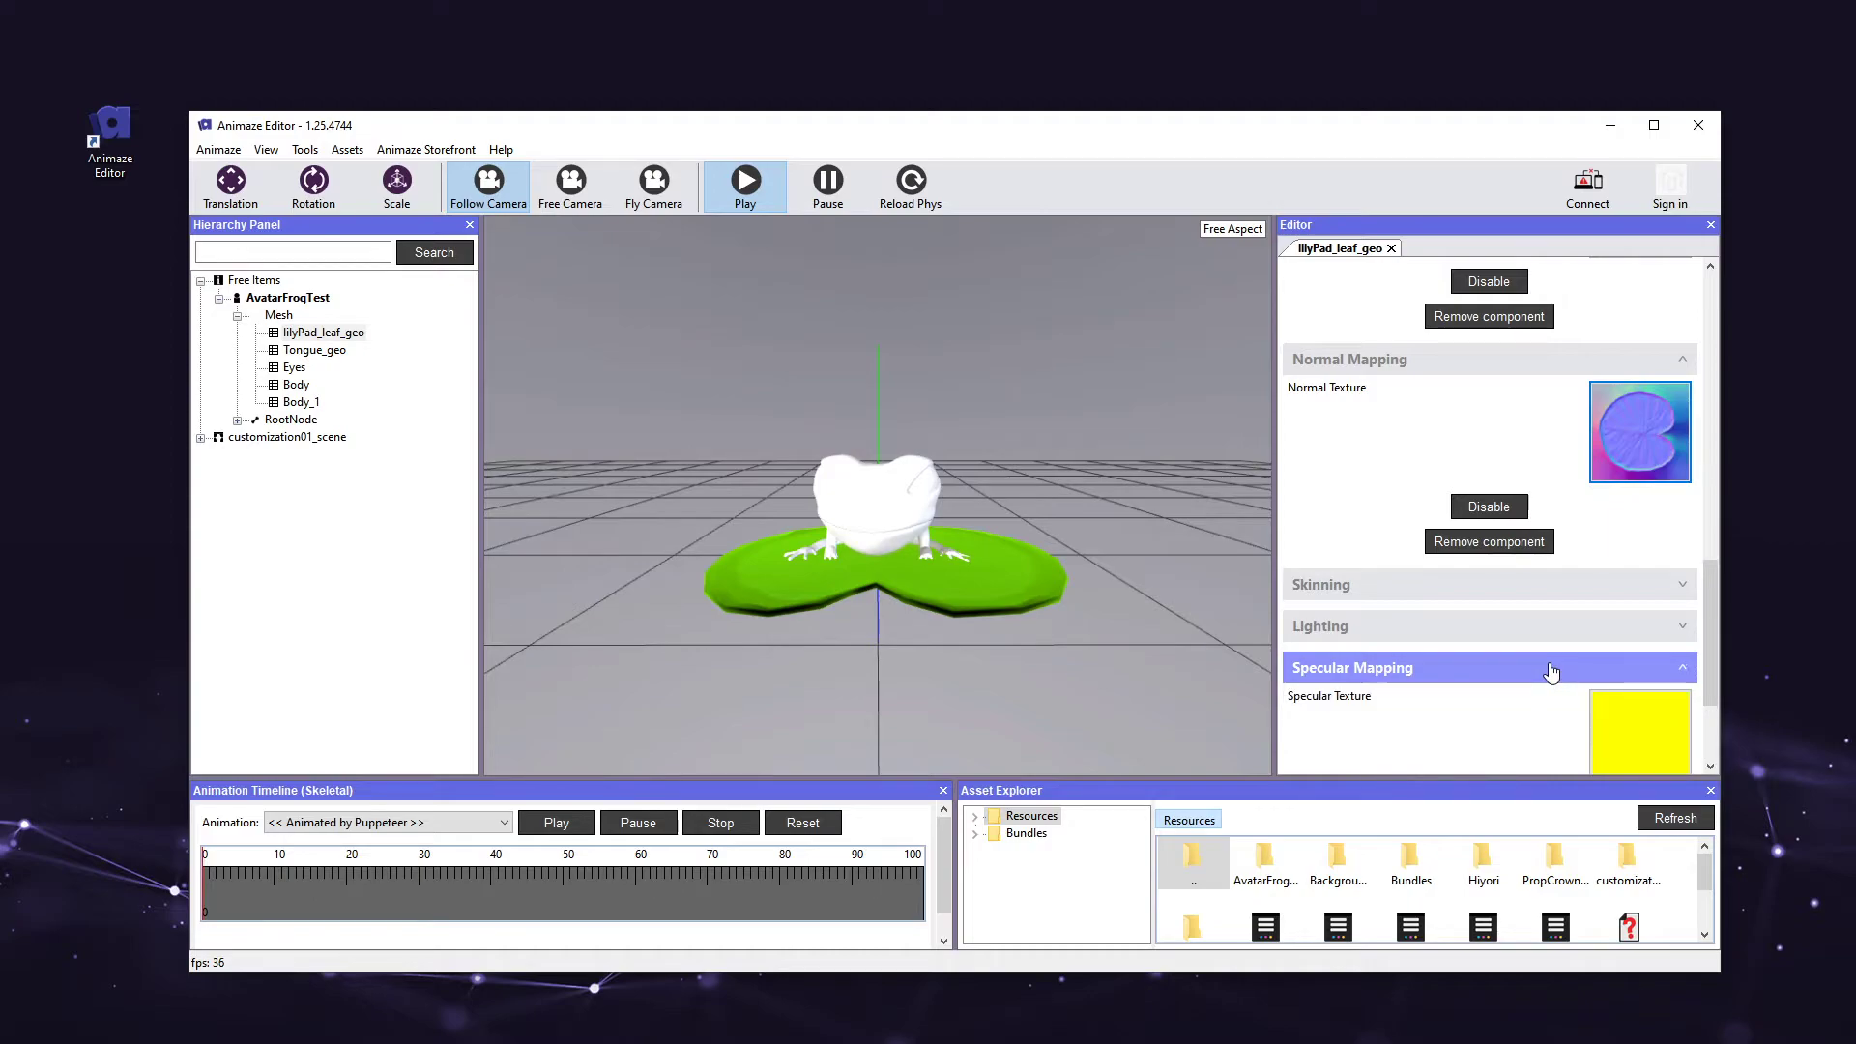
scroll(1551, 672, down, 2)
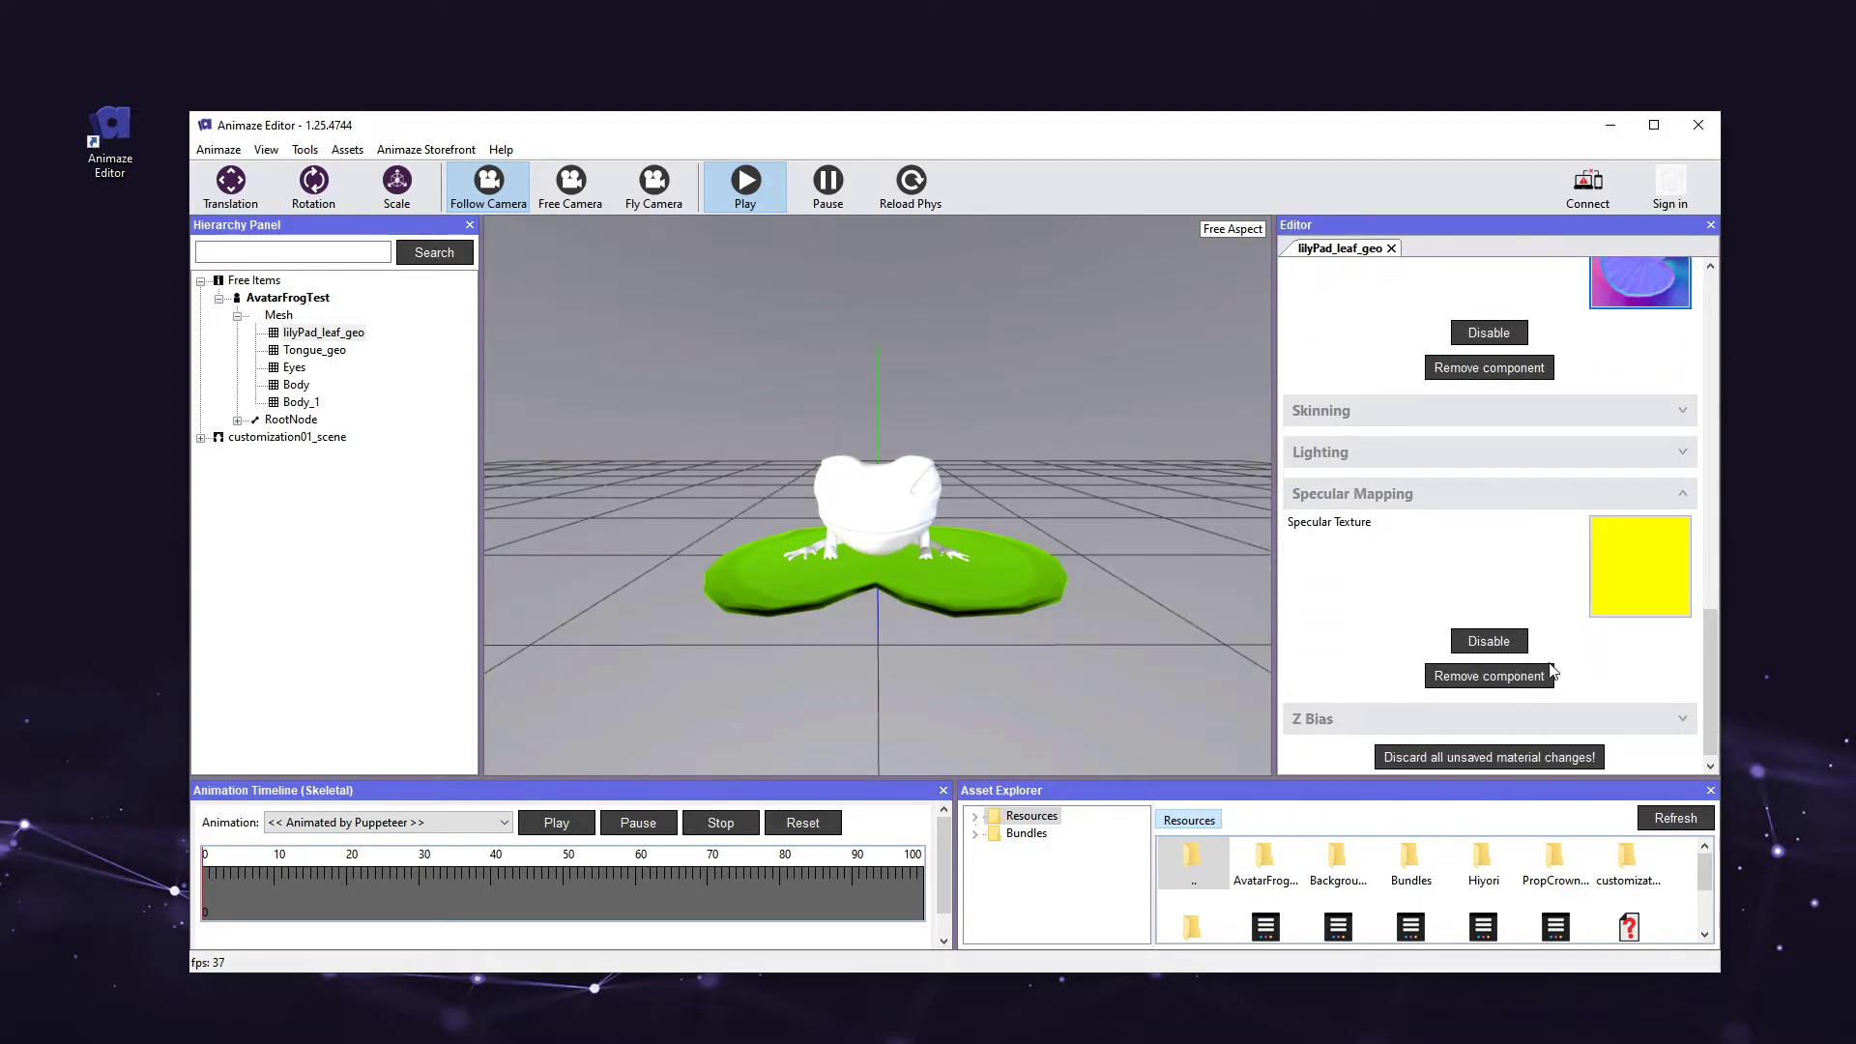
mouse_move(1682, 569)
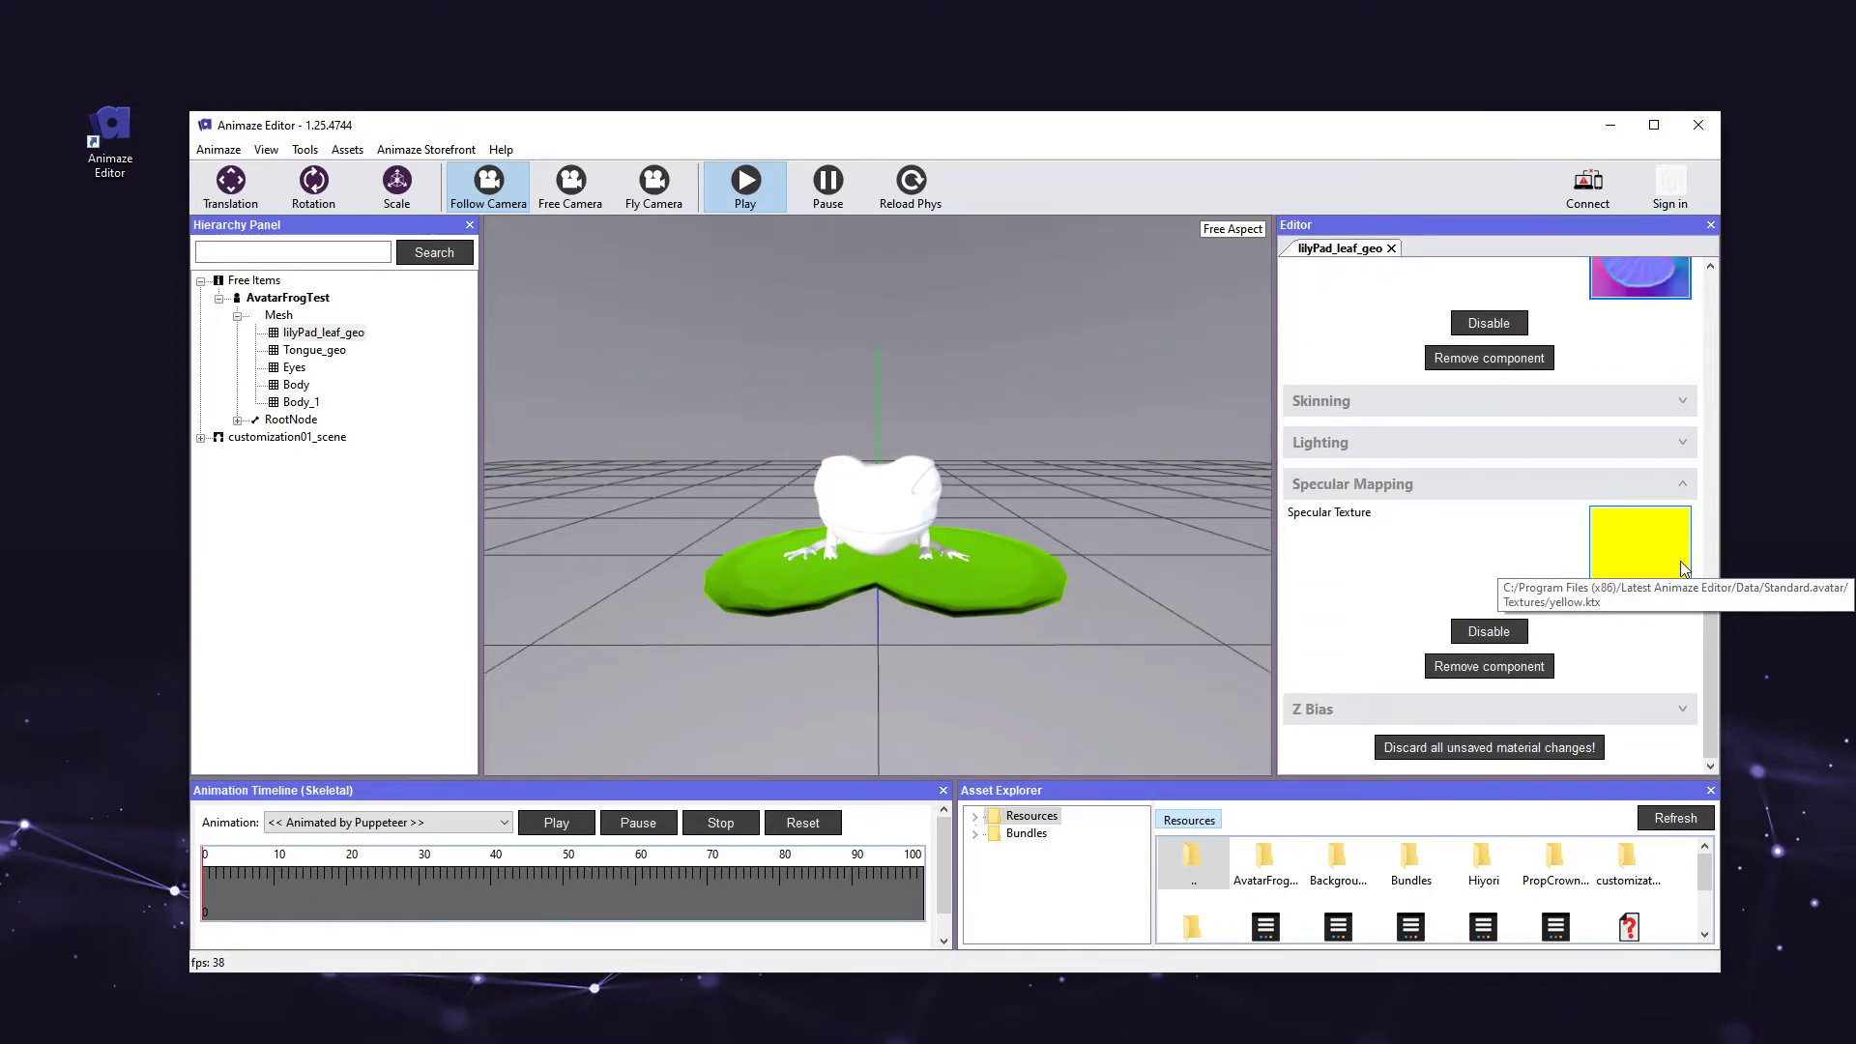
click(1682, 568)
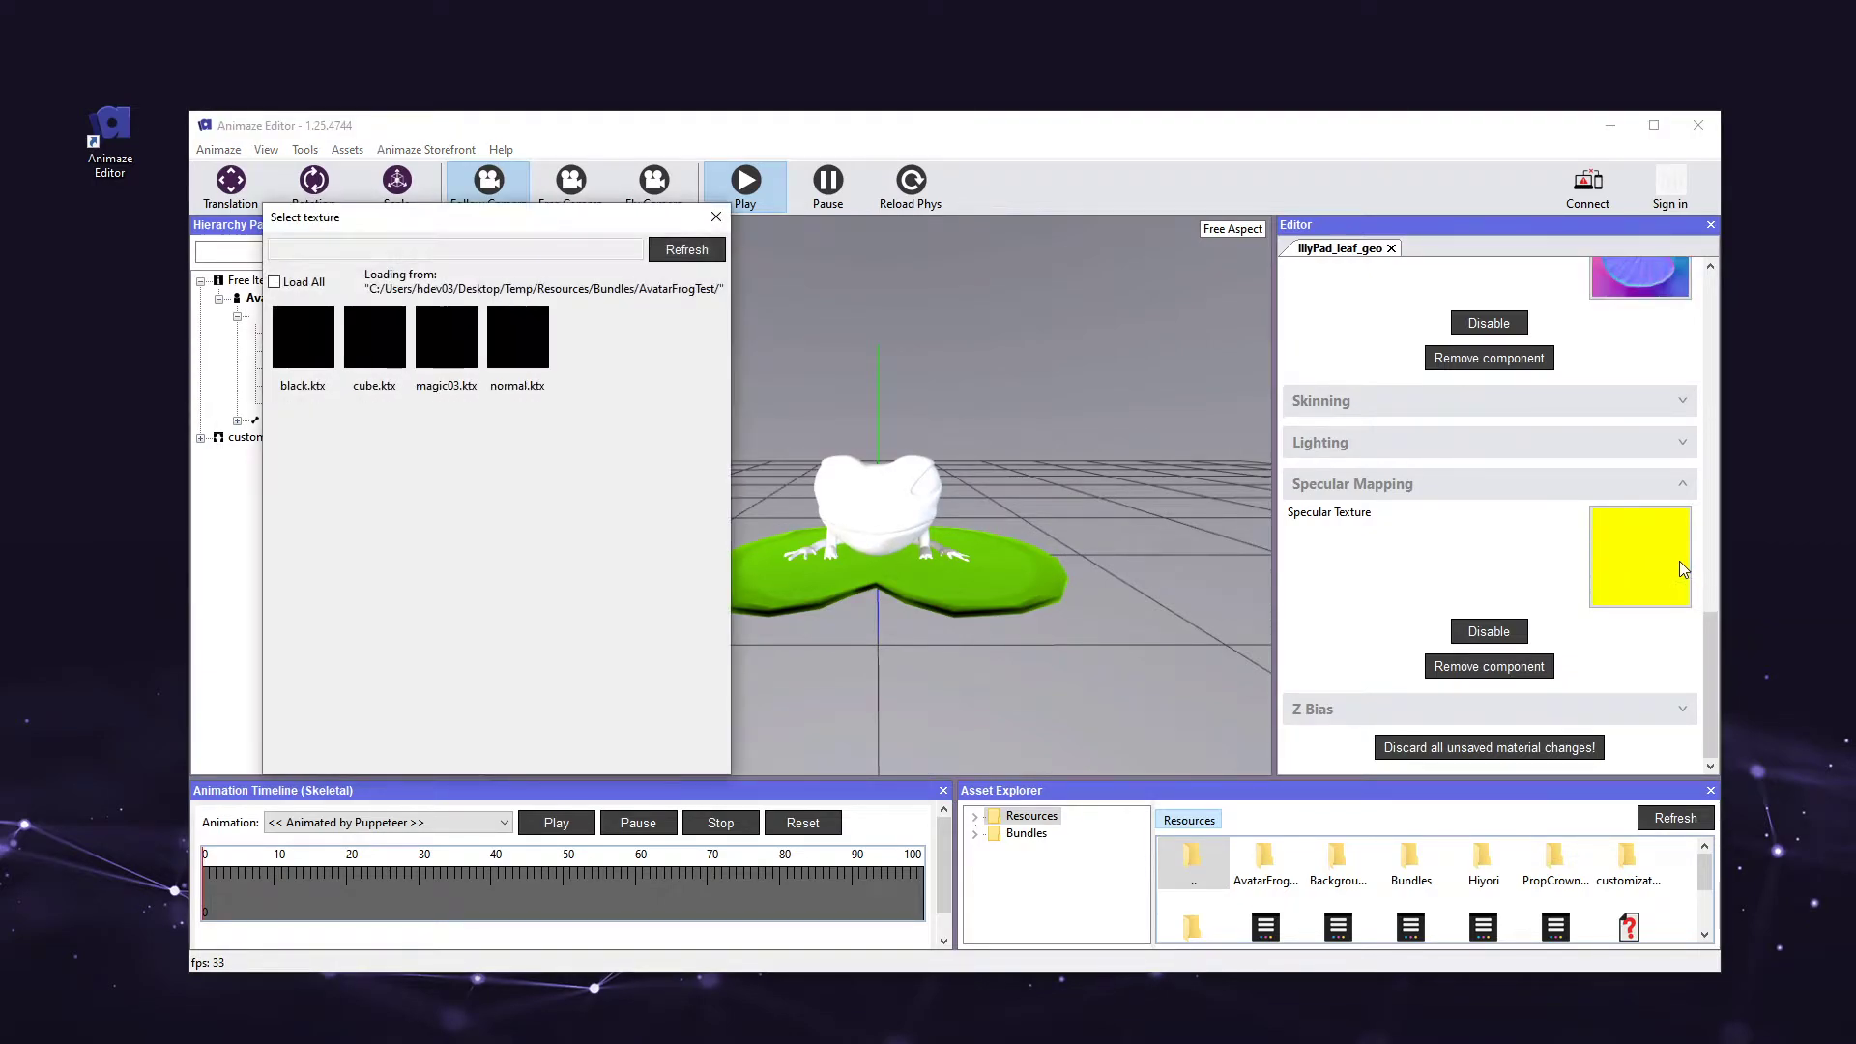
scroll(688, 497, down, 1)
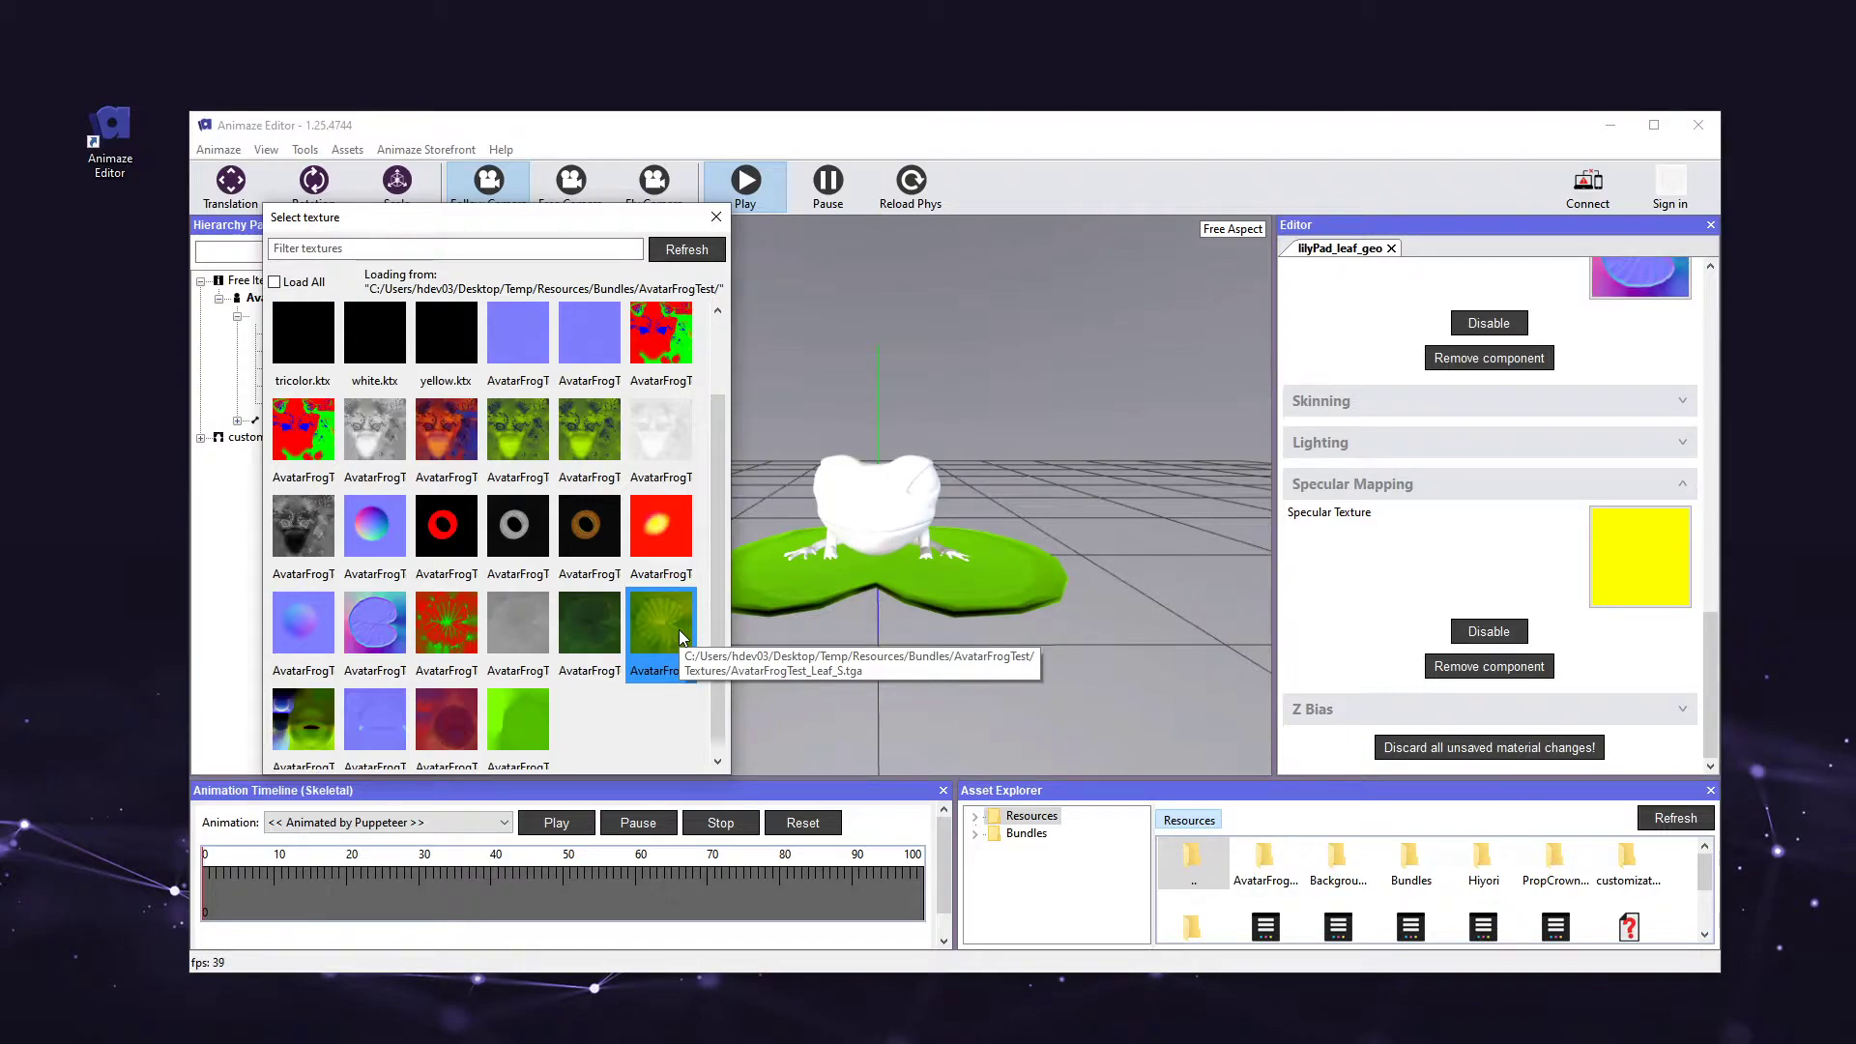
double_click(679, 635)
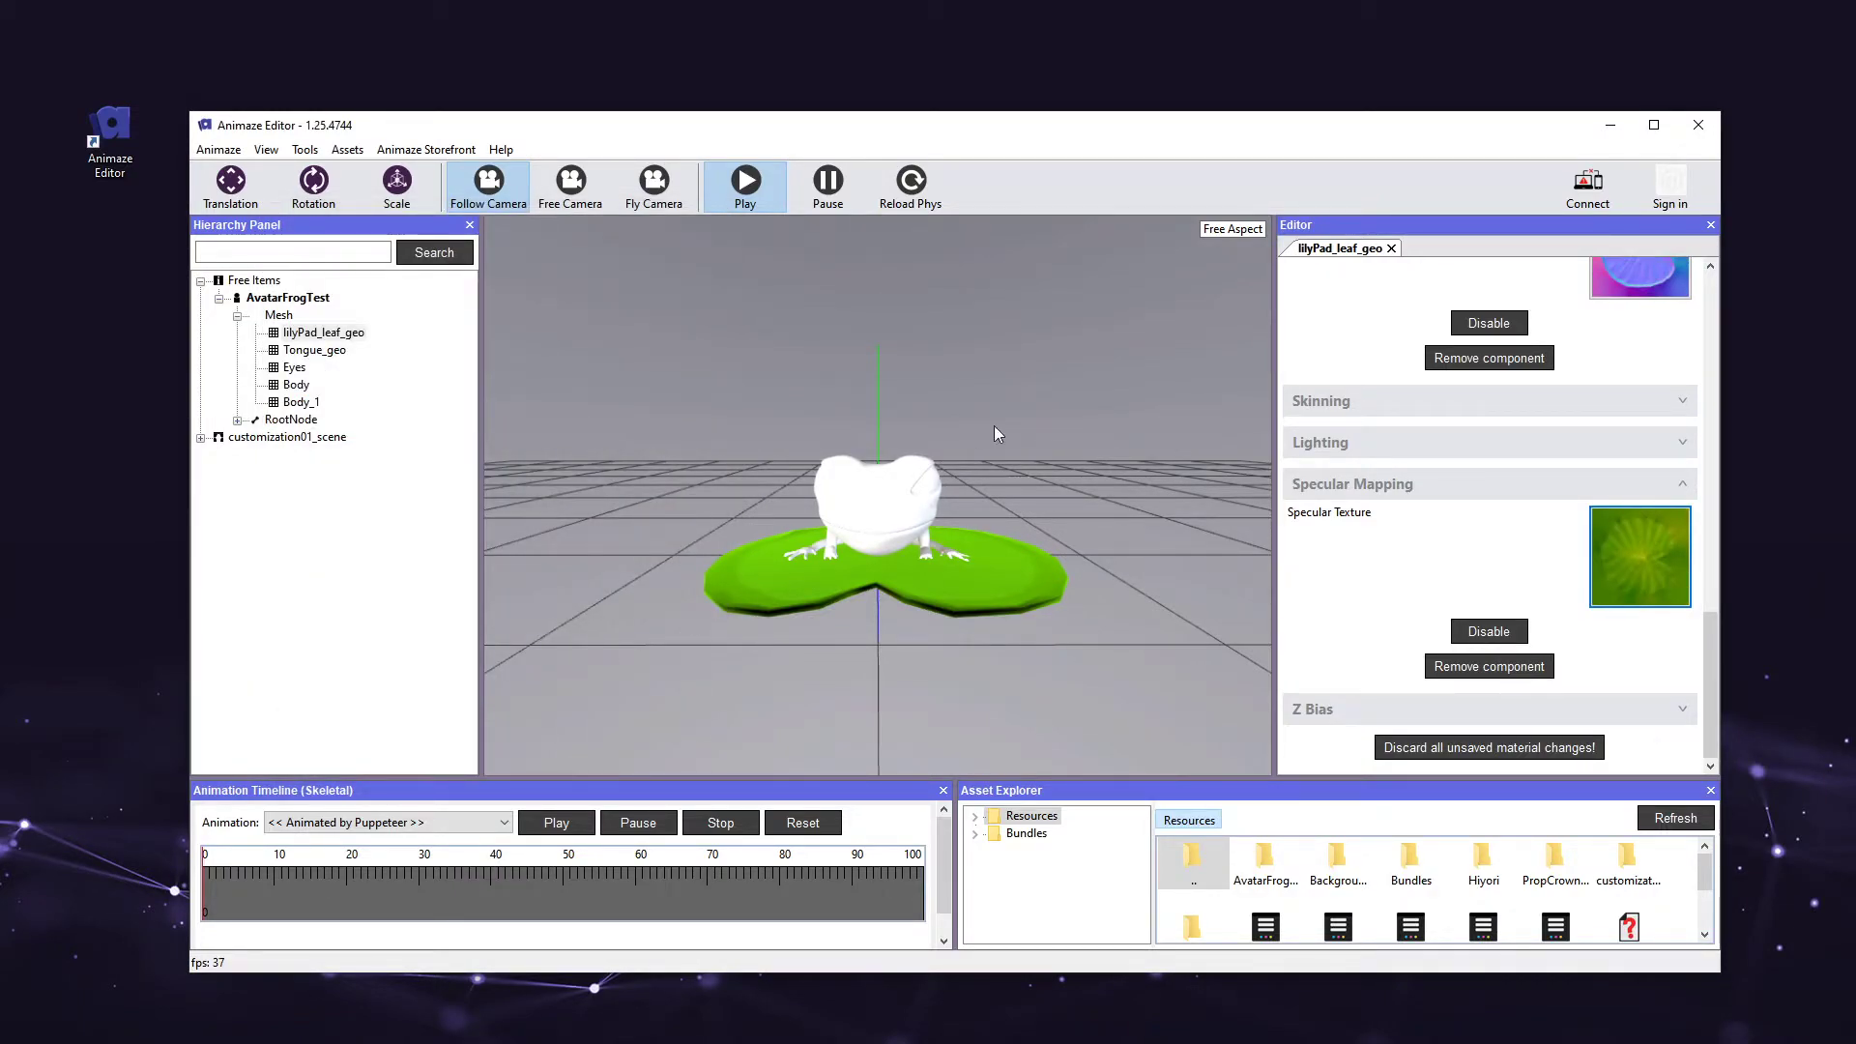
drag(1046, 375, 873, 614)
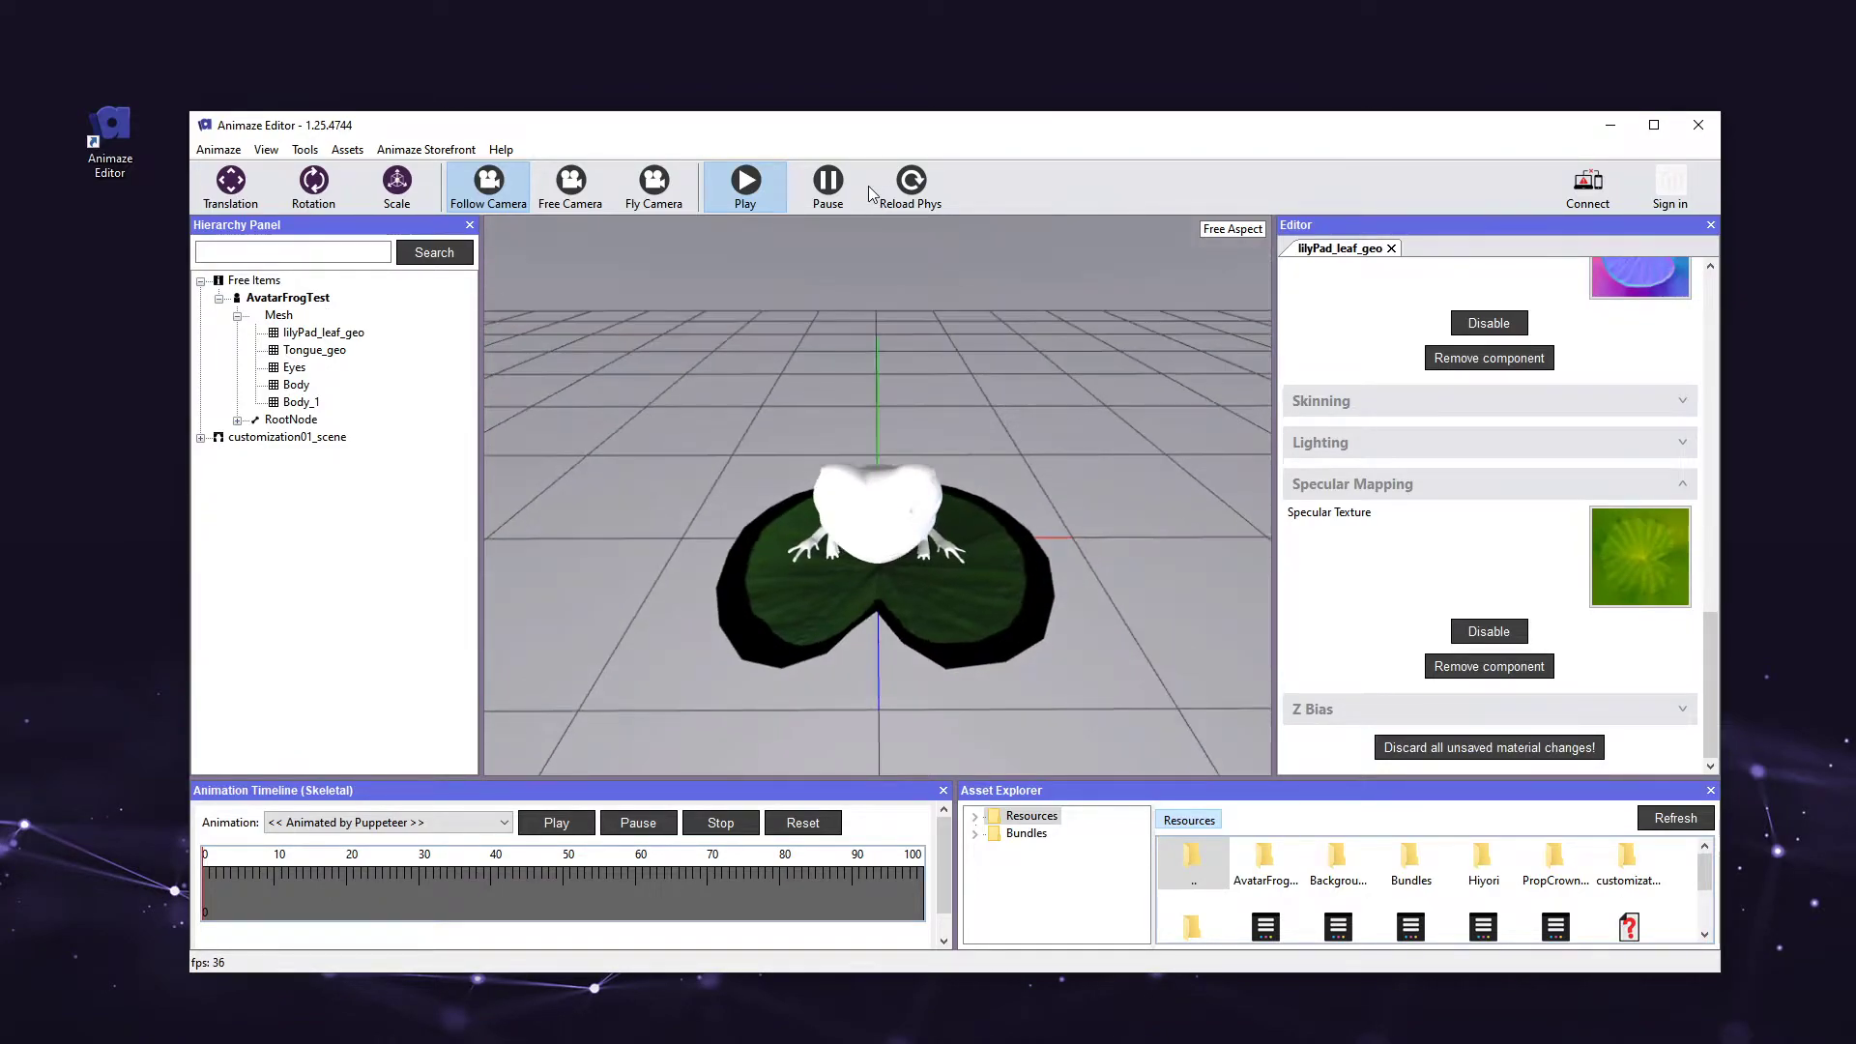
click(319, 333)
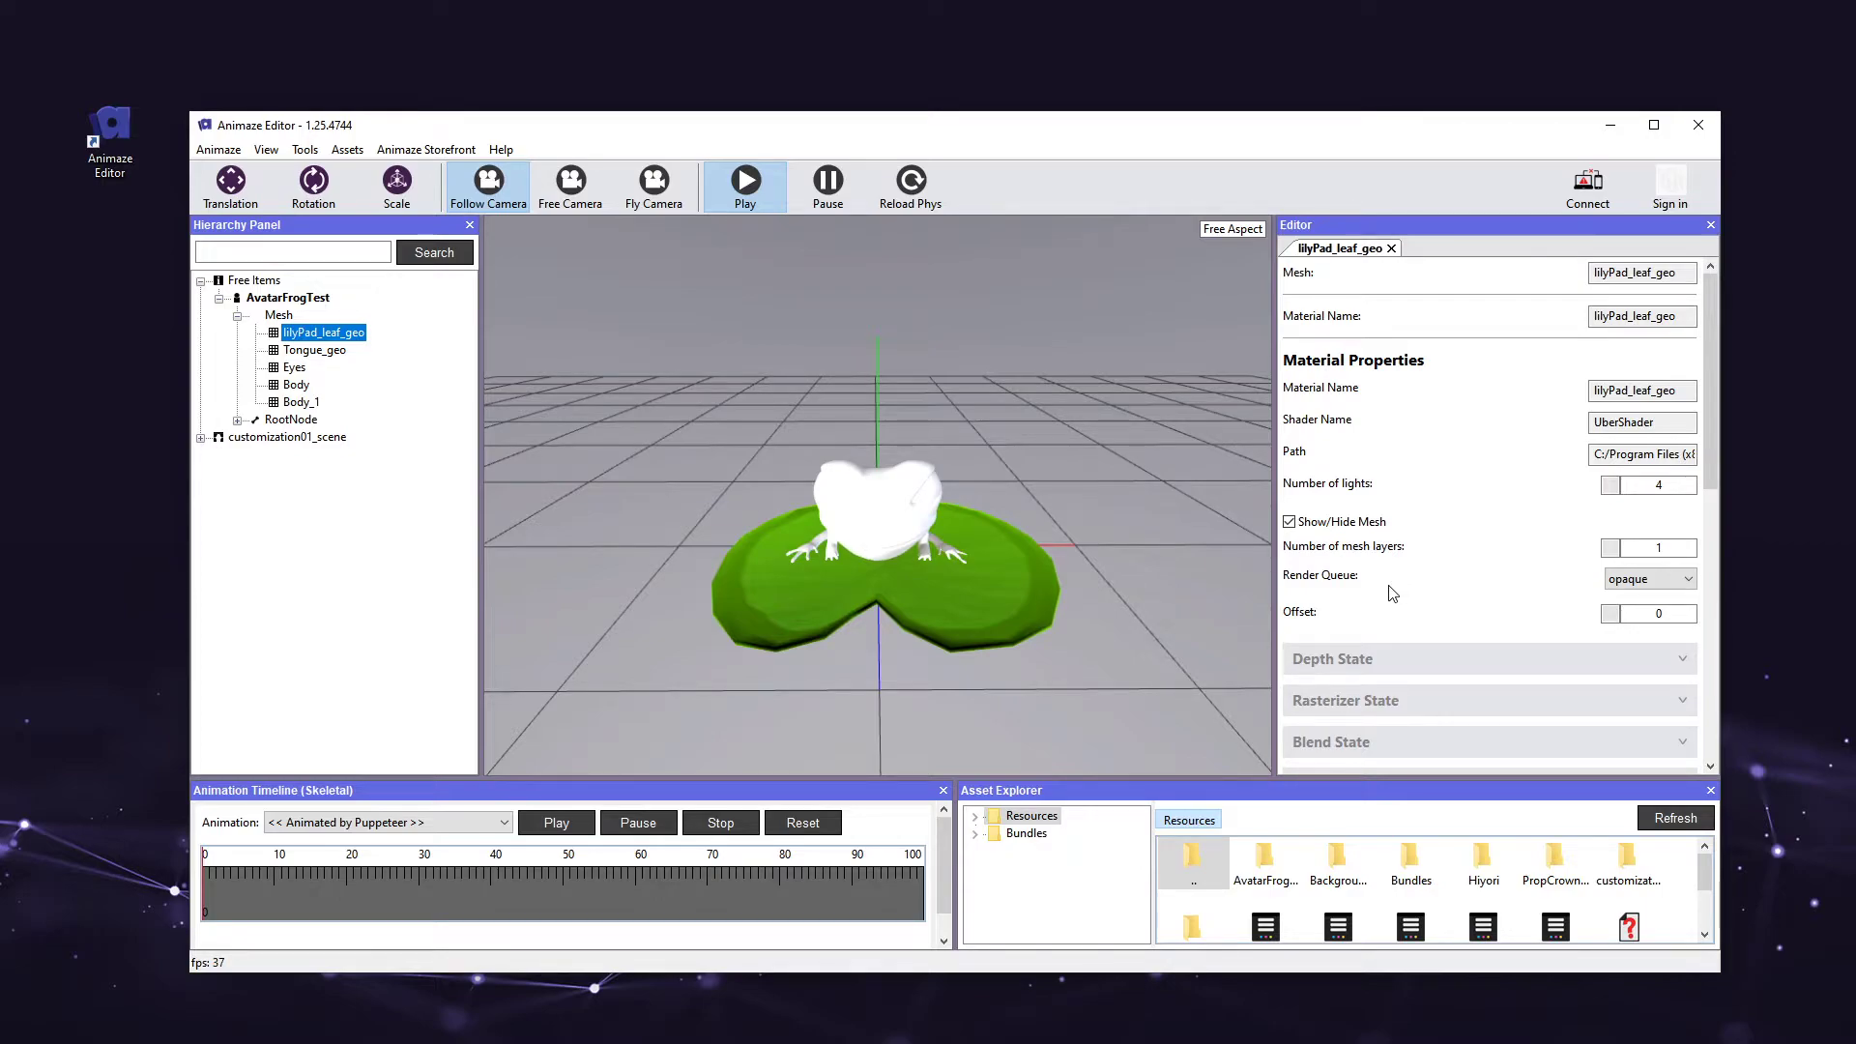
Set the lily pad material's Render Queue to blended and orbit to inspect it
scroll(1392, 593, down, 1)
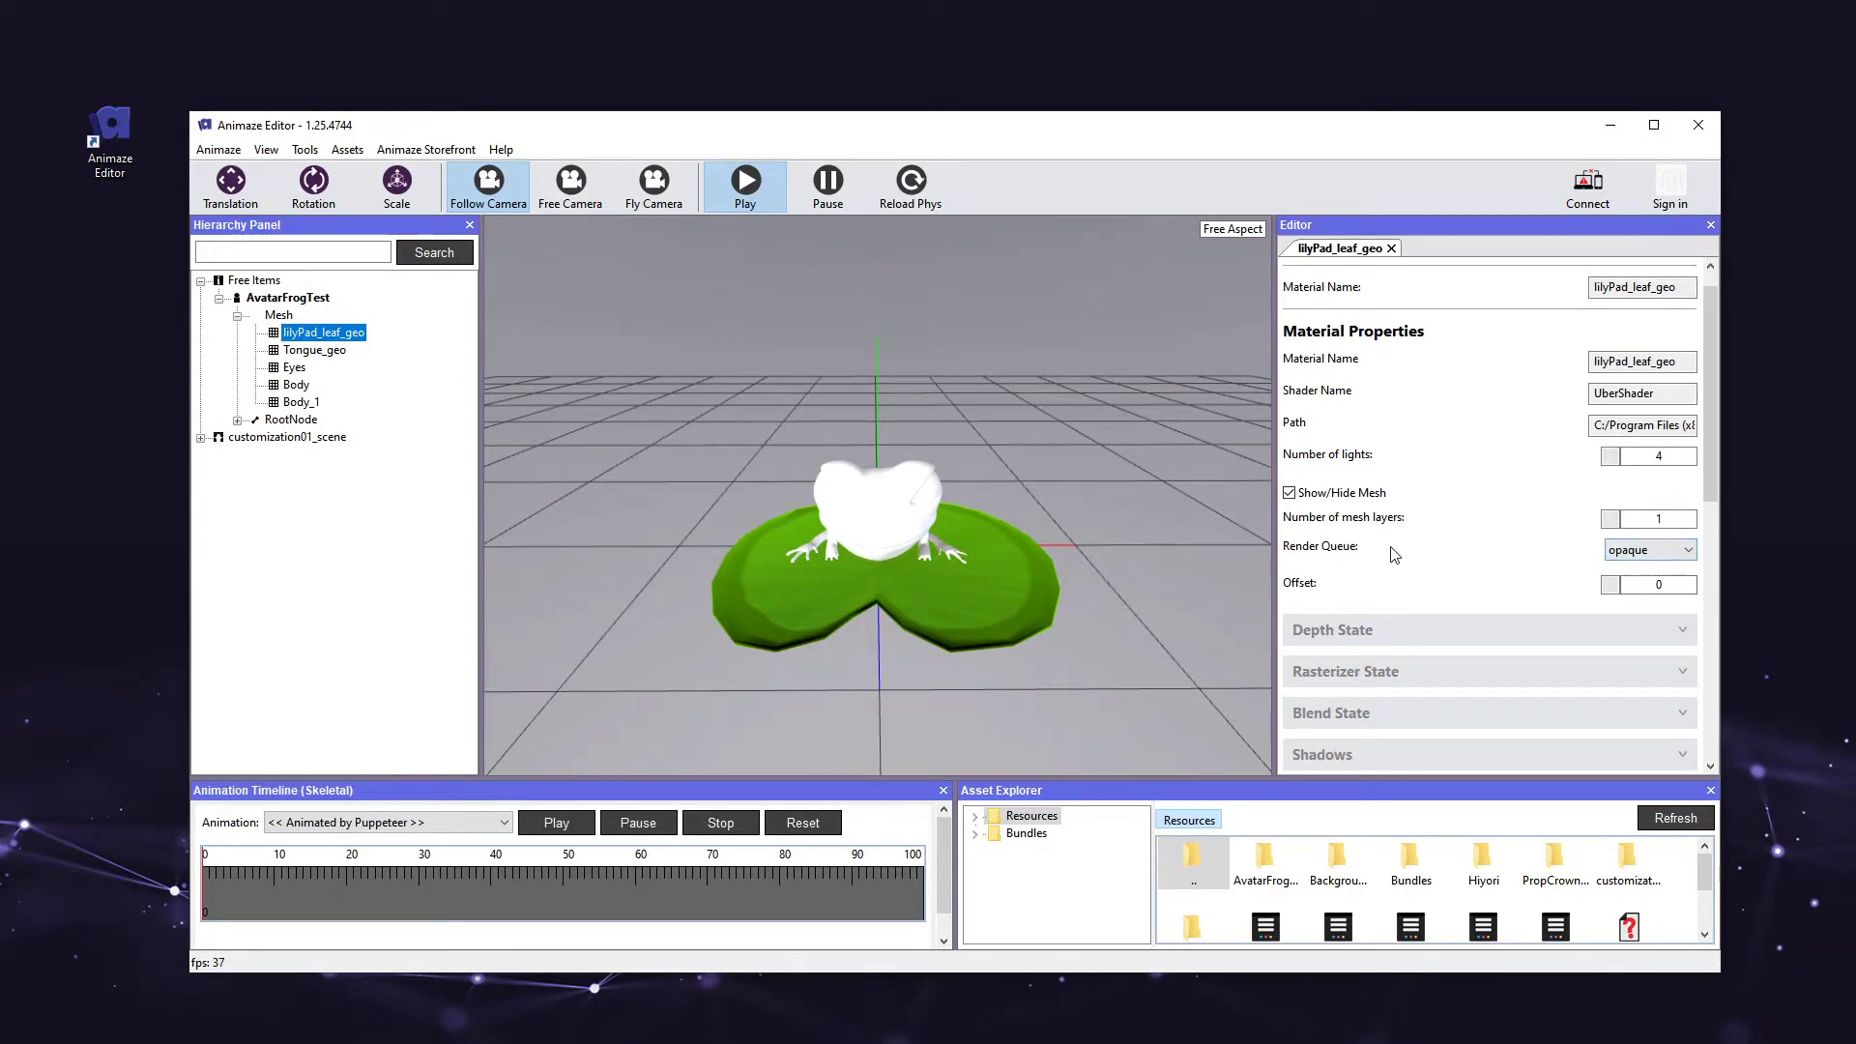
click(1643, 550)
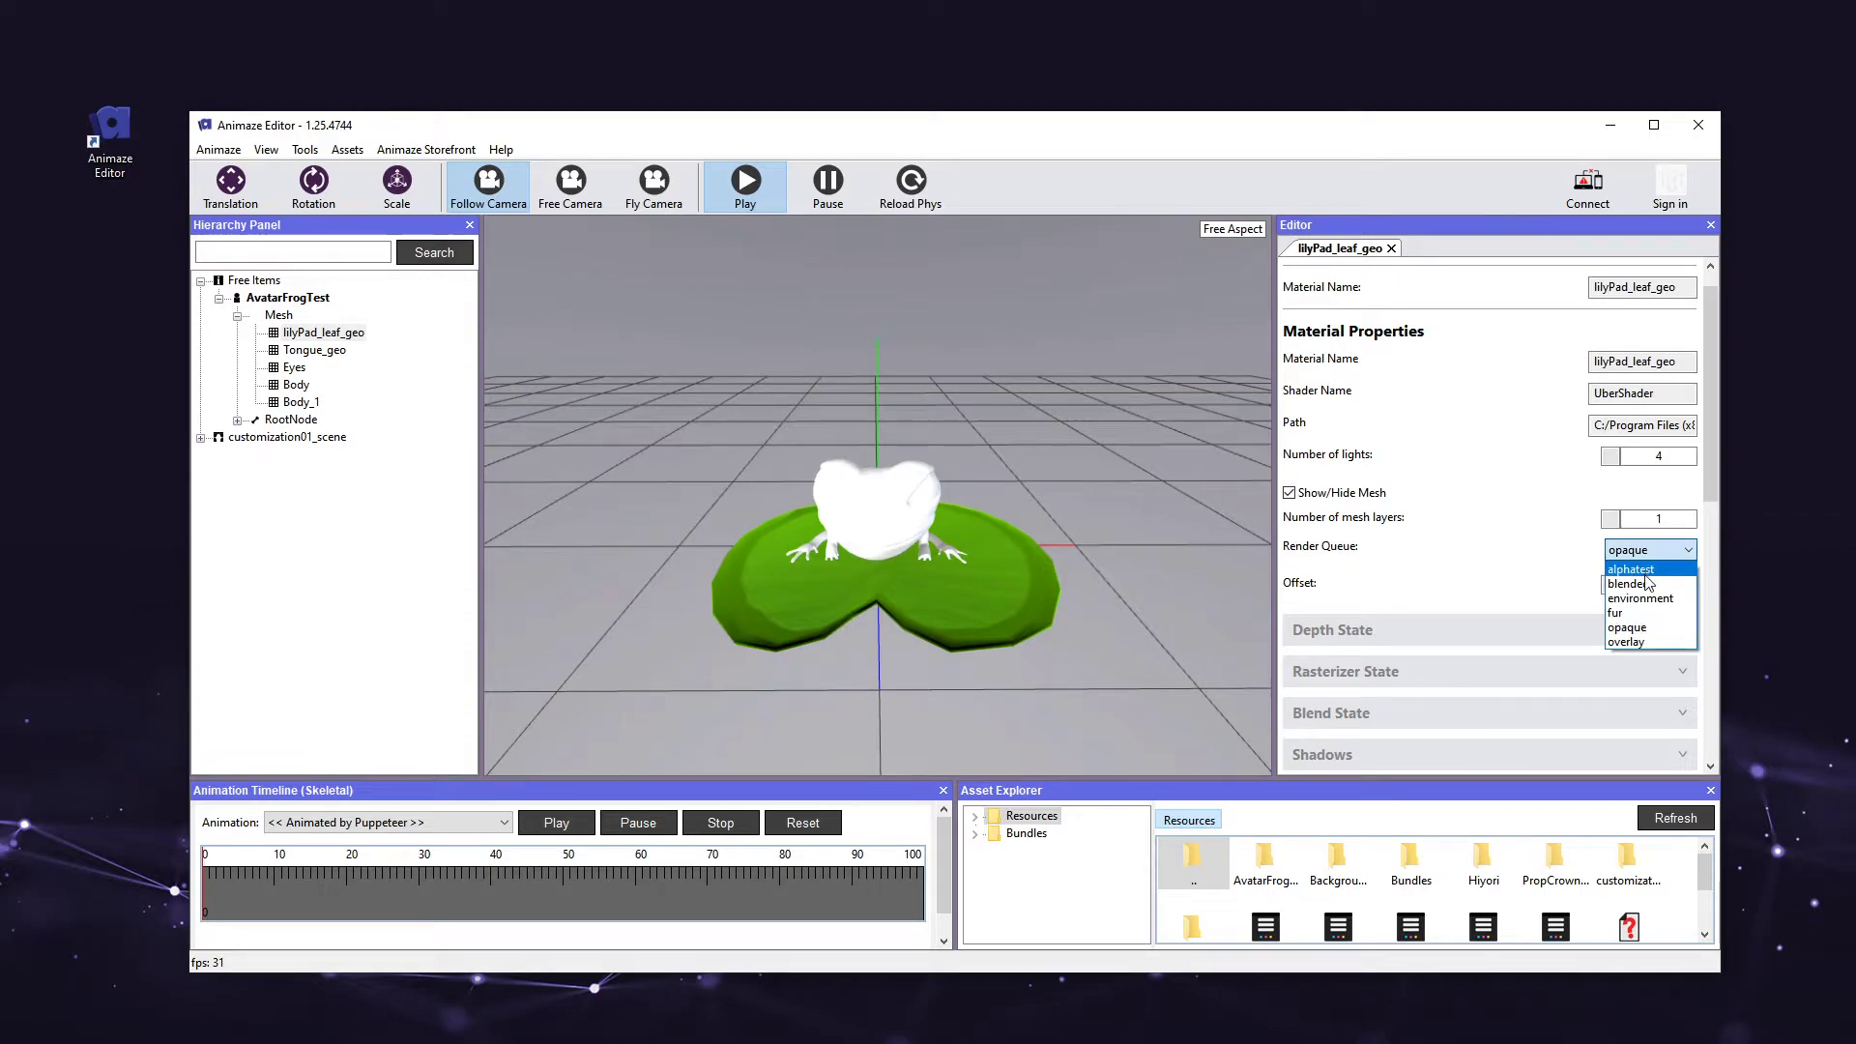
click(1648, 582)
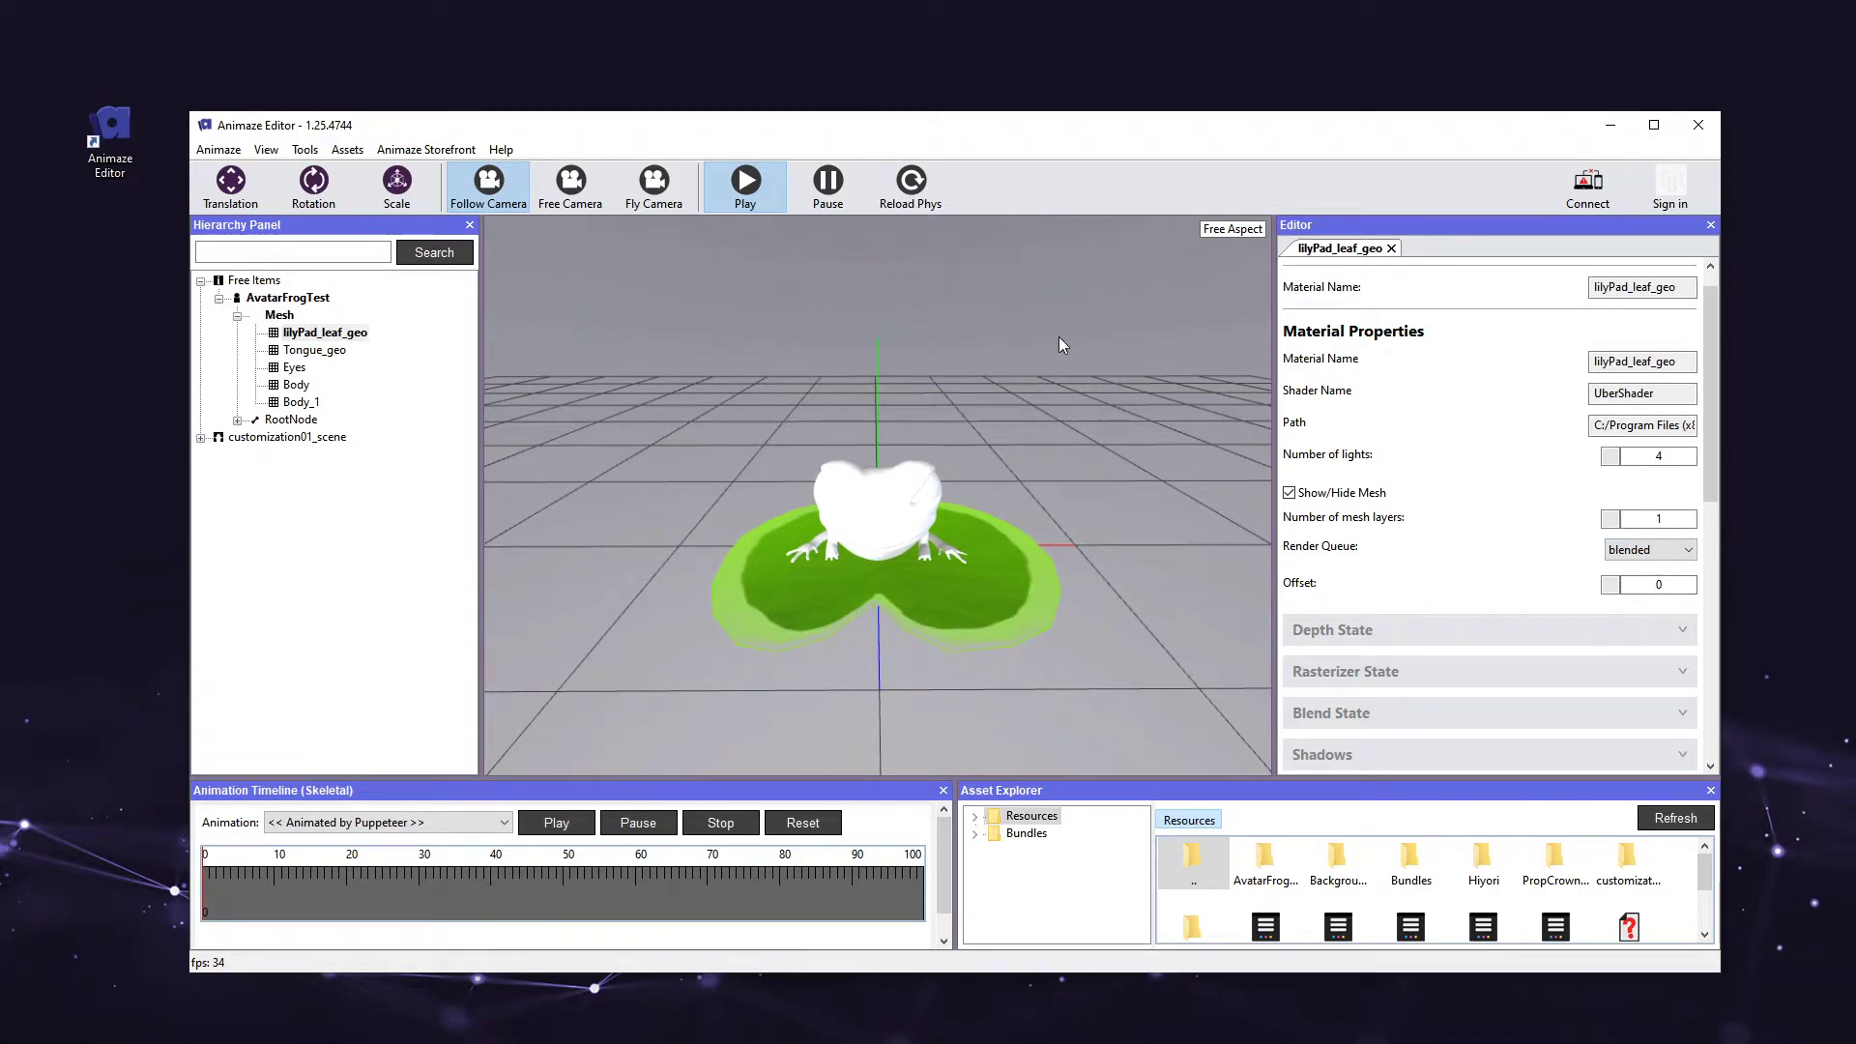
middle_drag(1127, 513, 1094, 402)
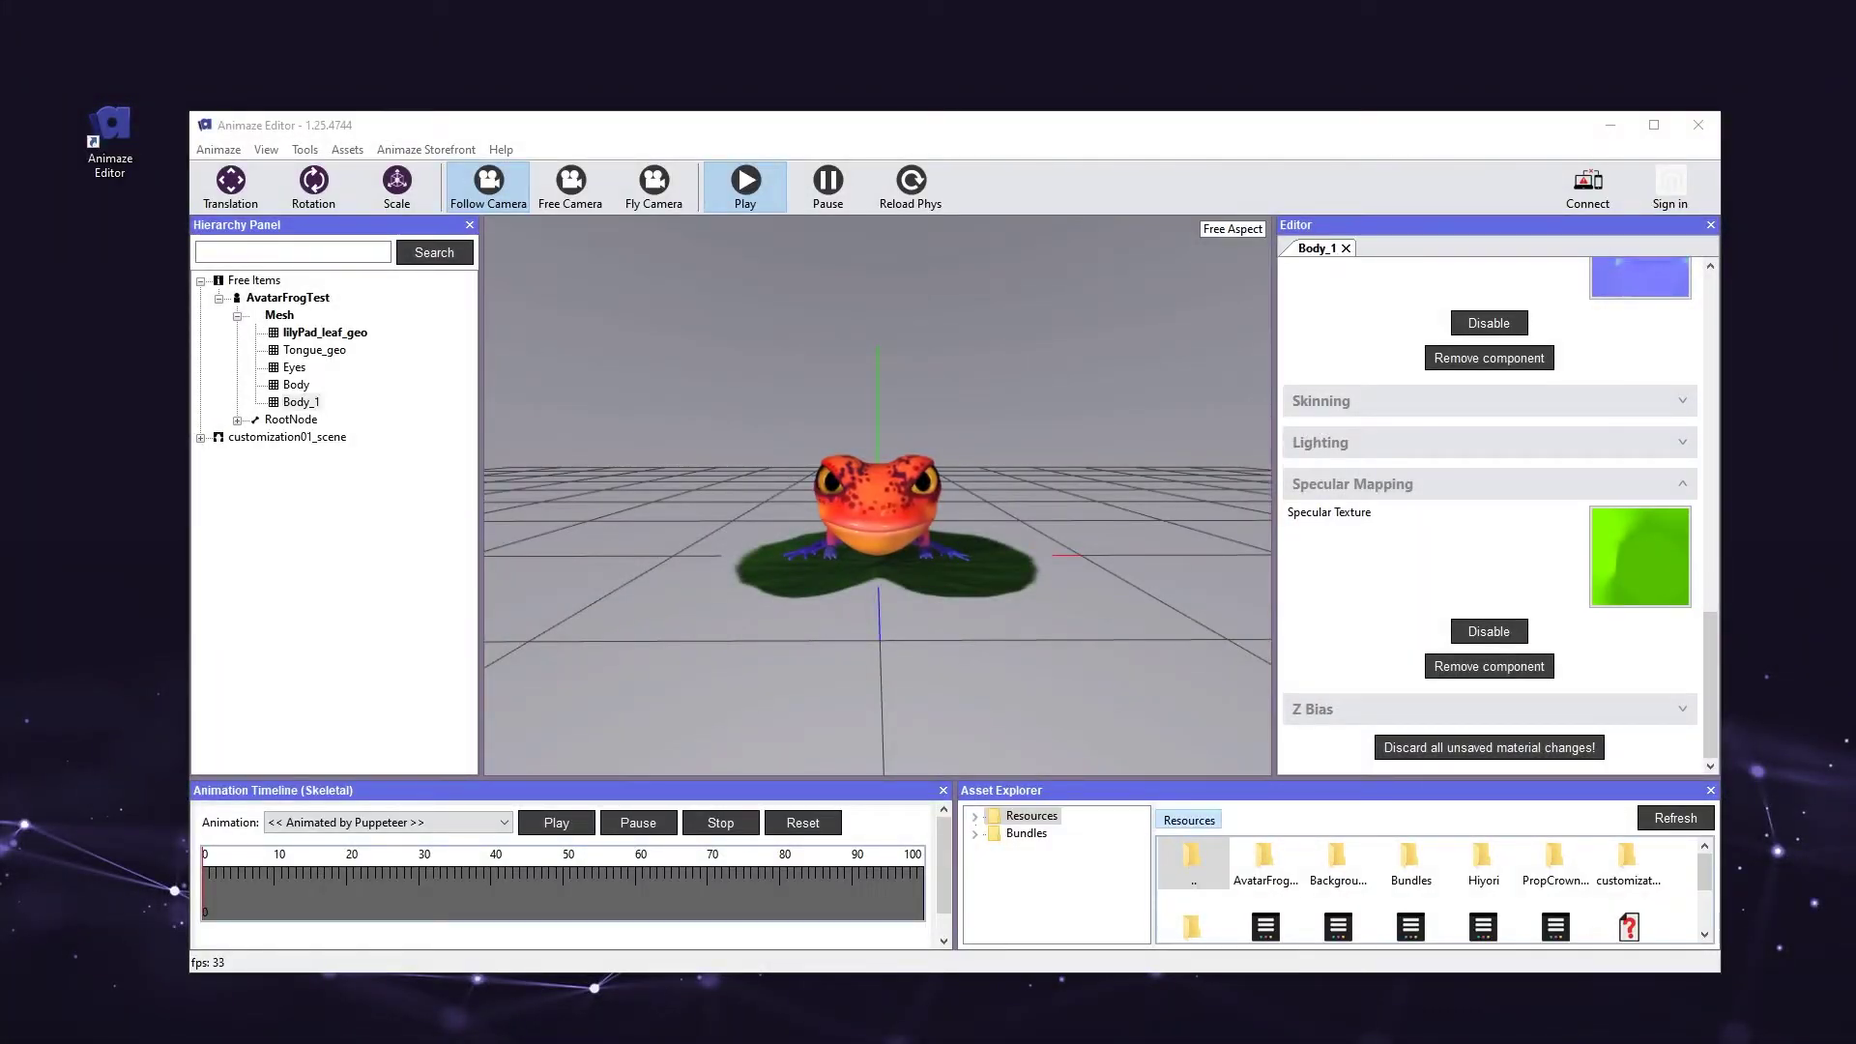
click(417, 619)
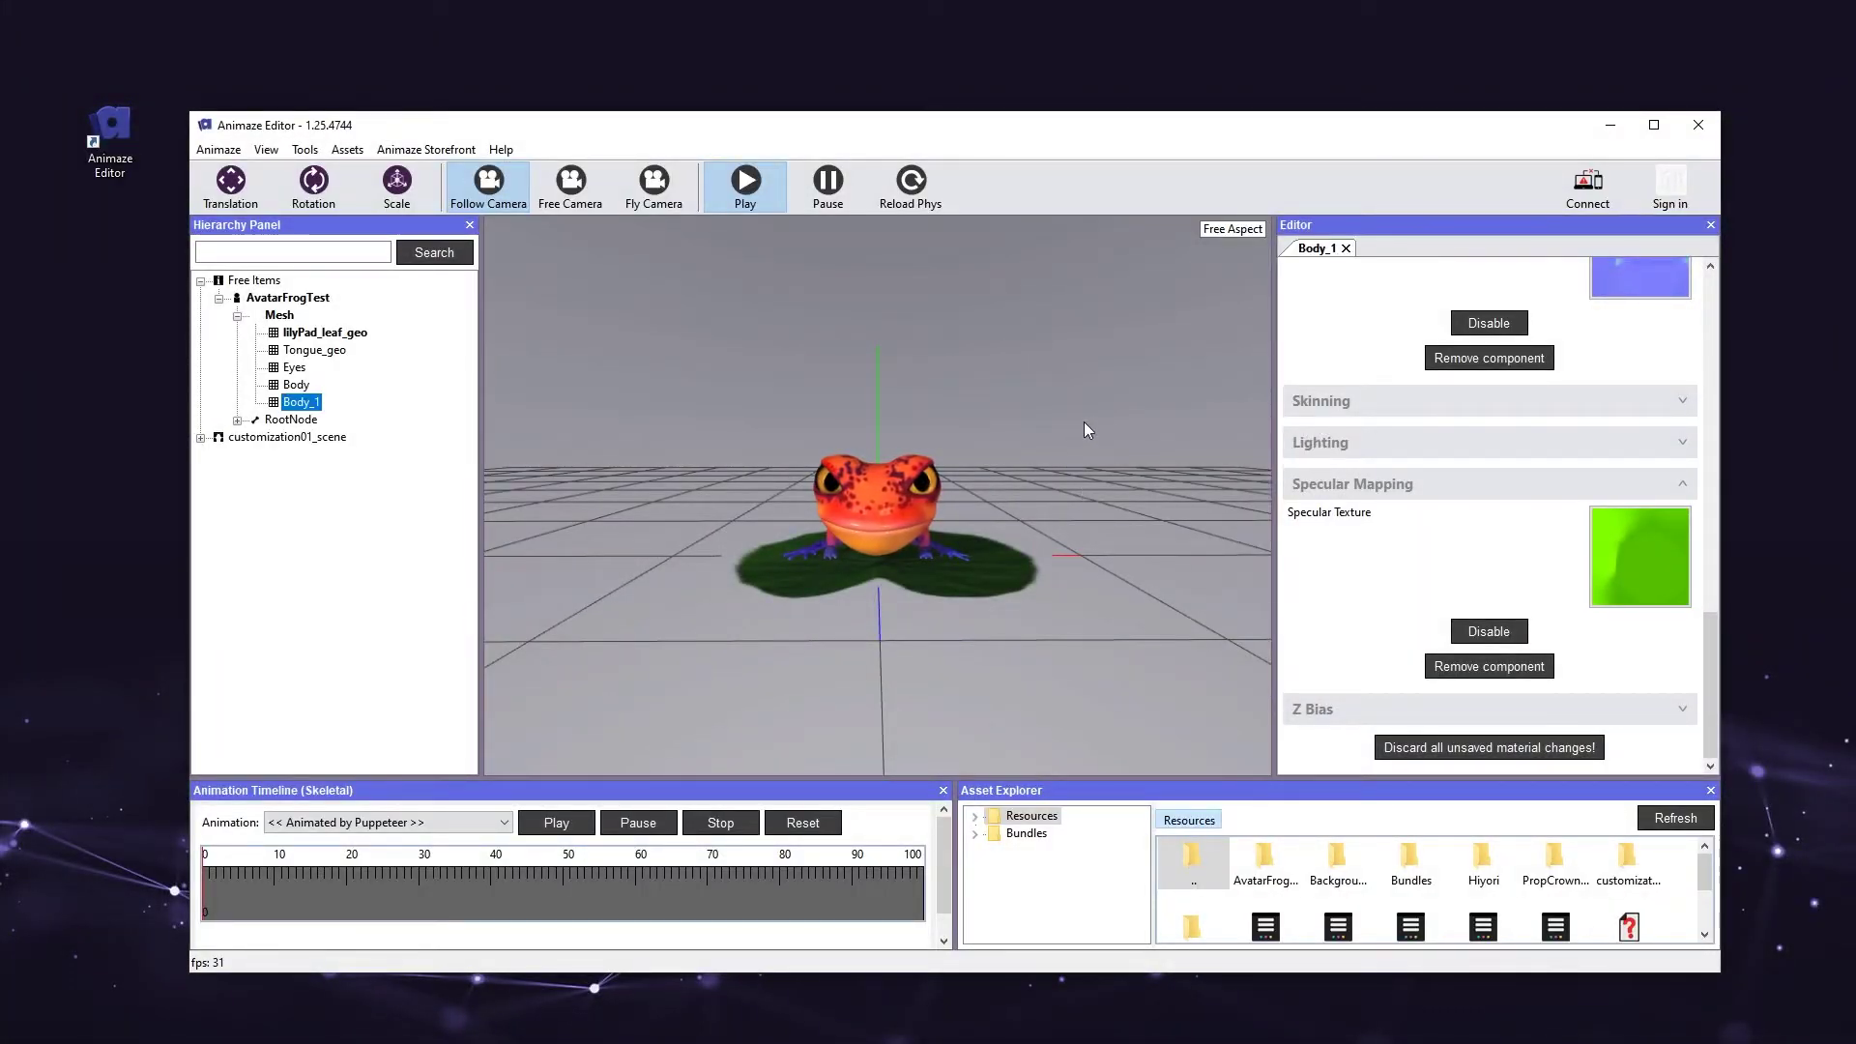
drag(1096, 428, 727, 513)
scroll(727, 512, up, 5)
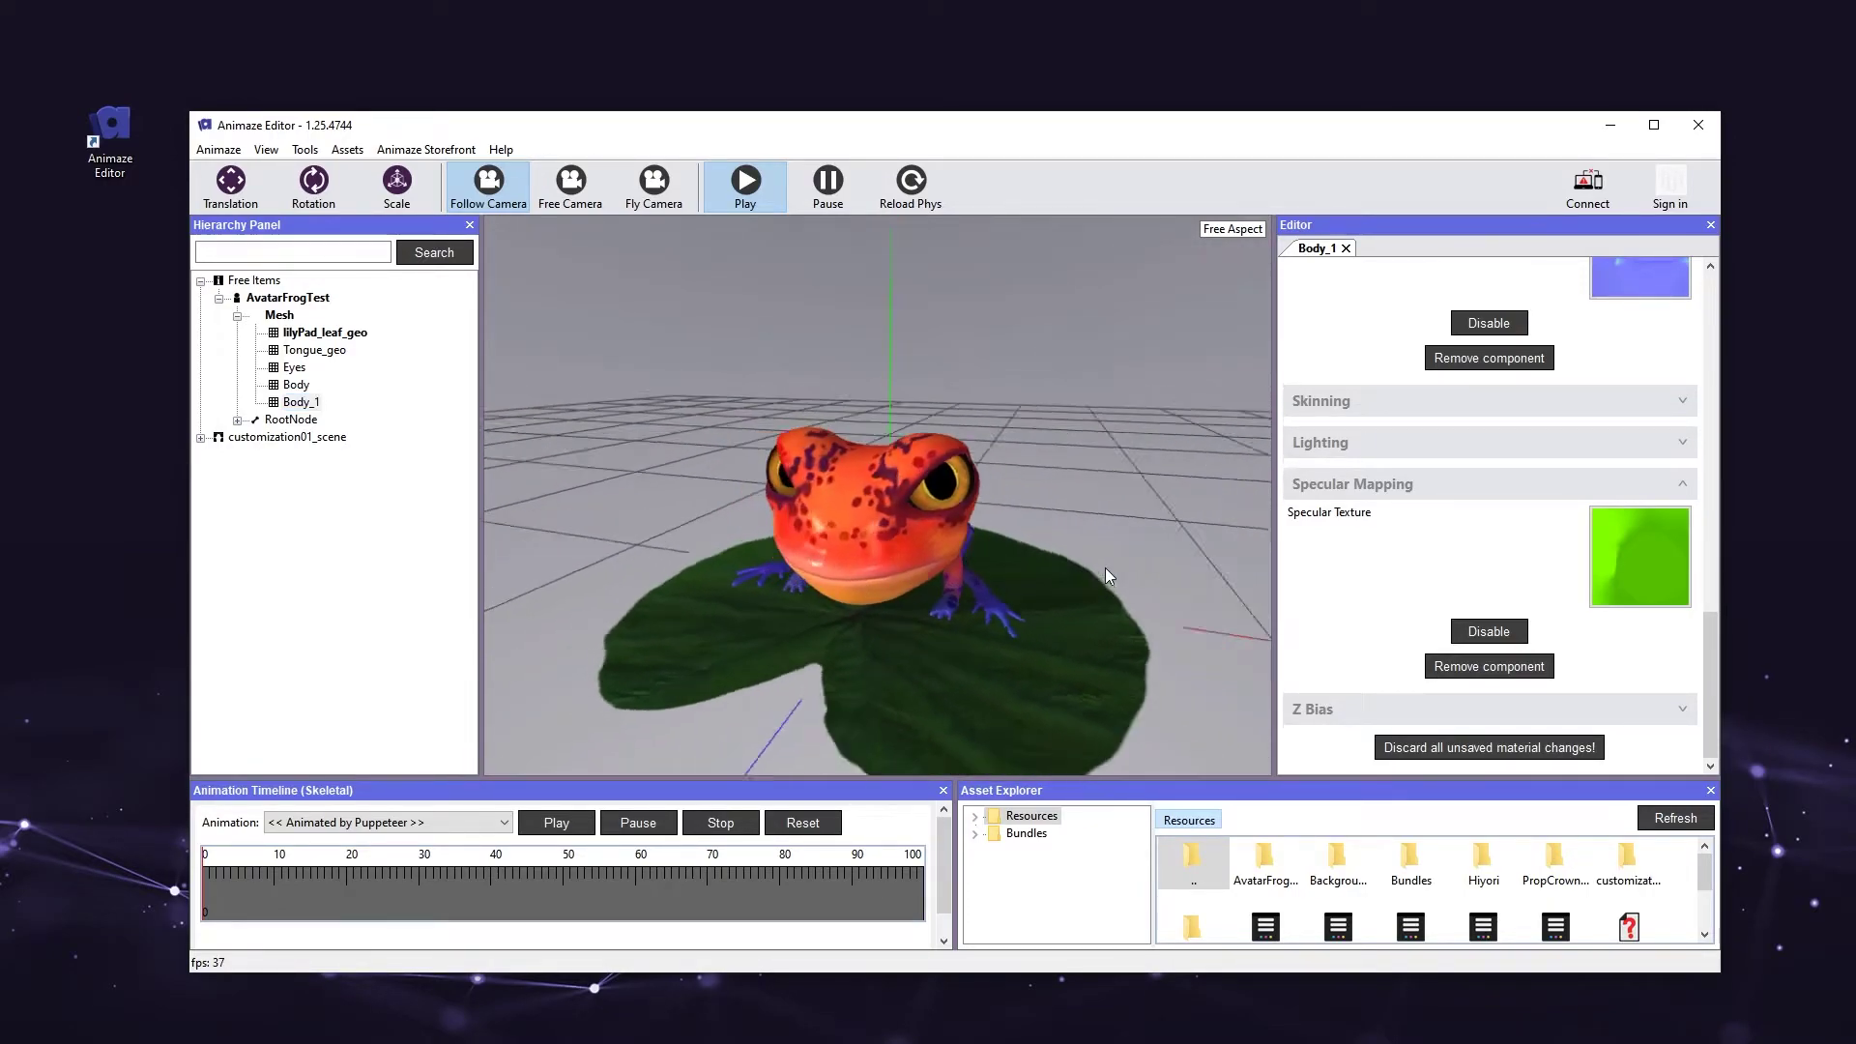
mouse_move(652, 497)
mouse_down()
mouse_move(1152, 461)
mouse_move(634, 469)
mouse_up()
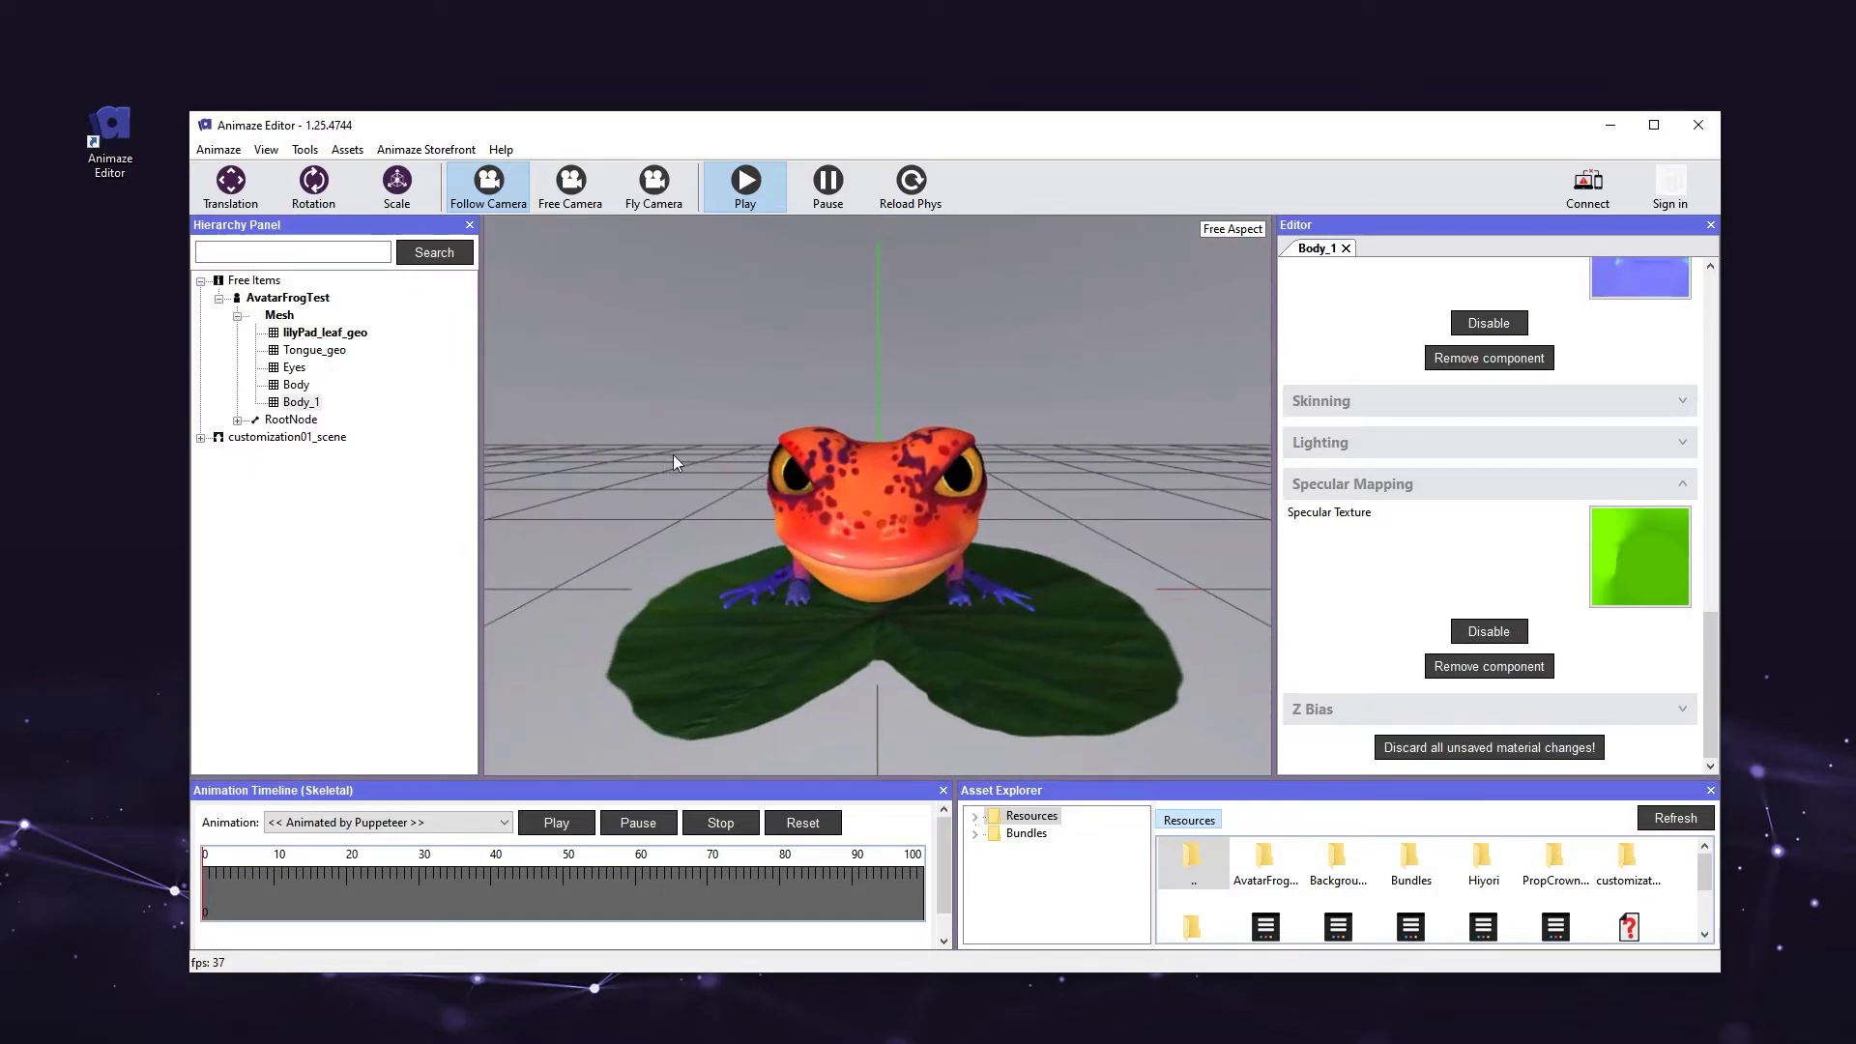
Add a Fake Mouth AO component to the Tongue_geo material
click(302, 351)
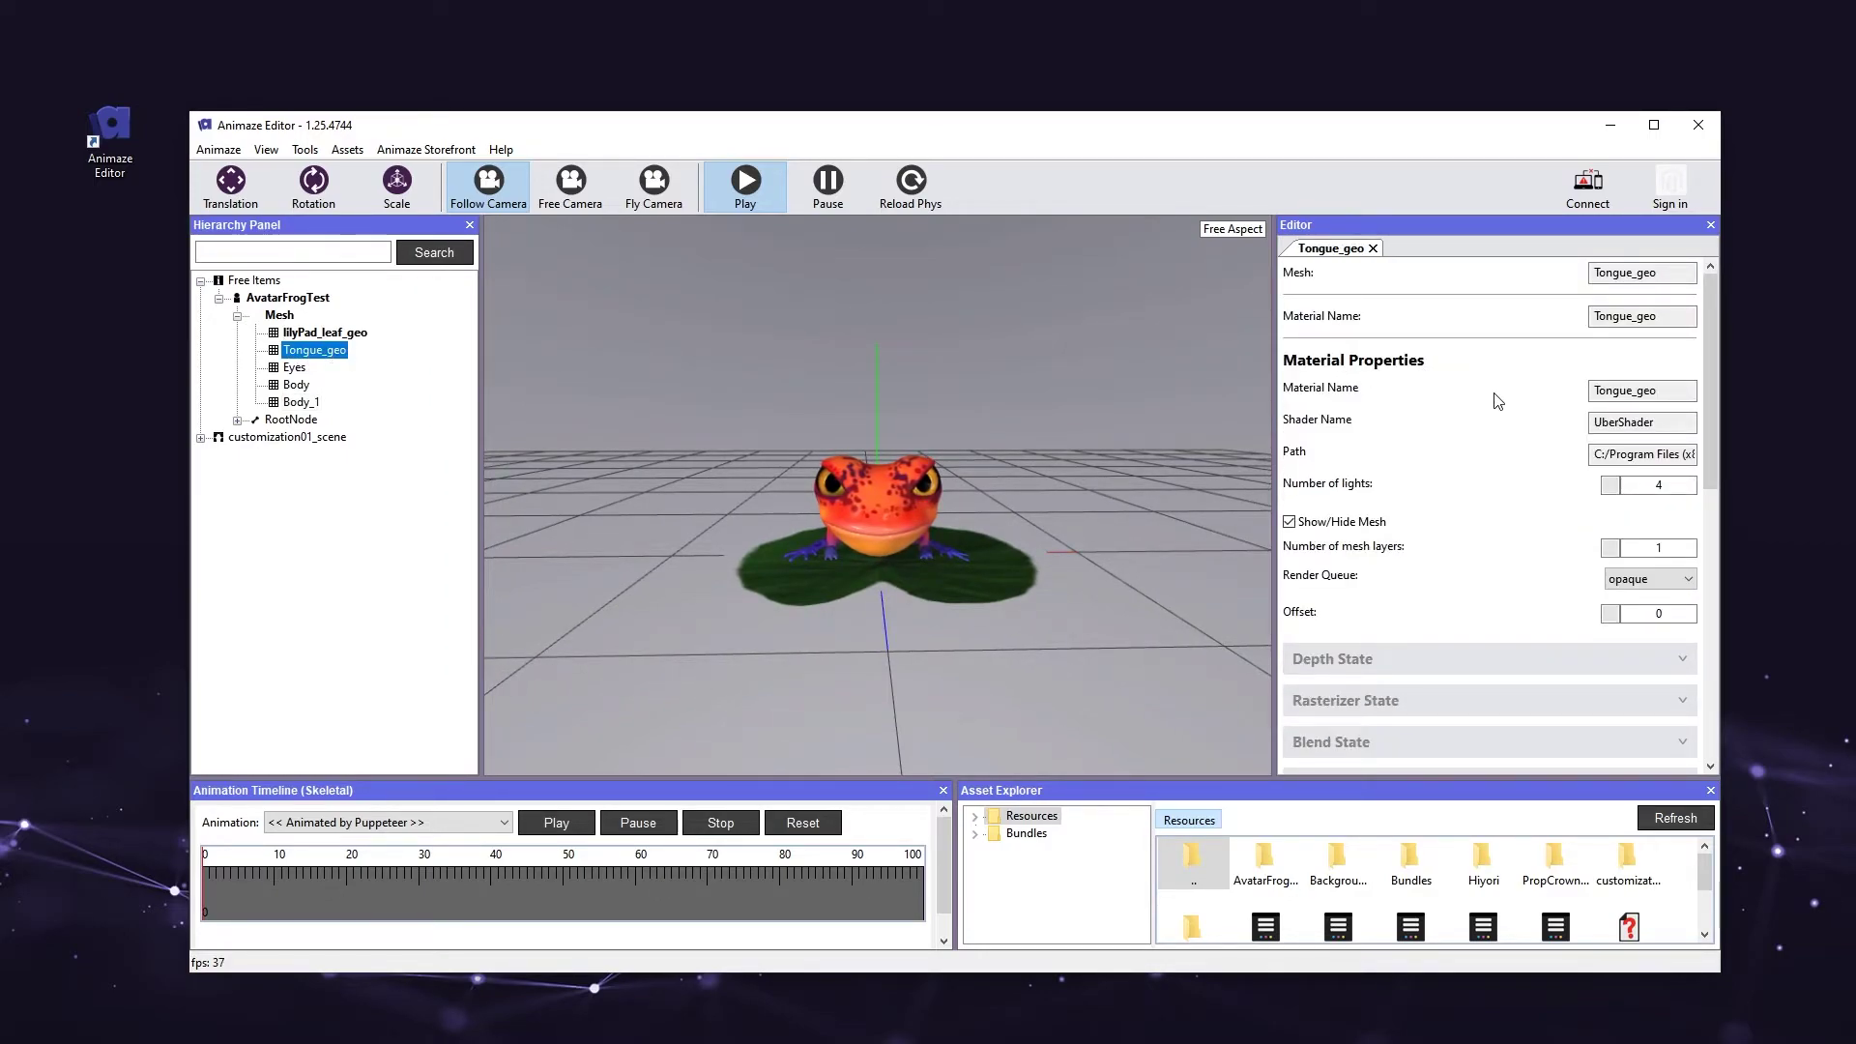
scroll(1497, 401, down, 3)
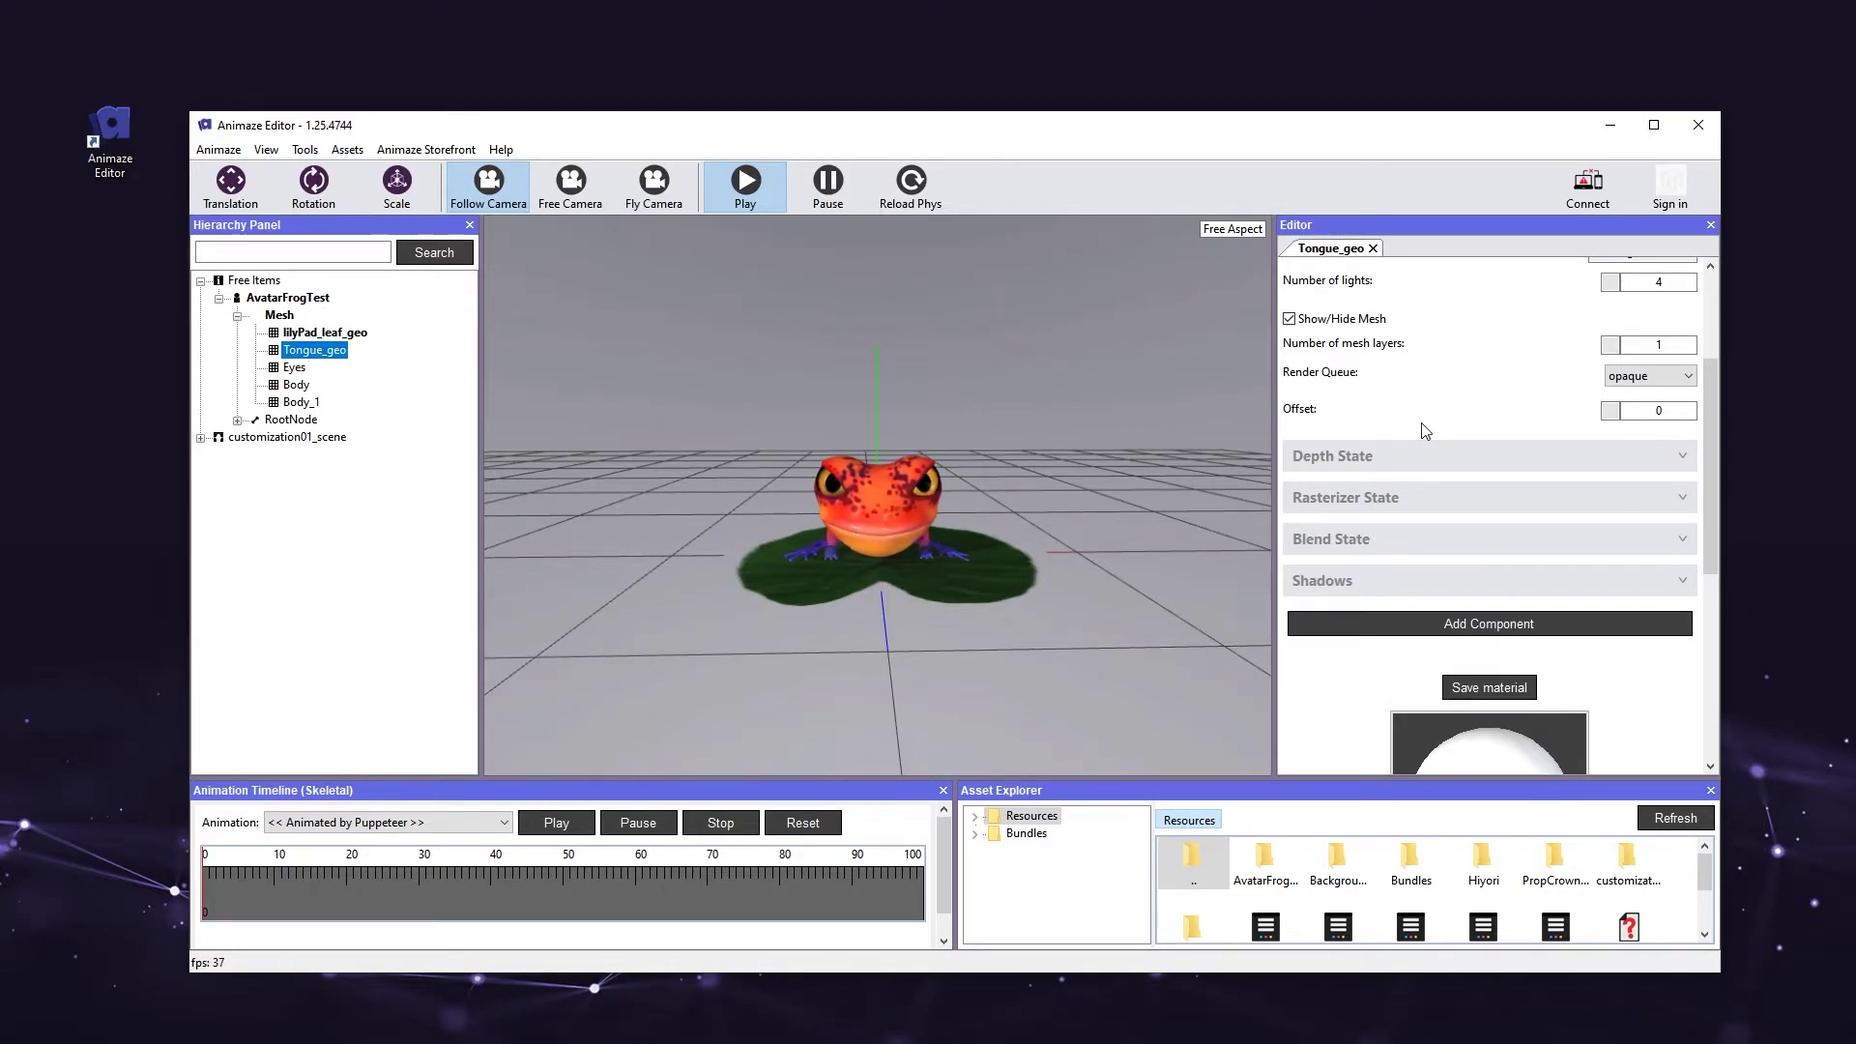
click(1566, 626)
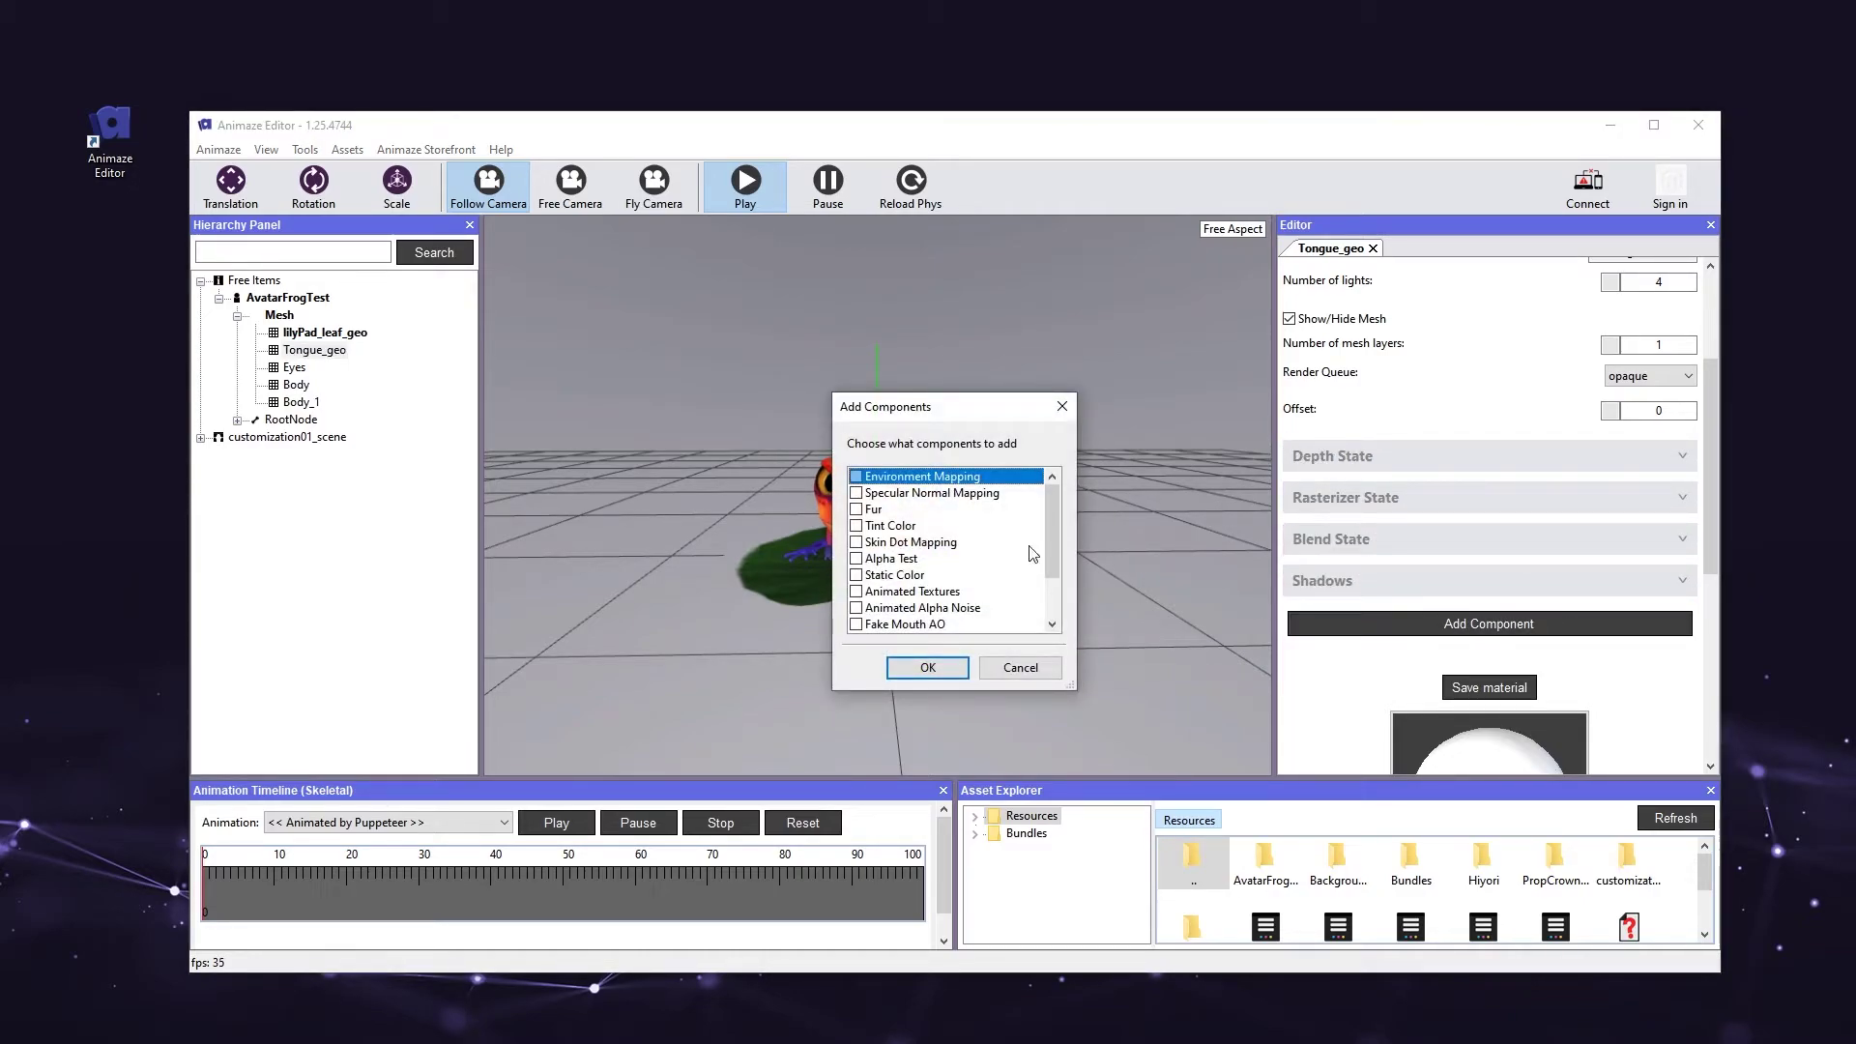
scroll(869, 597, down, 2)
click(856, 557)
click(923, 674)
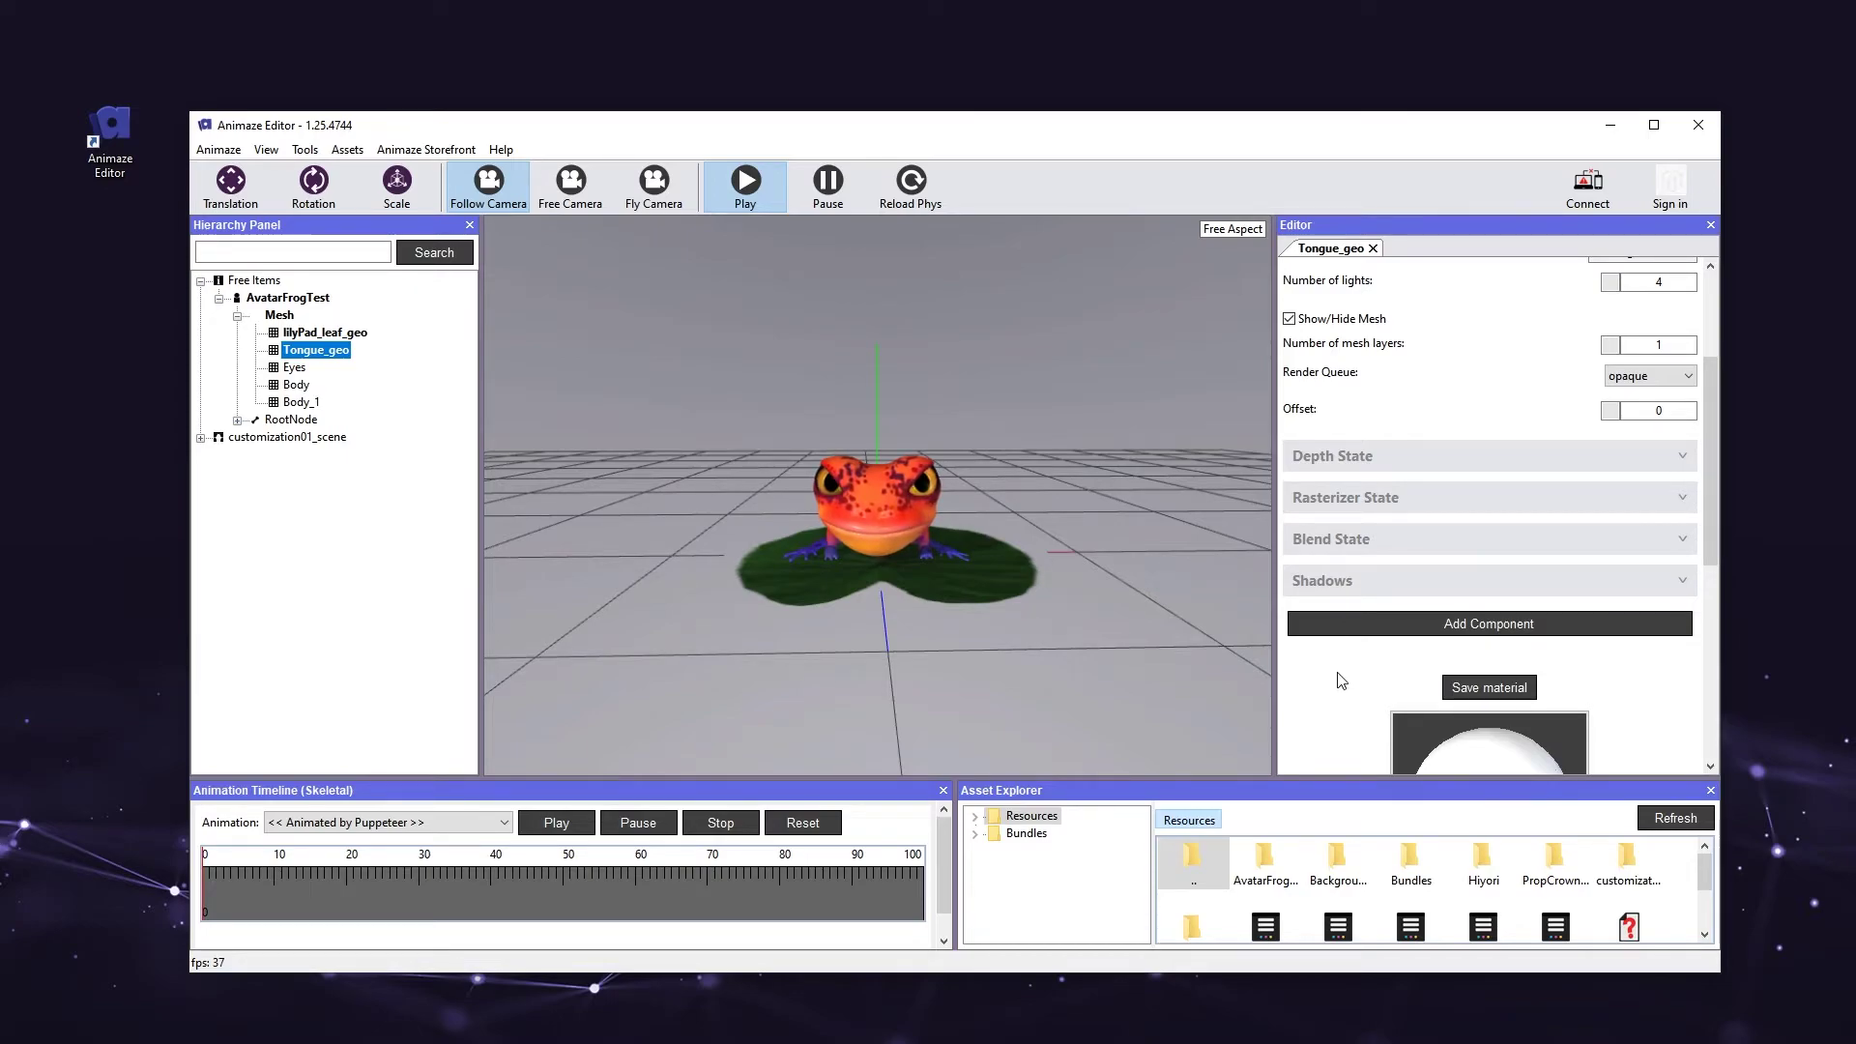
Set the Fake Mouth AO diffuse texture to AvatarFrogTest_Tongue_B.tga
scroll(1344, 687, down, 10)
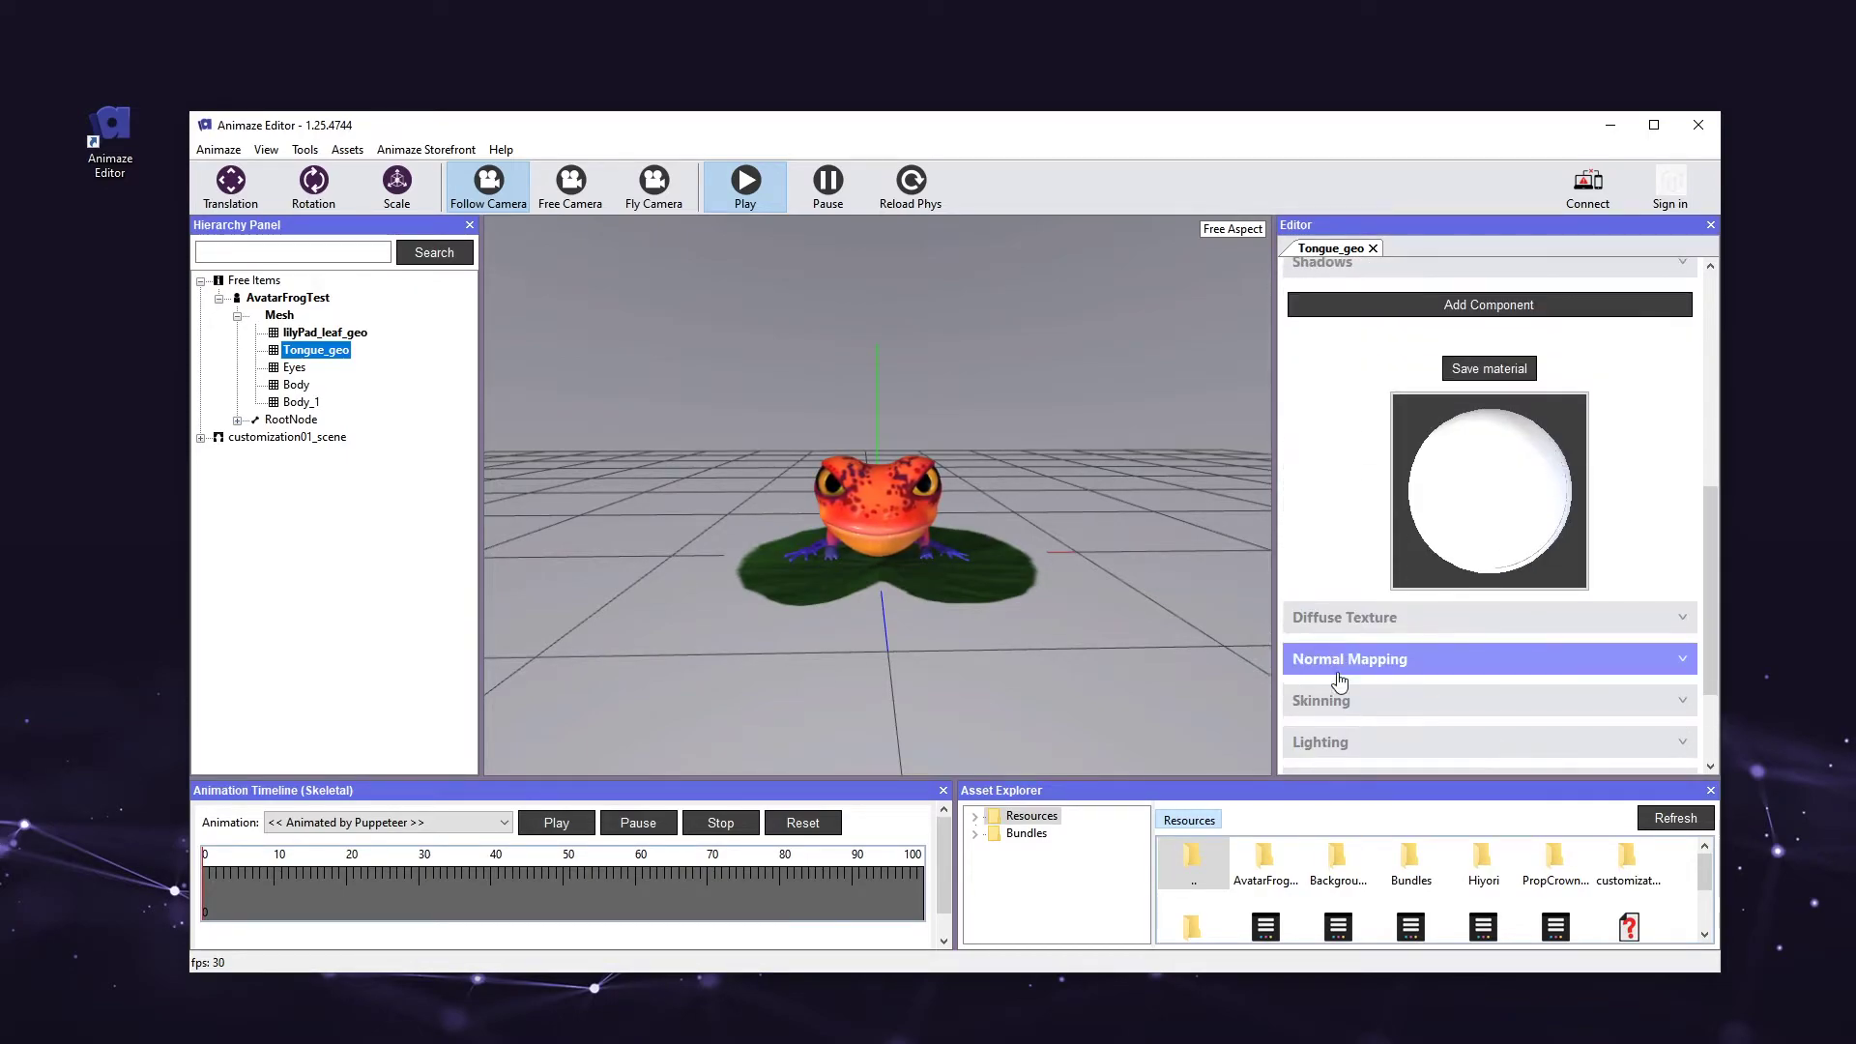
click(1345, 718)
scroll(1345, 713, down, 3)
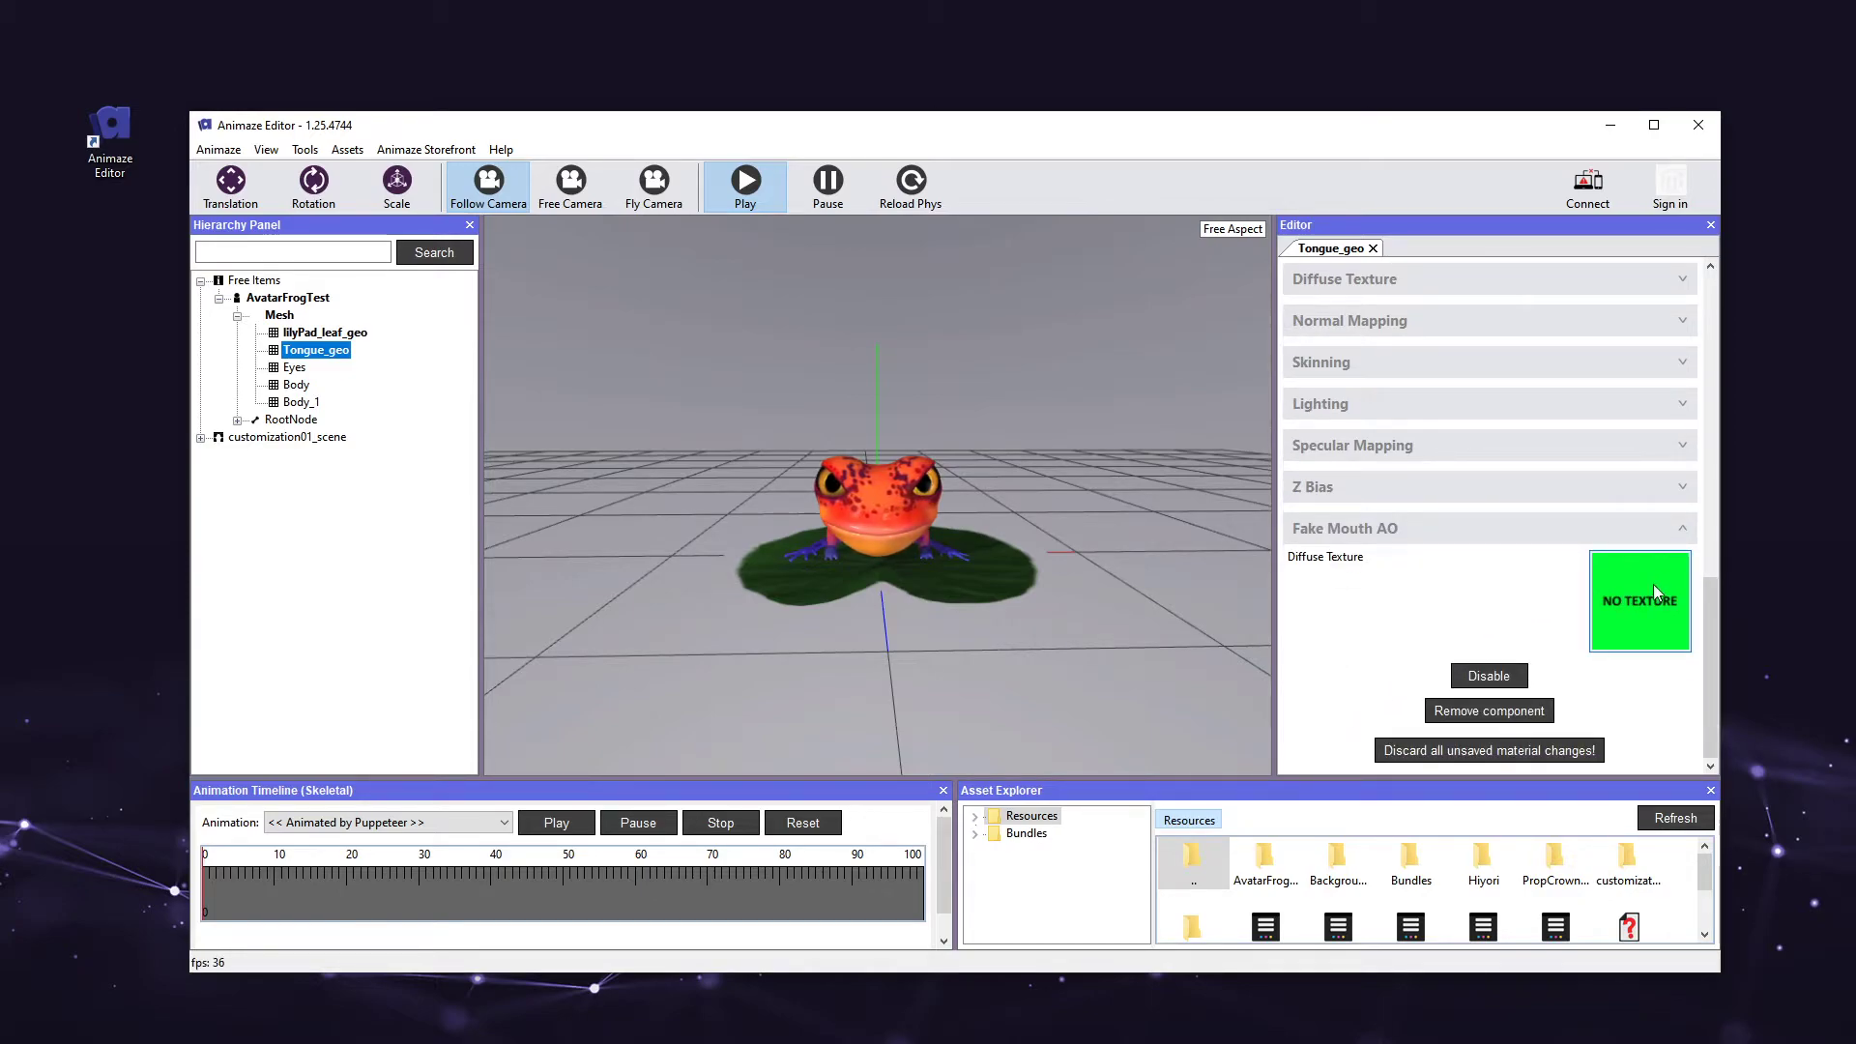
click(1661, 577)
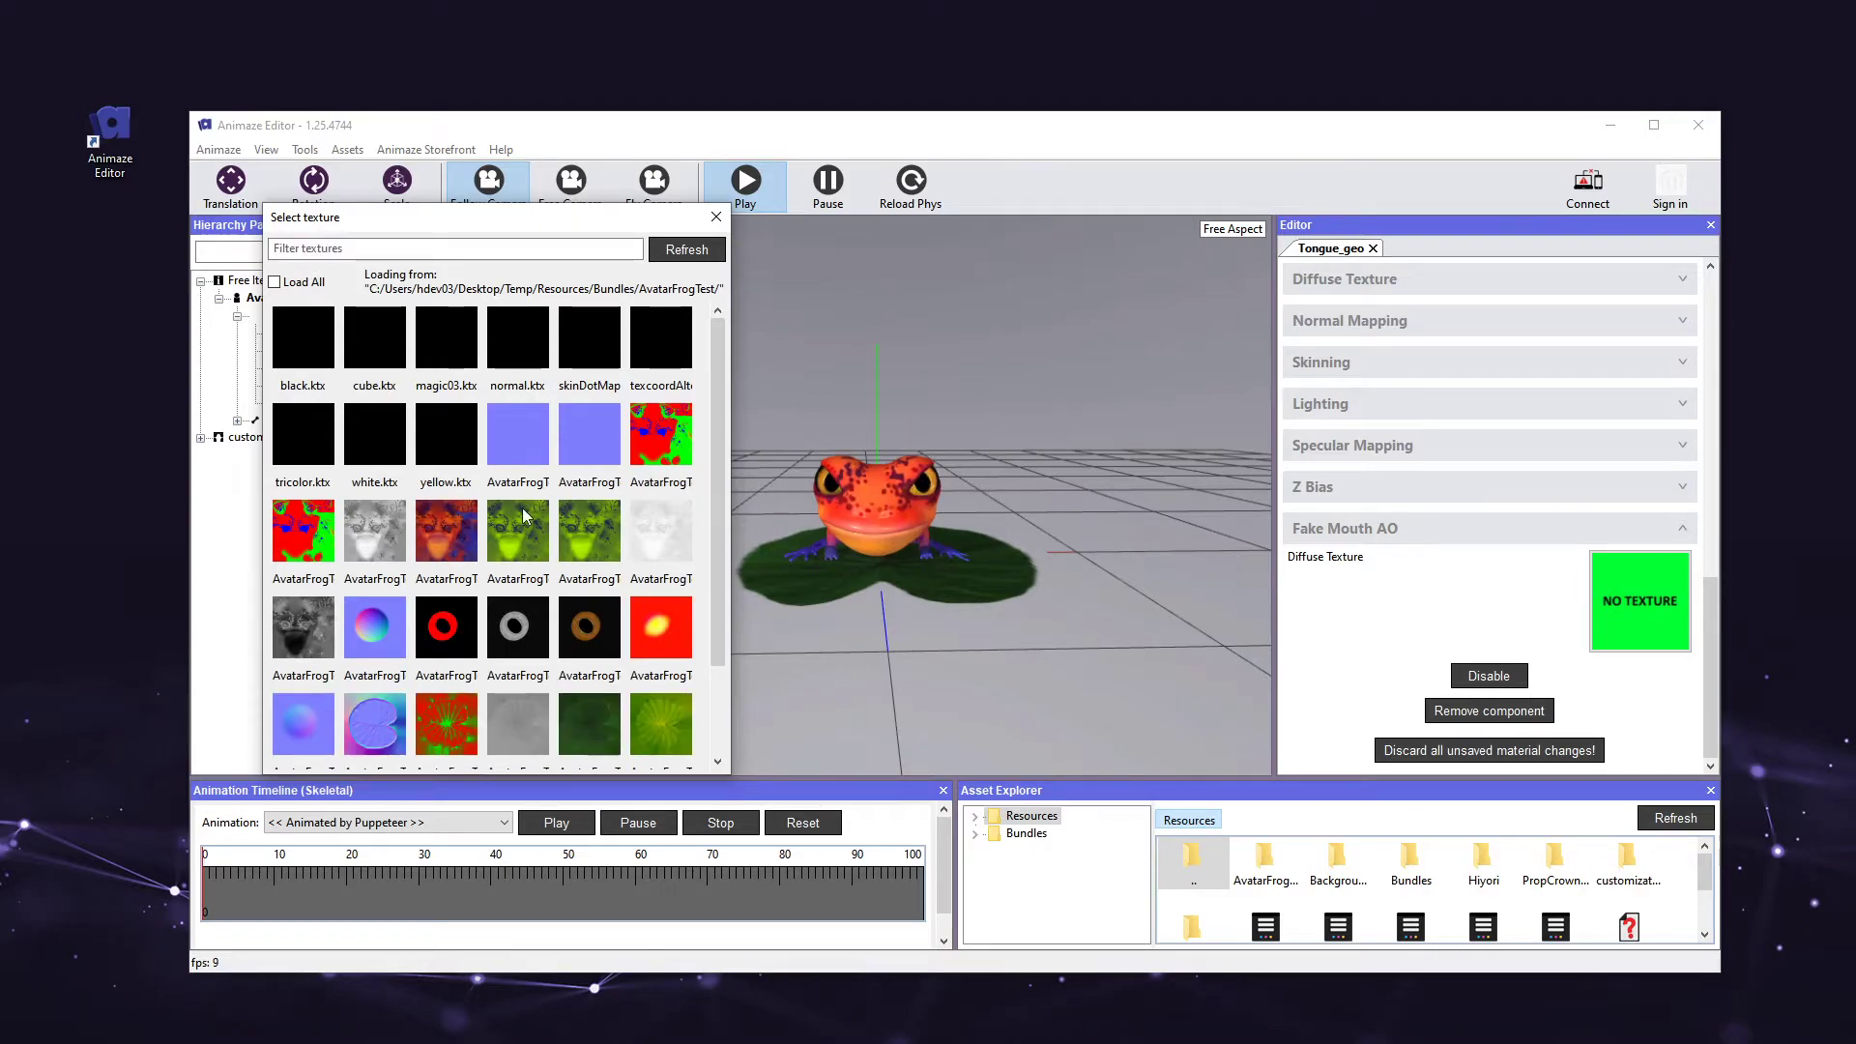
scroll(520, 516, down, 1)
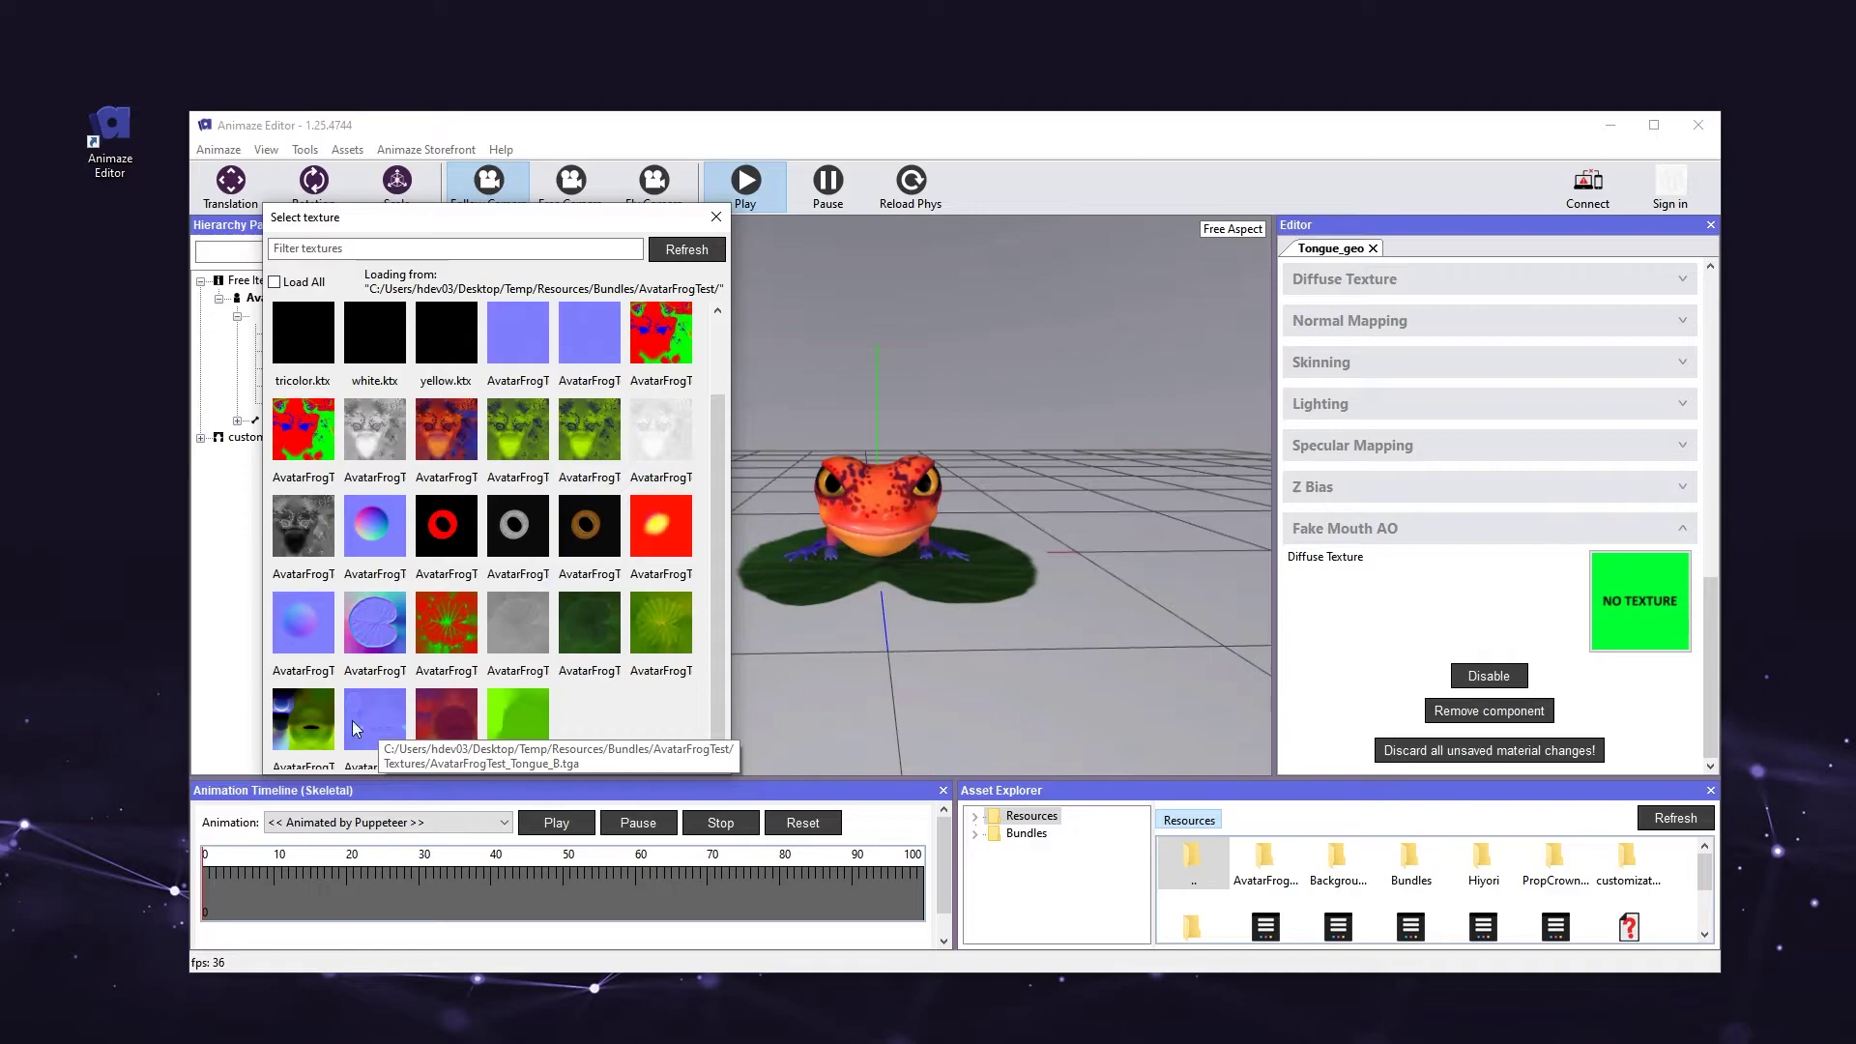
click(312, 721)
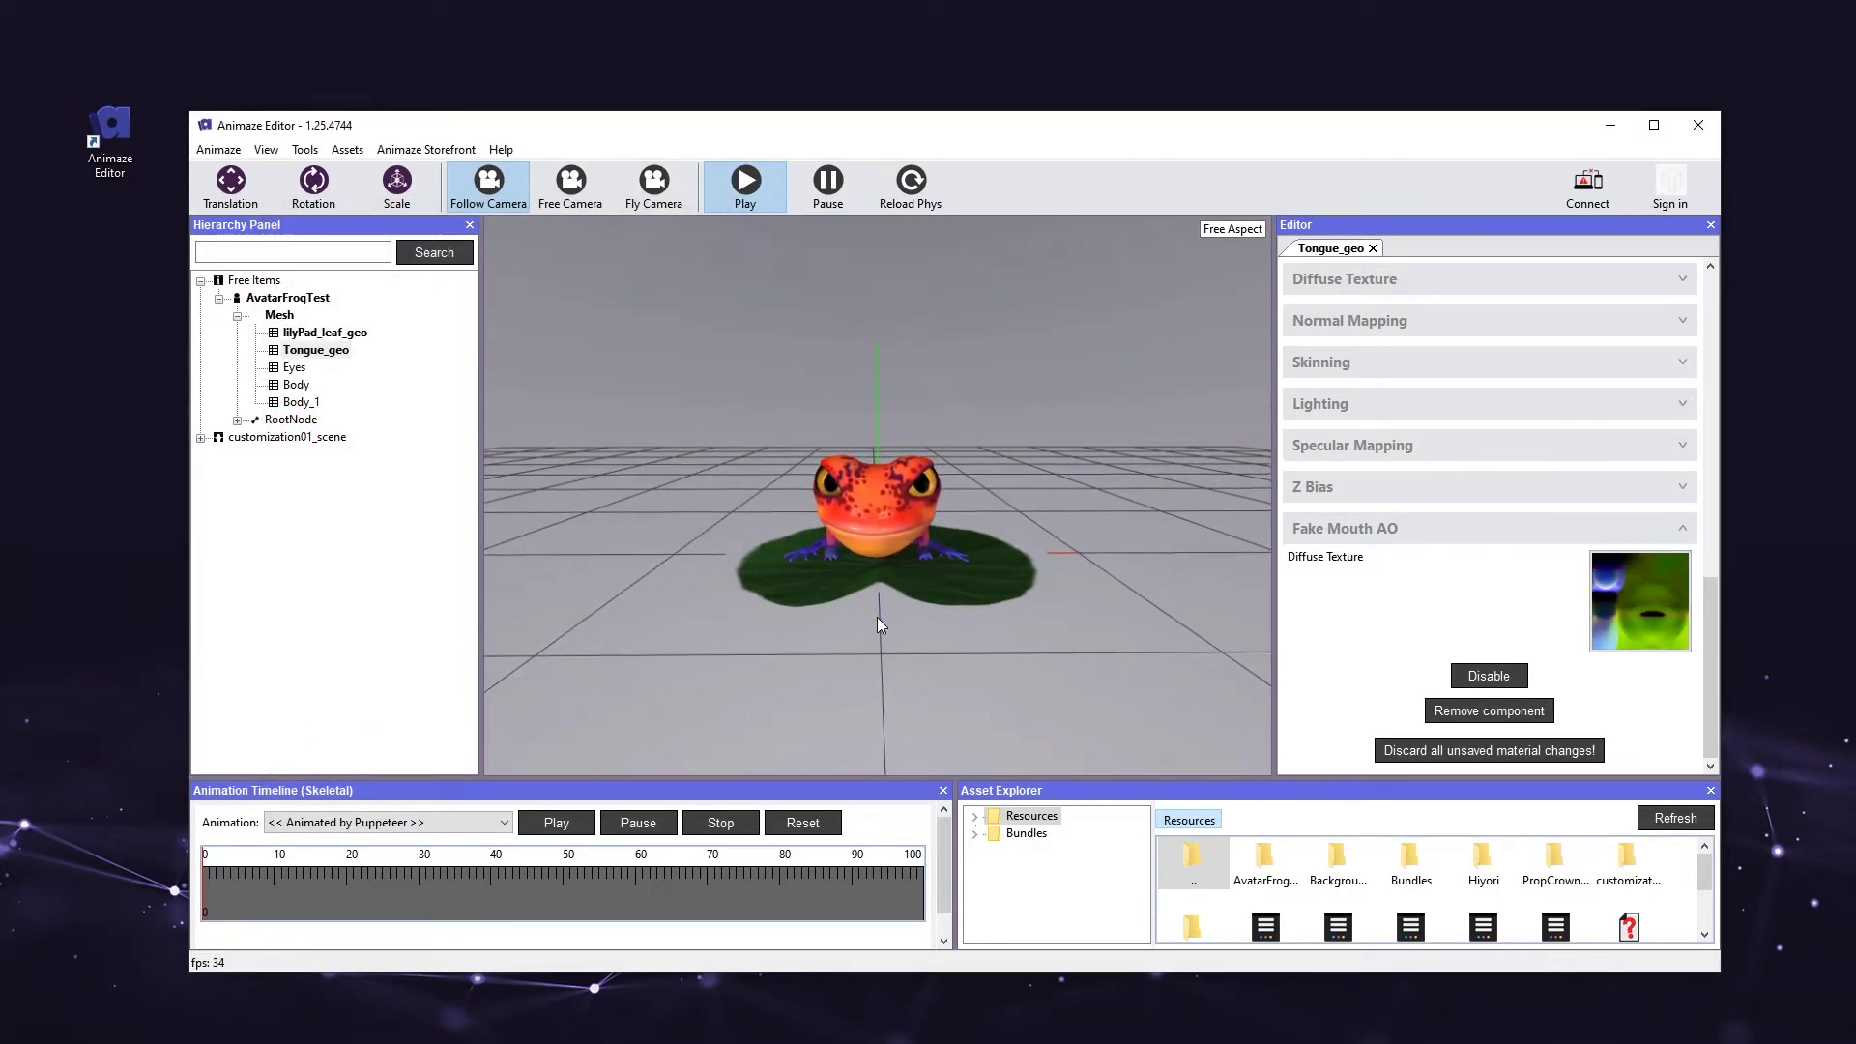
Add a Specular Normal Mapping component to the Eyes material
click(293, 369)
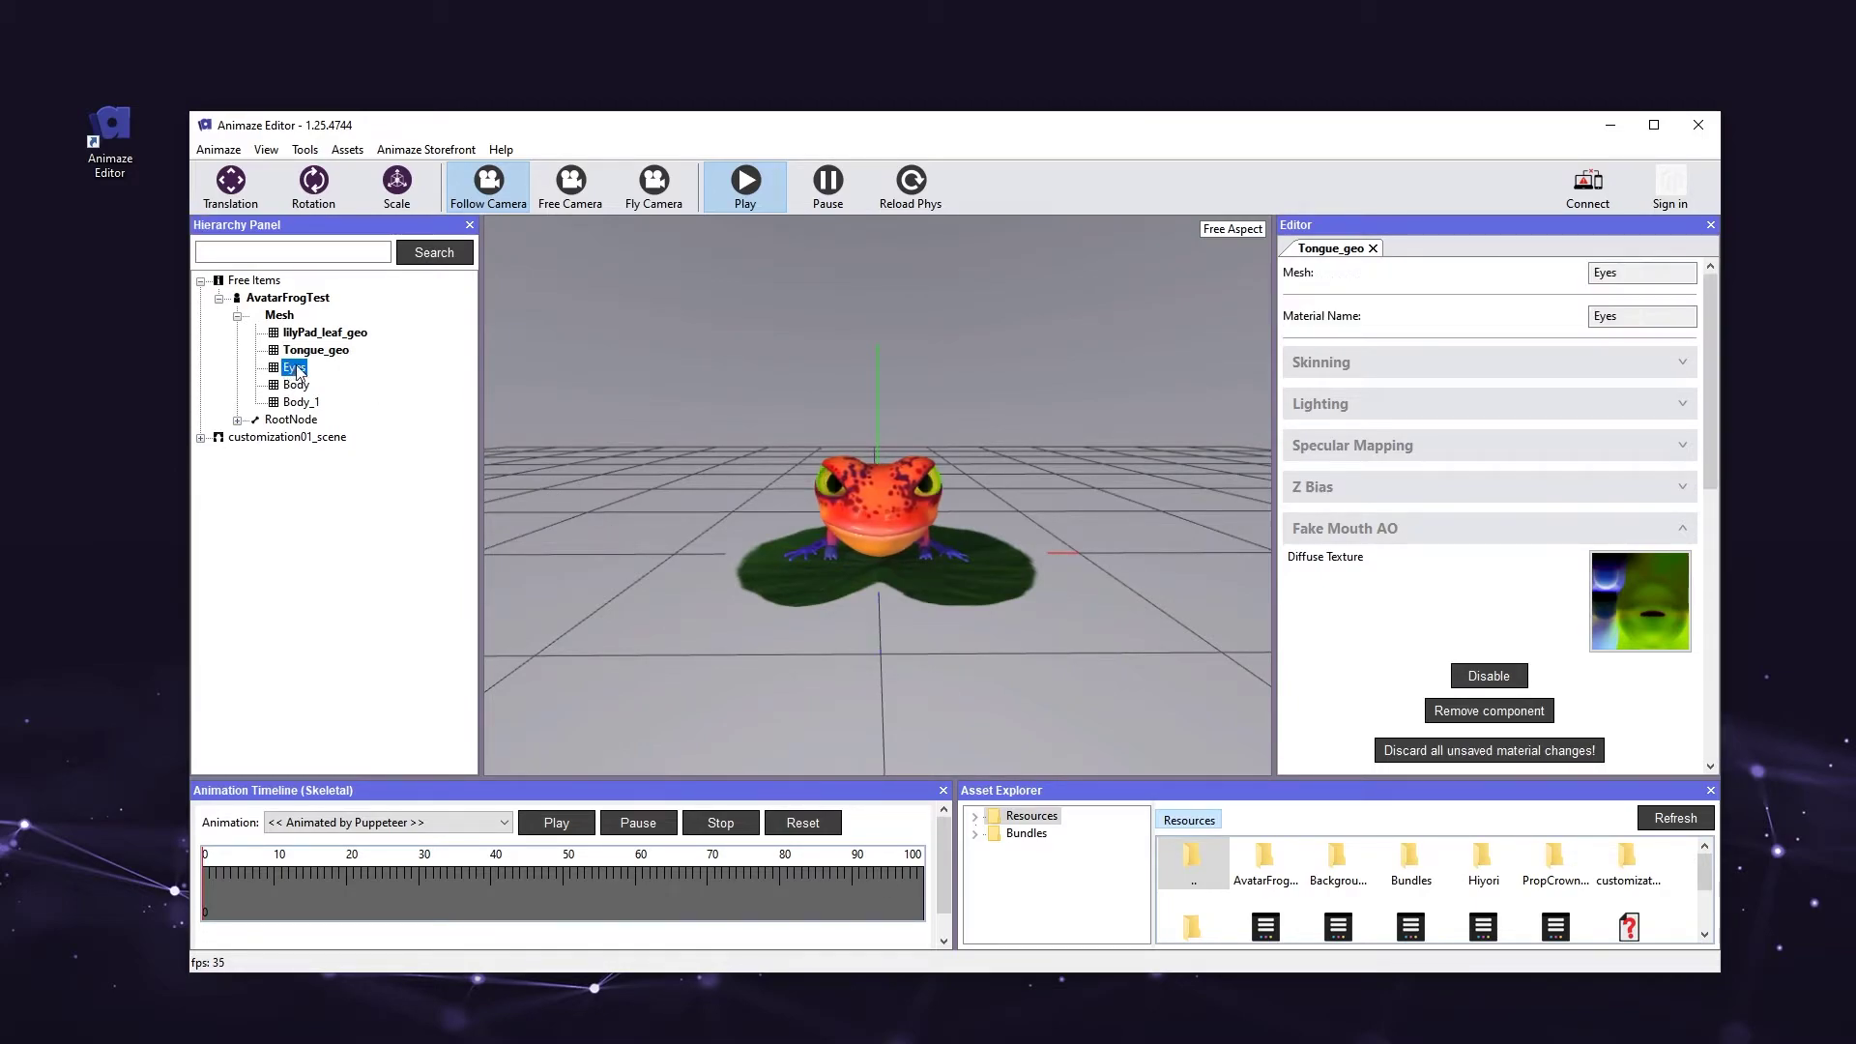
scroll(1535, 505, down, 5)
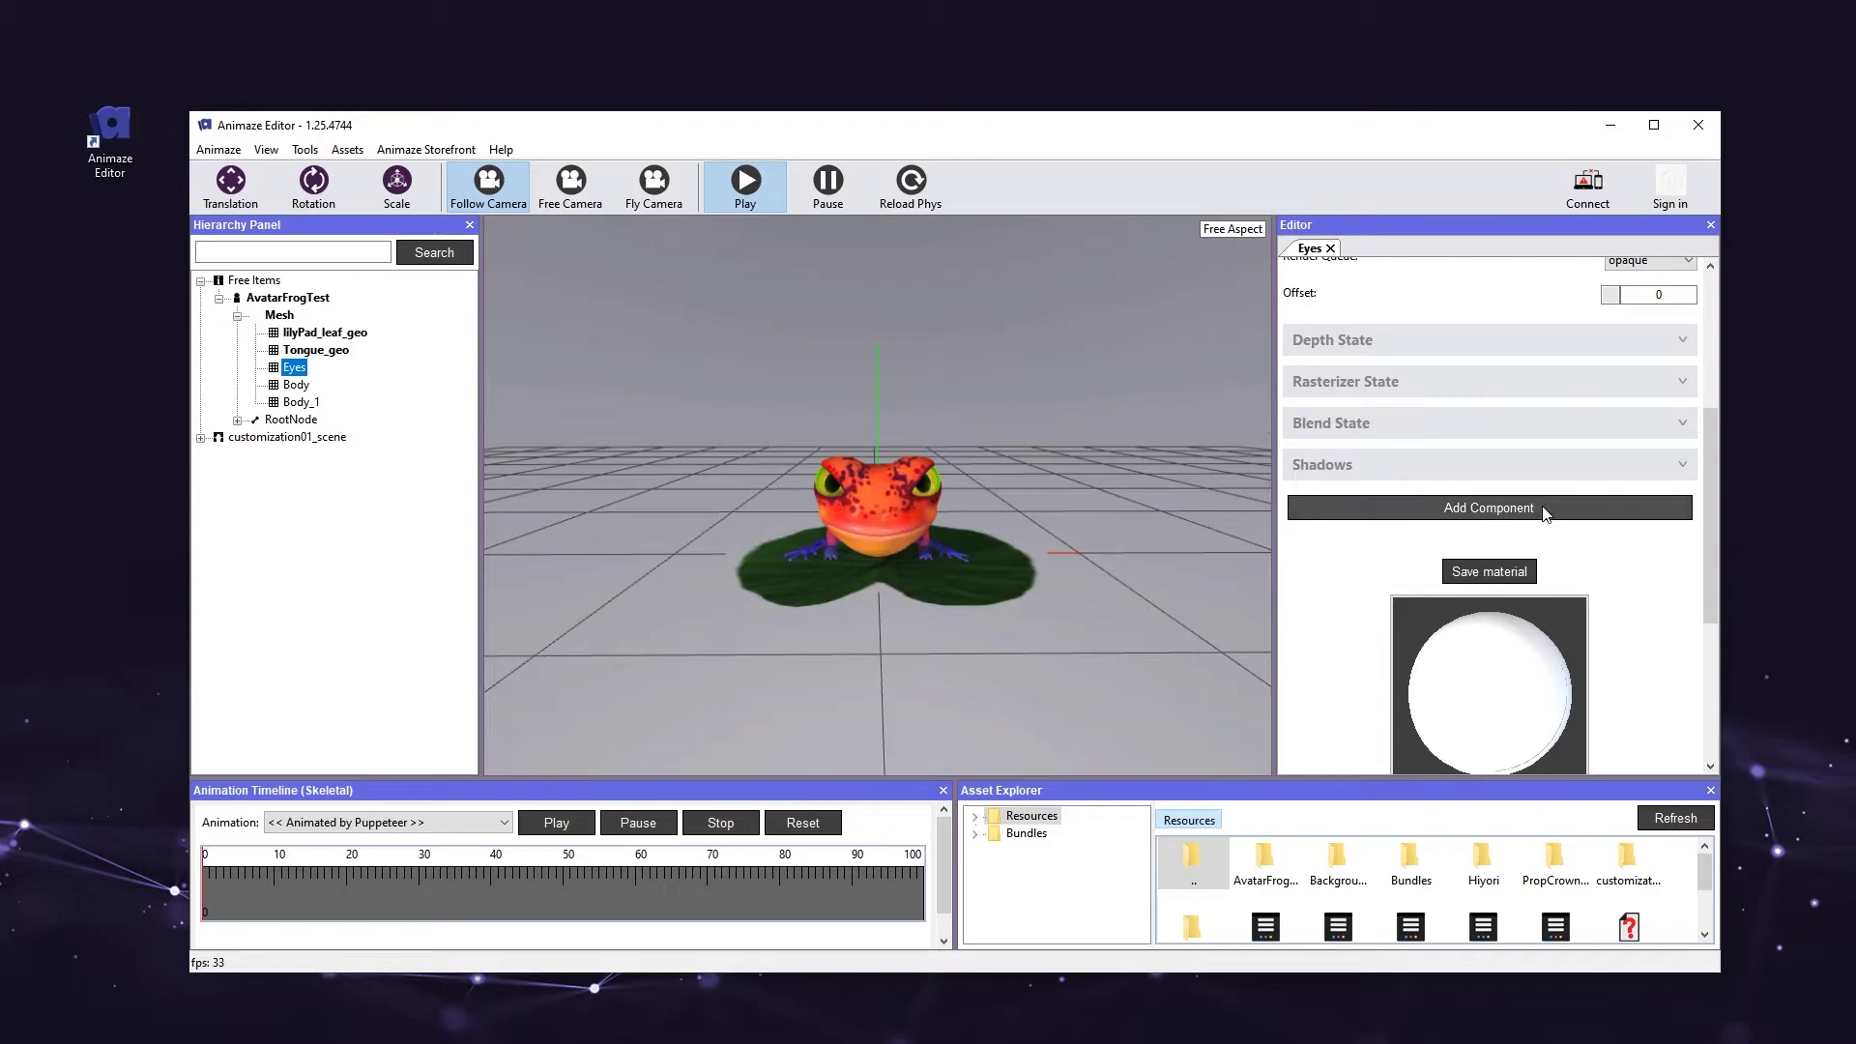
click(1597, 517)
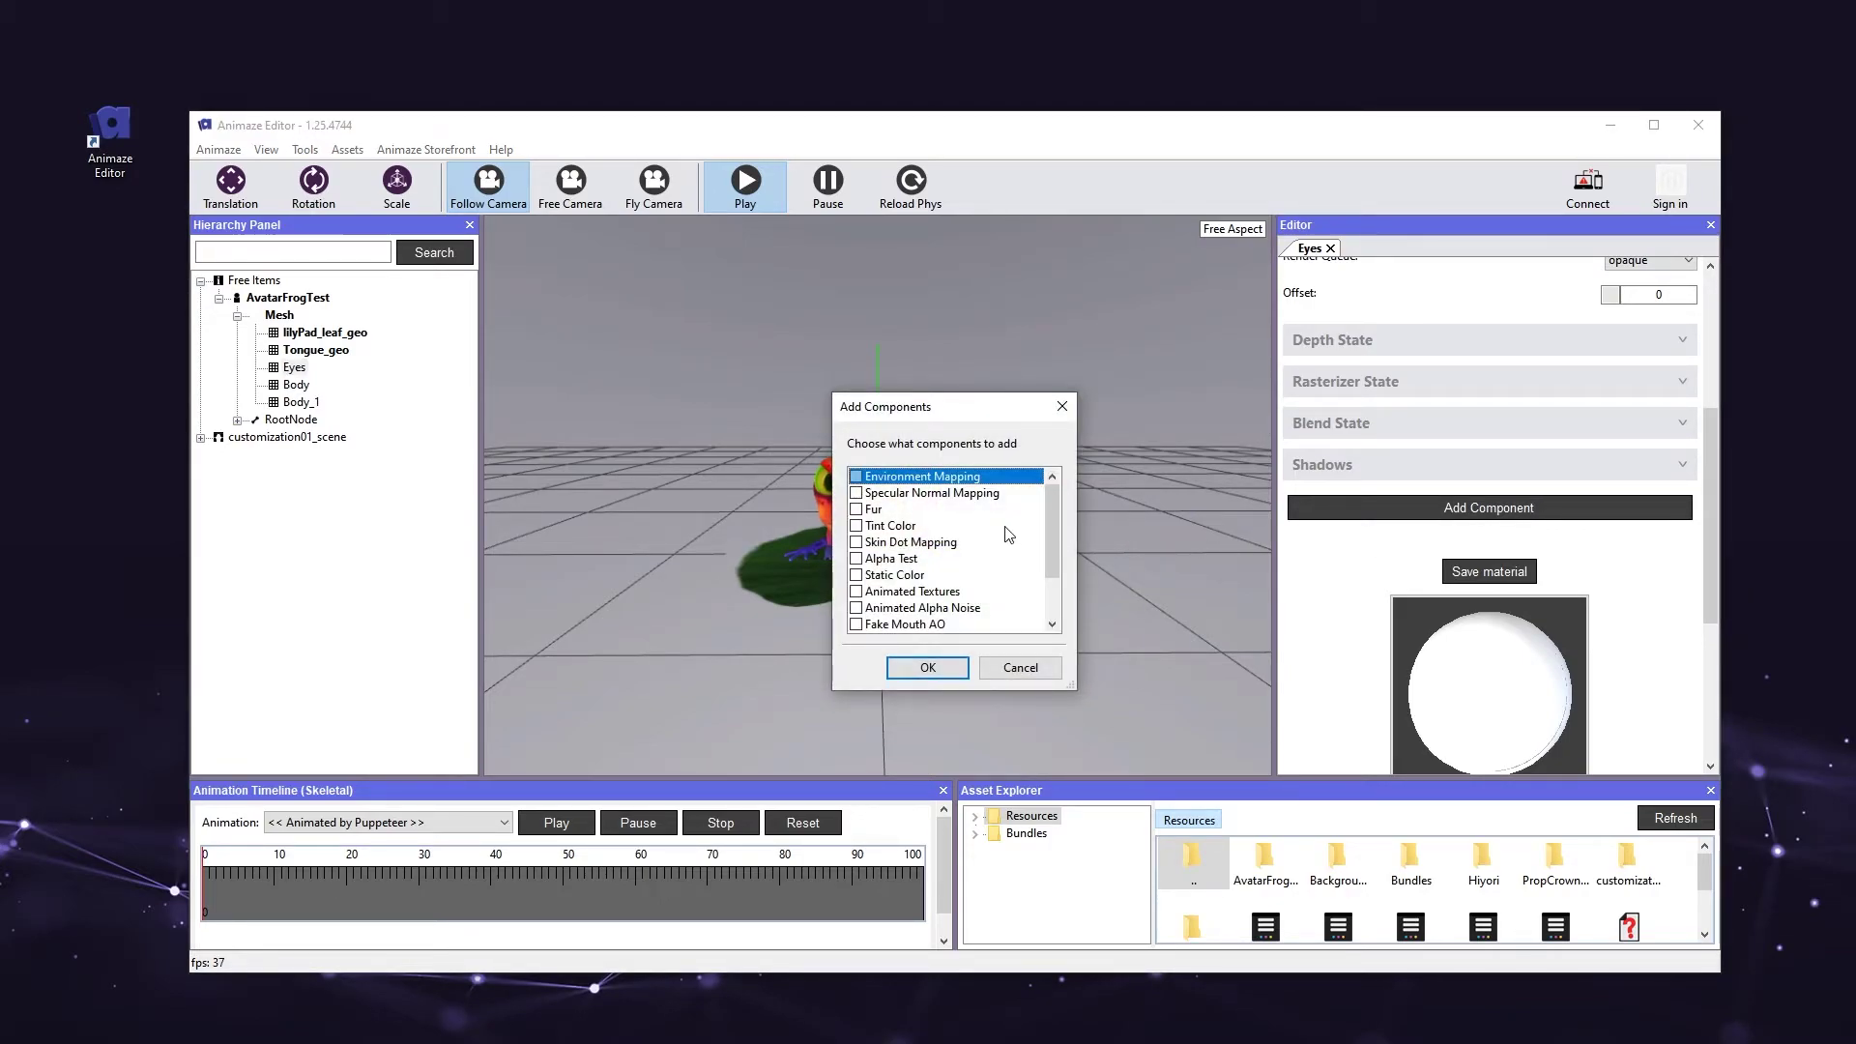
drag(923, 408, 1127, 404)
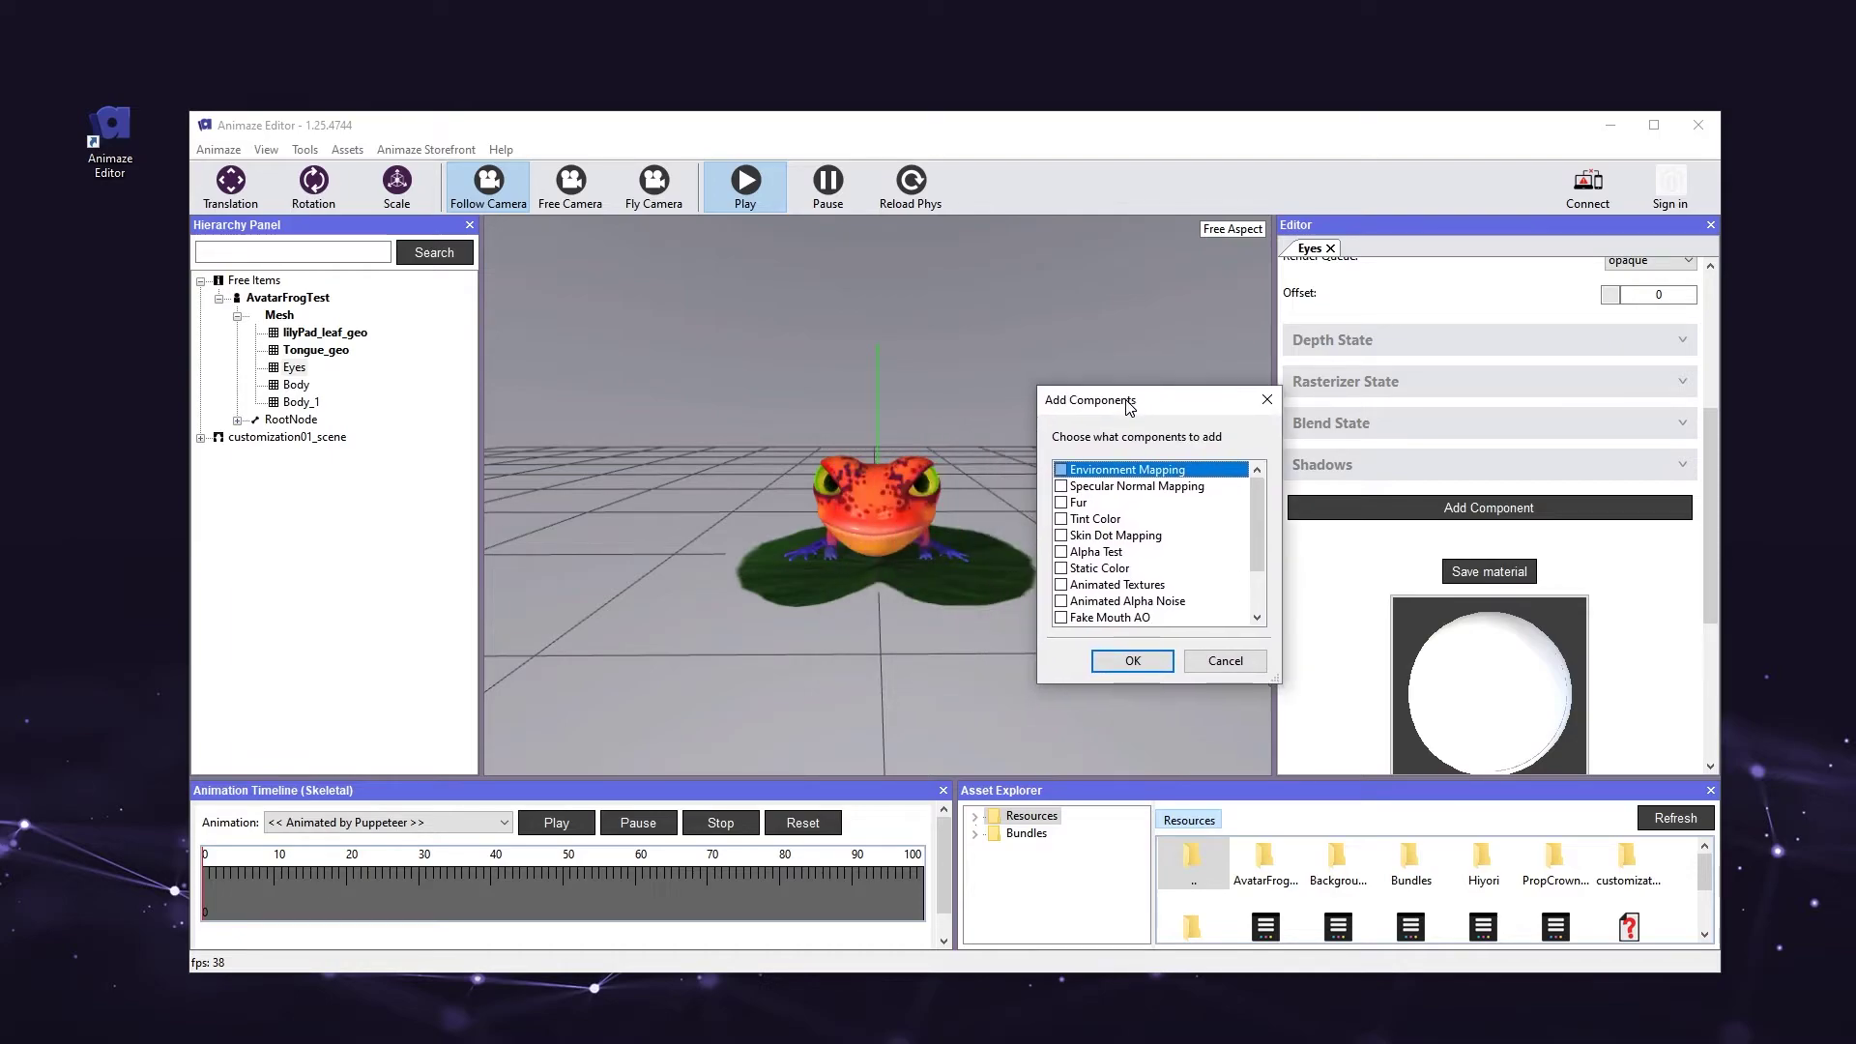
click(1061, 487)
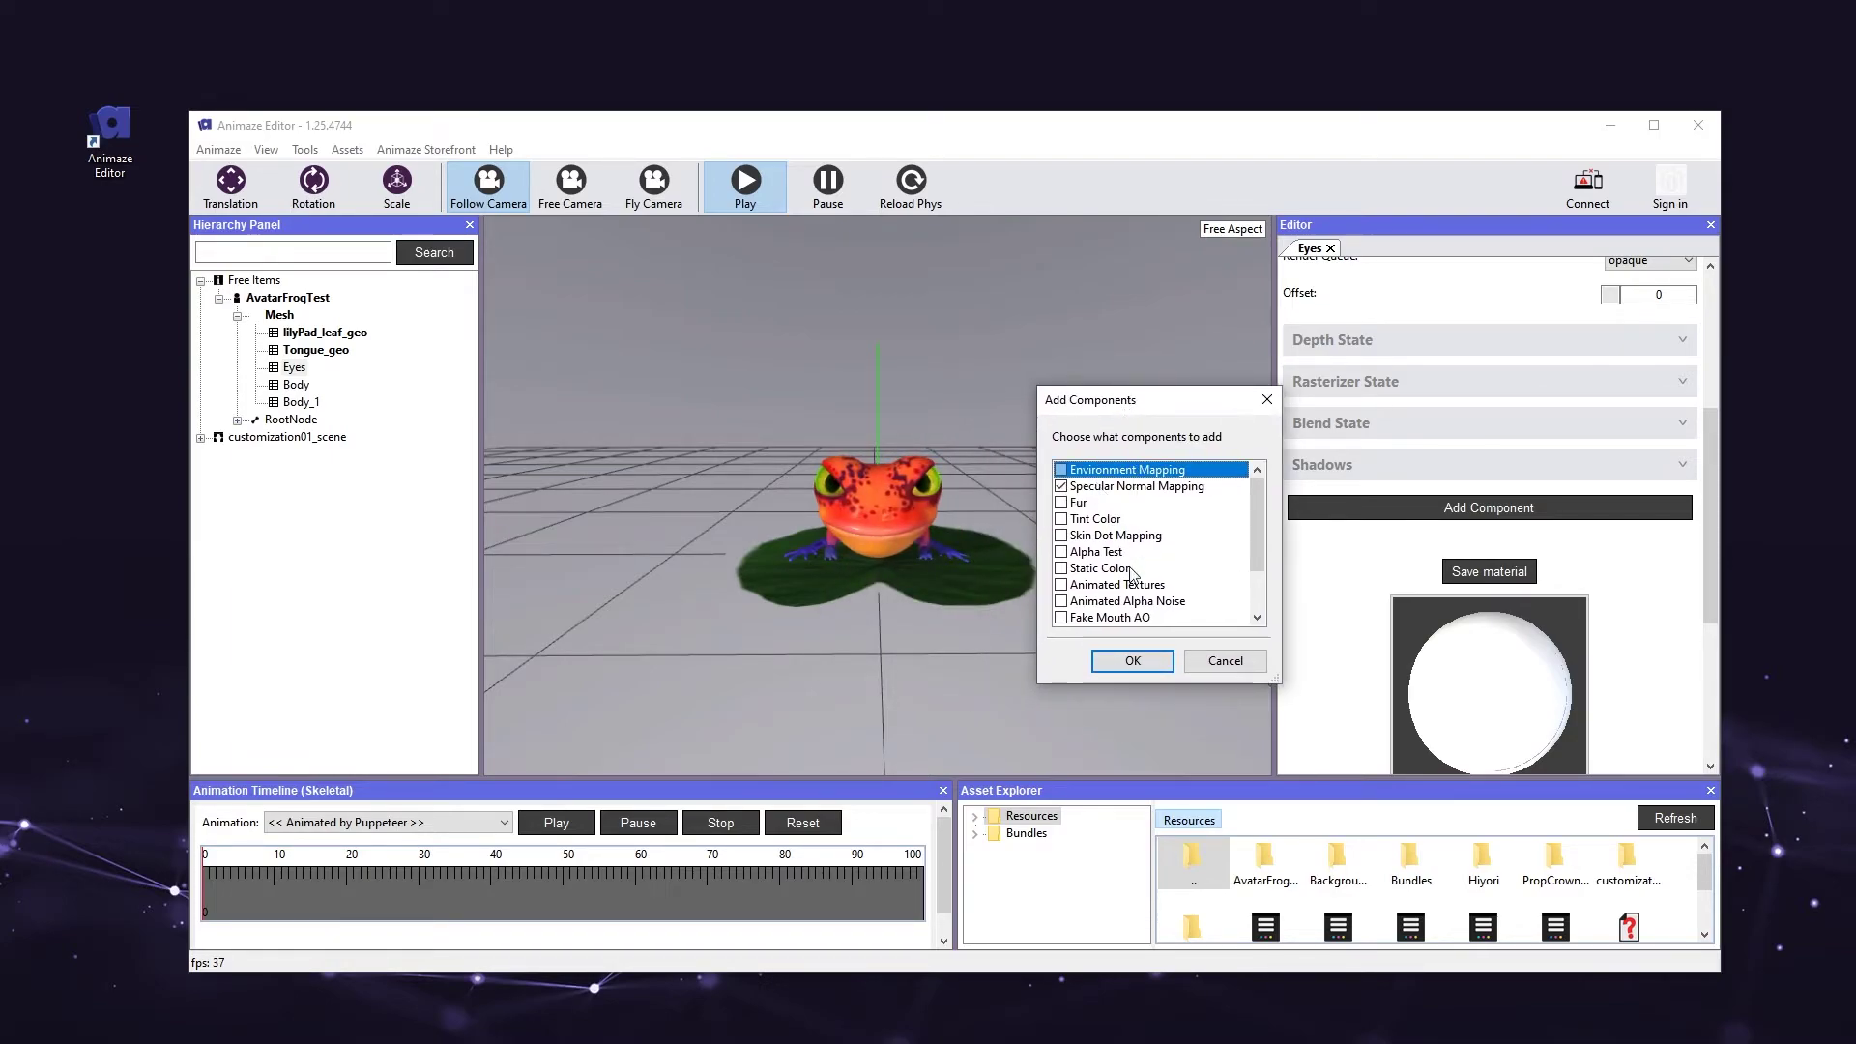
click(1132, 661)
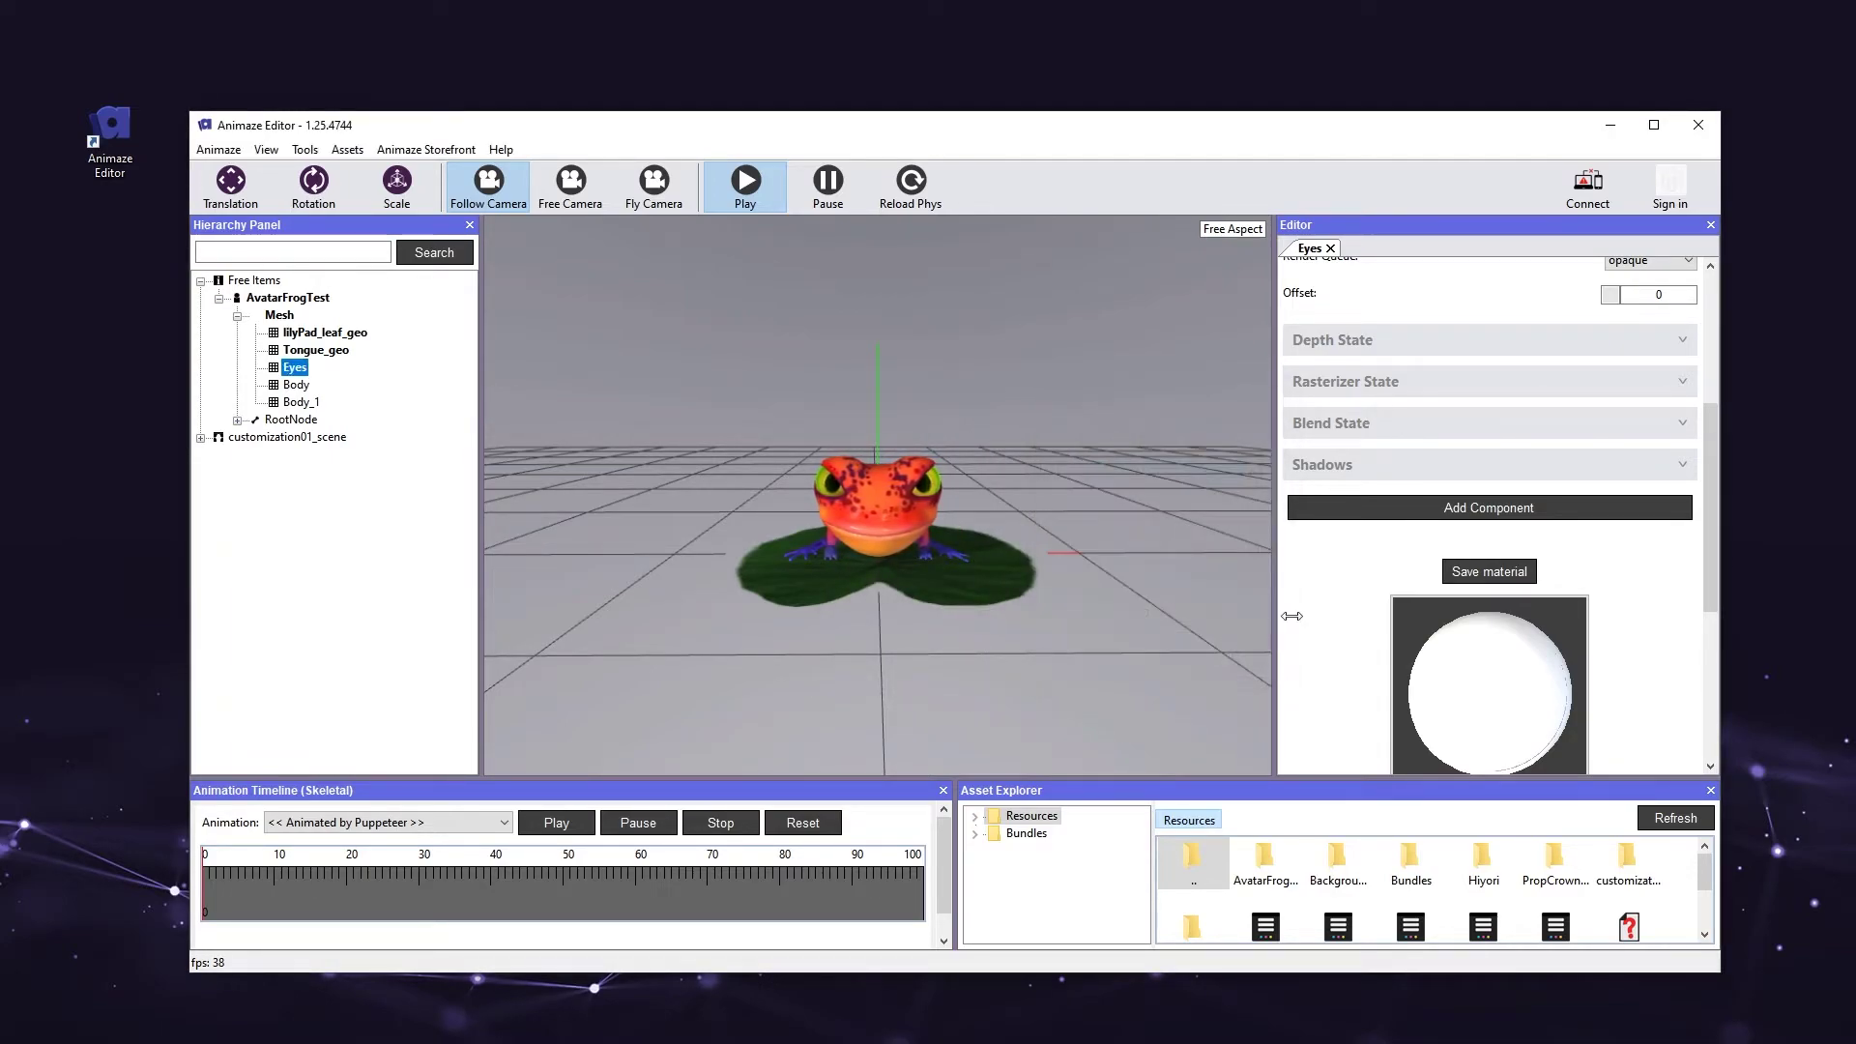
Assign the purple sphere normal map as the Specular Normal Mapping texture
scroll(1300, 618, down, 5)
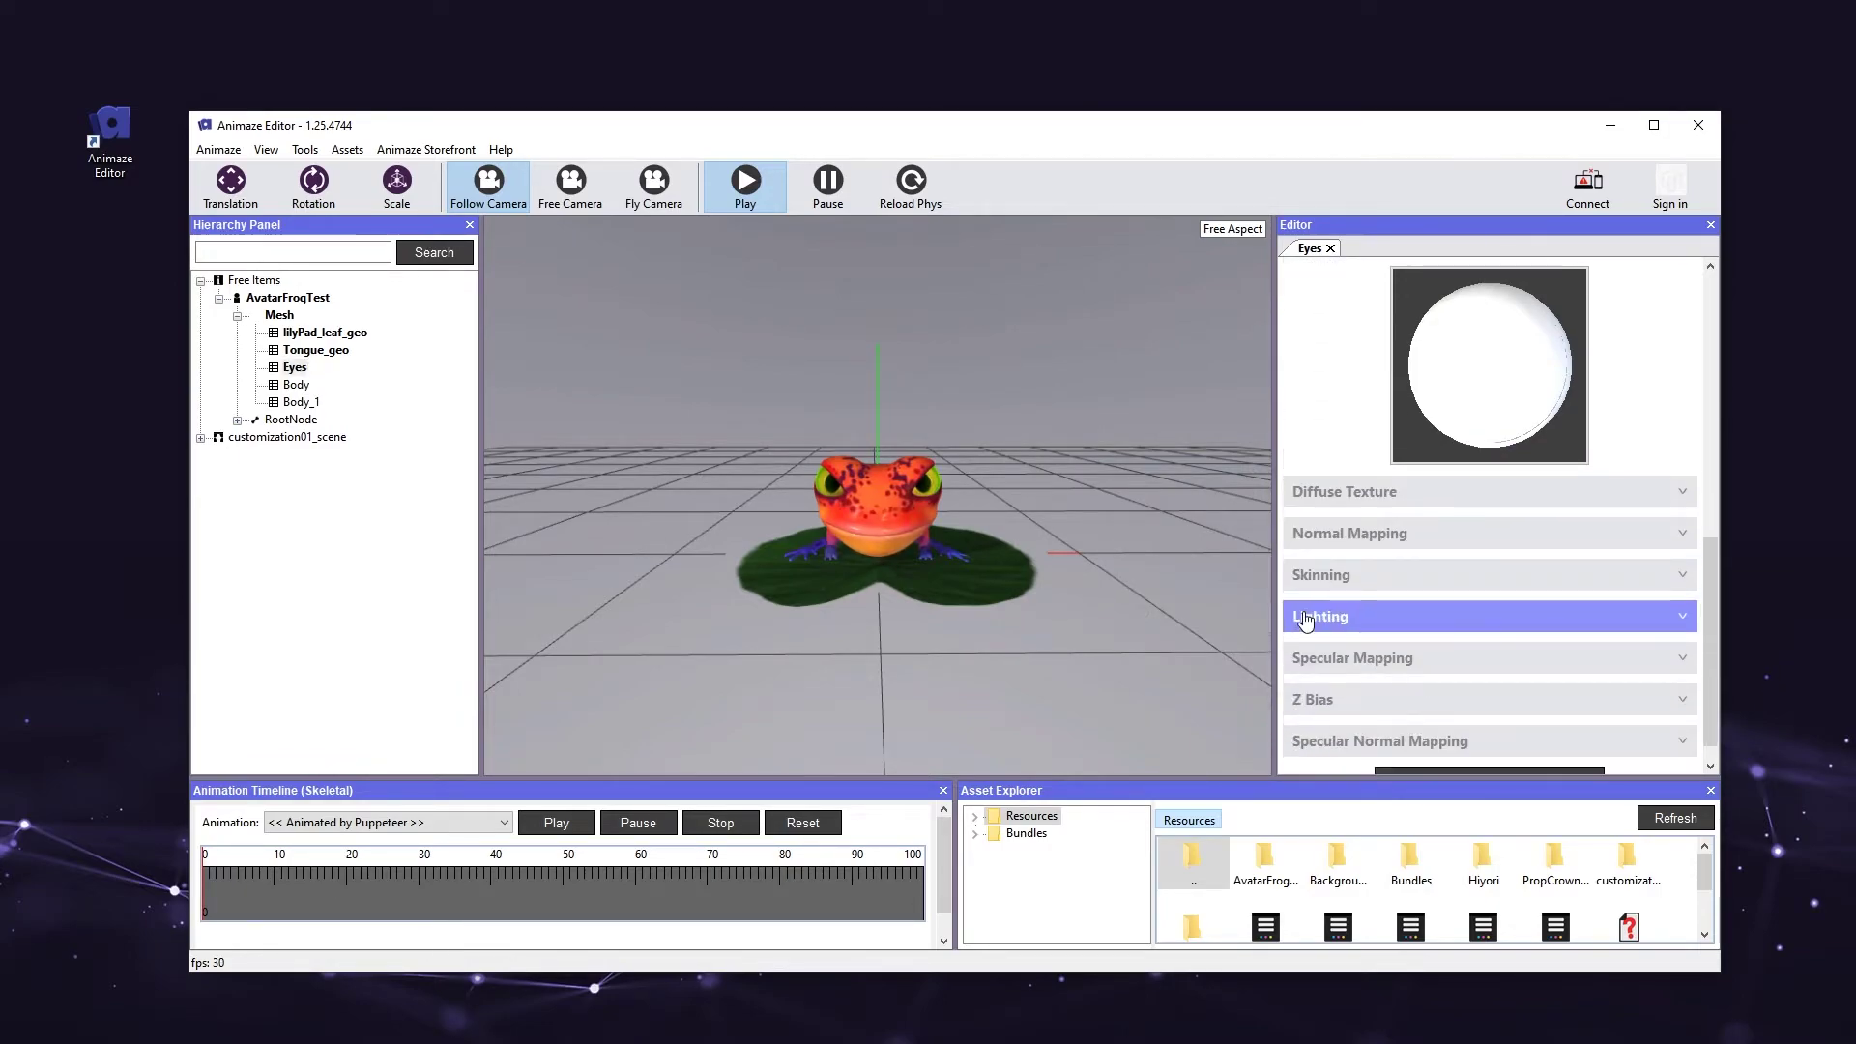
scroll(1305, 619, down, 1)
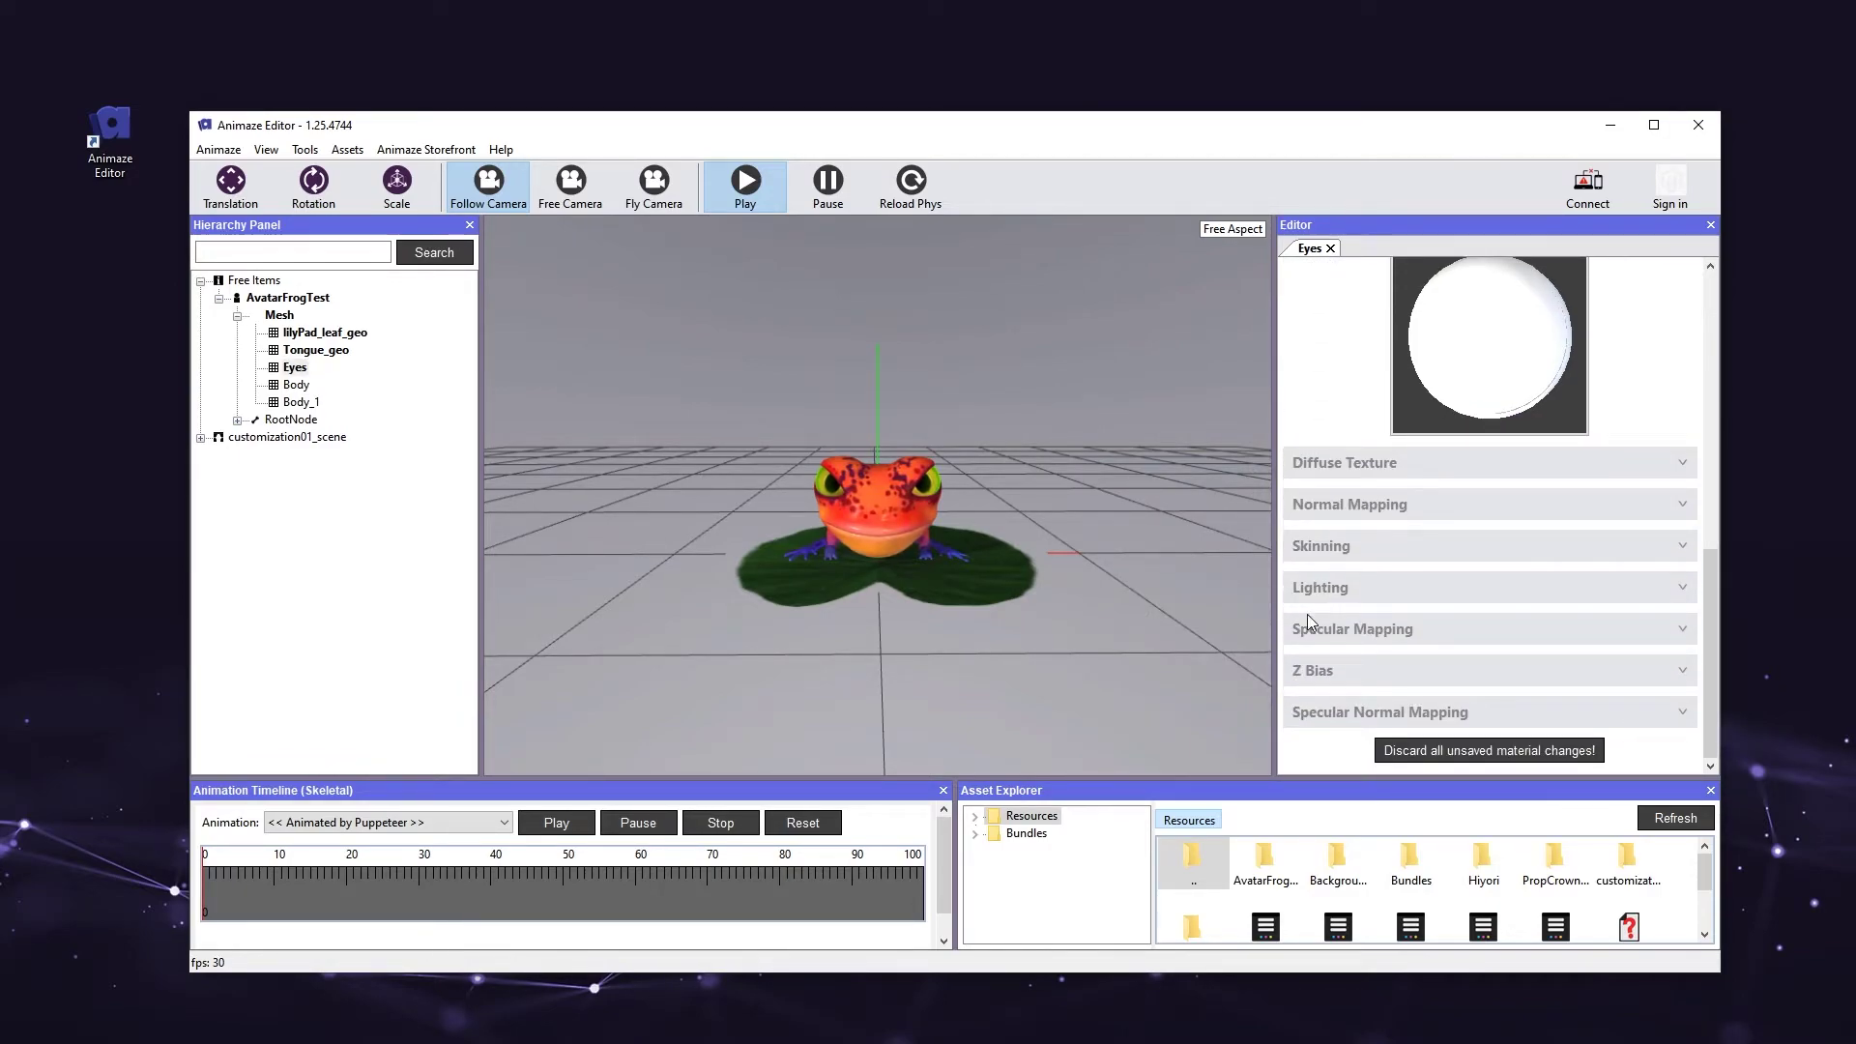
click(1582, 715)
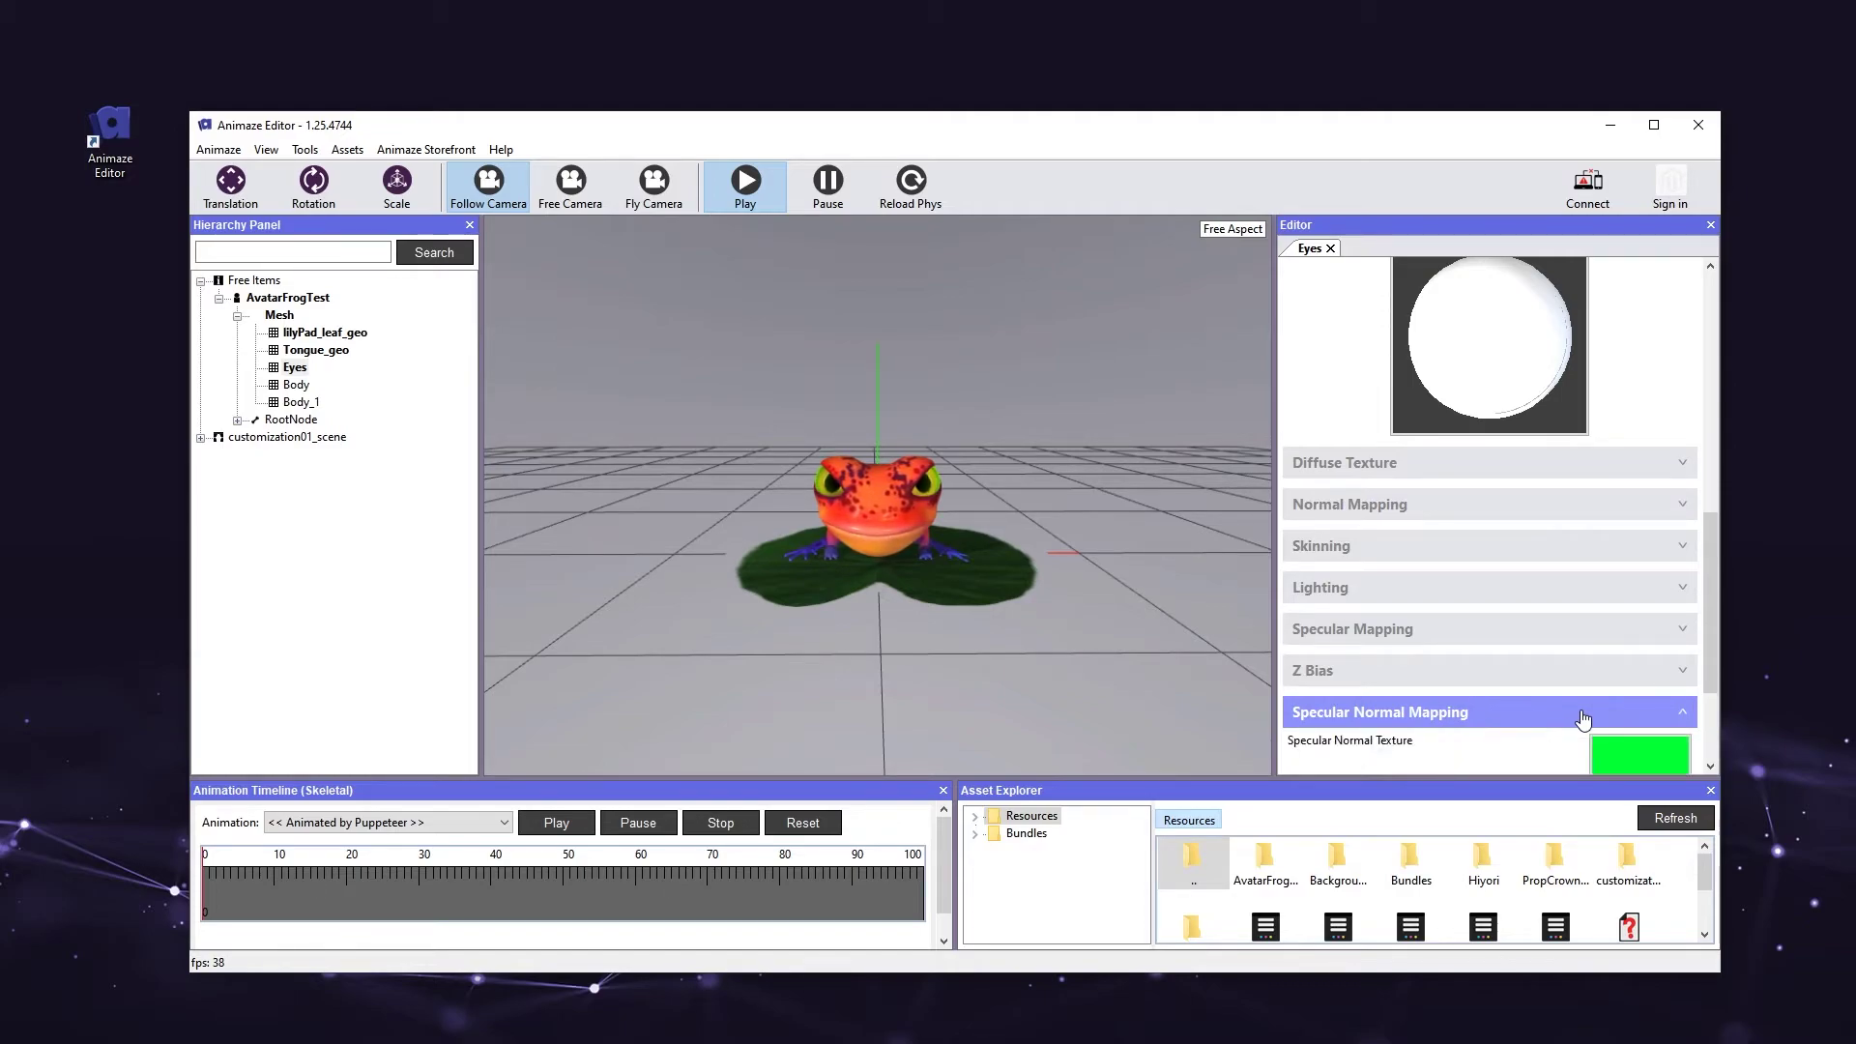
scroll(1585, 718, down, 3)
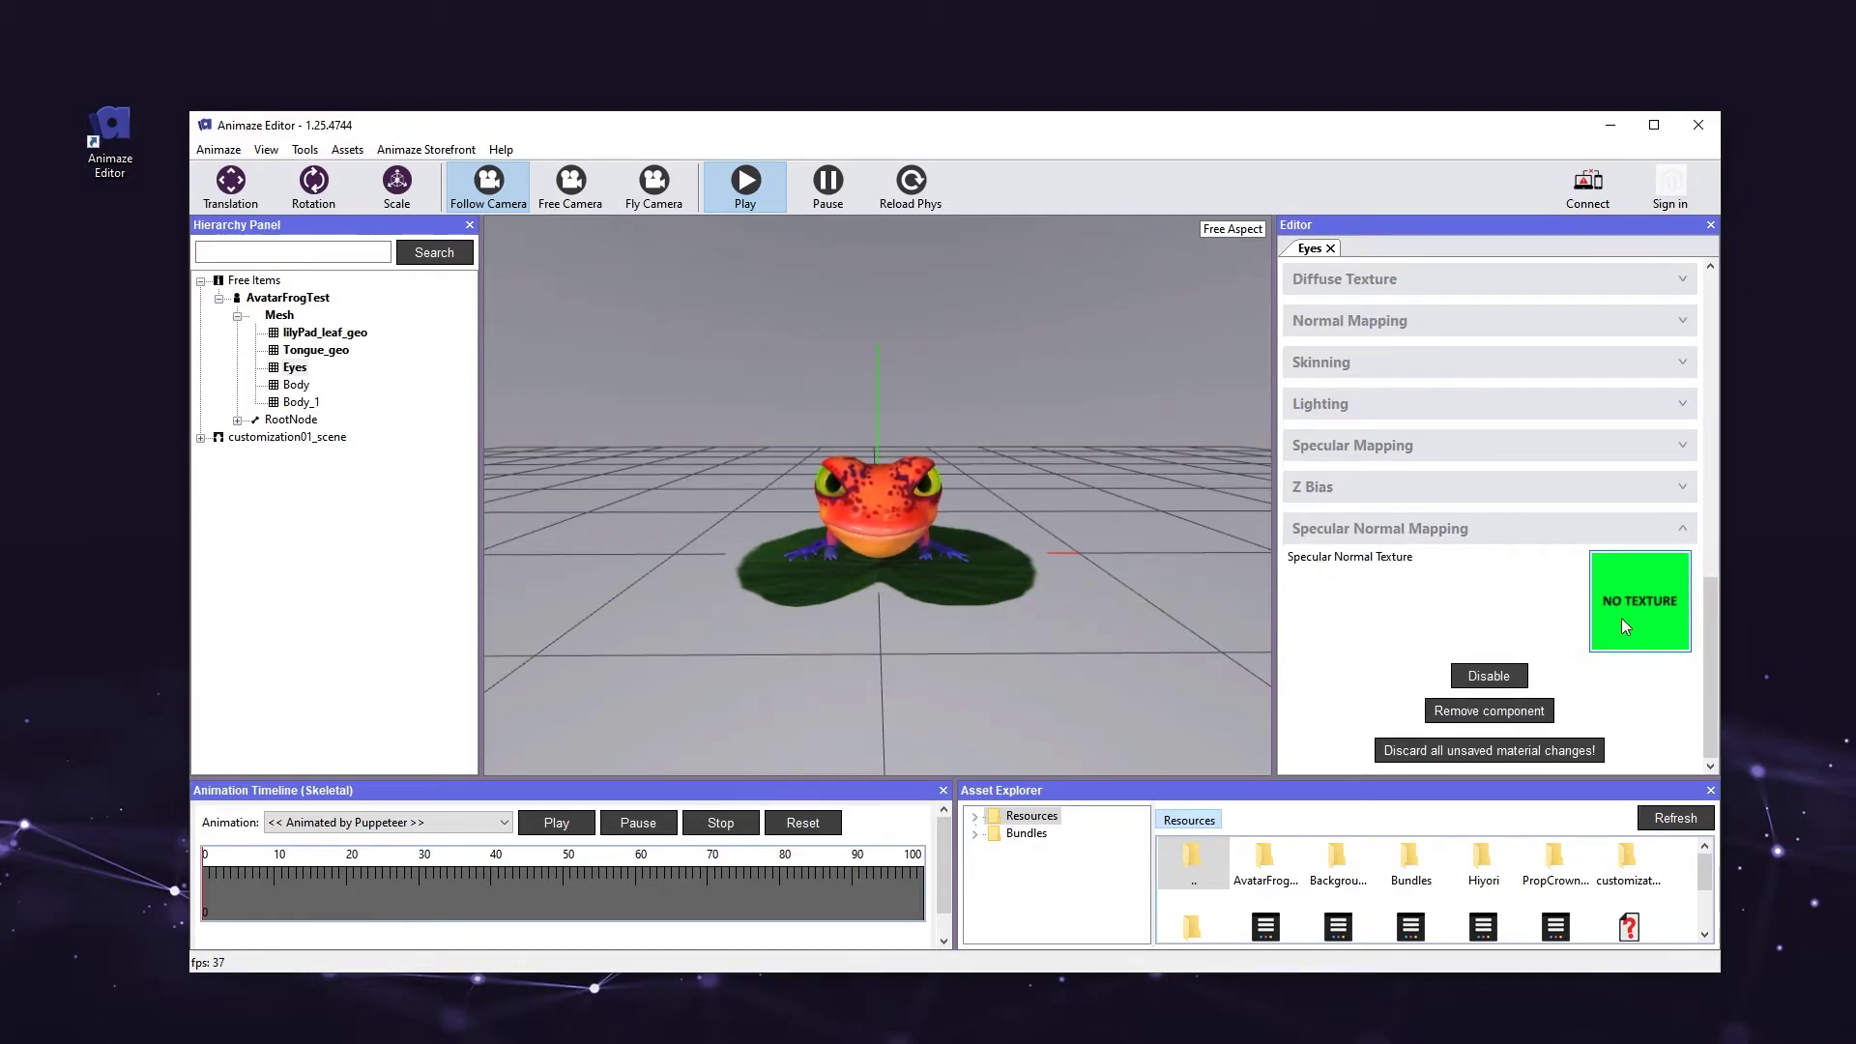
click(1621, 618)
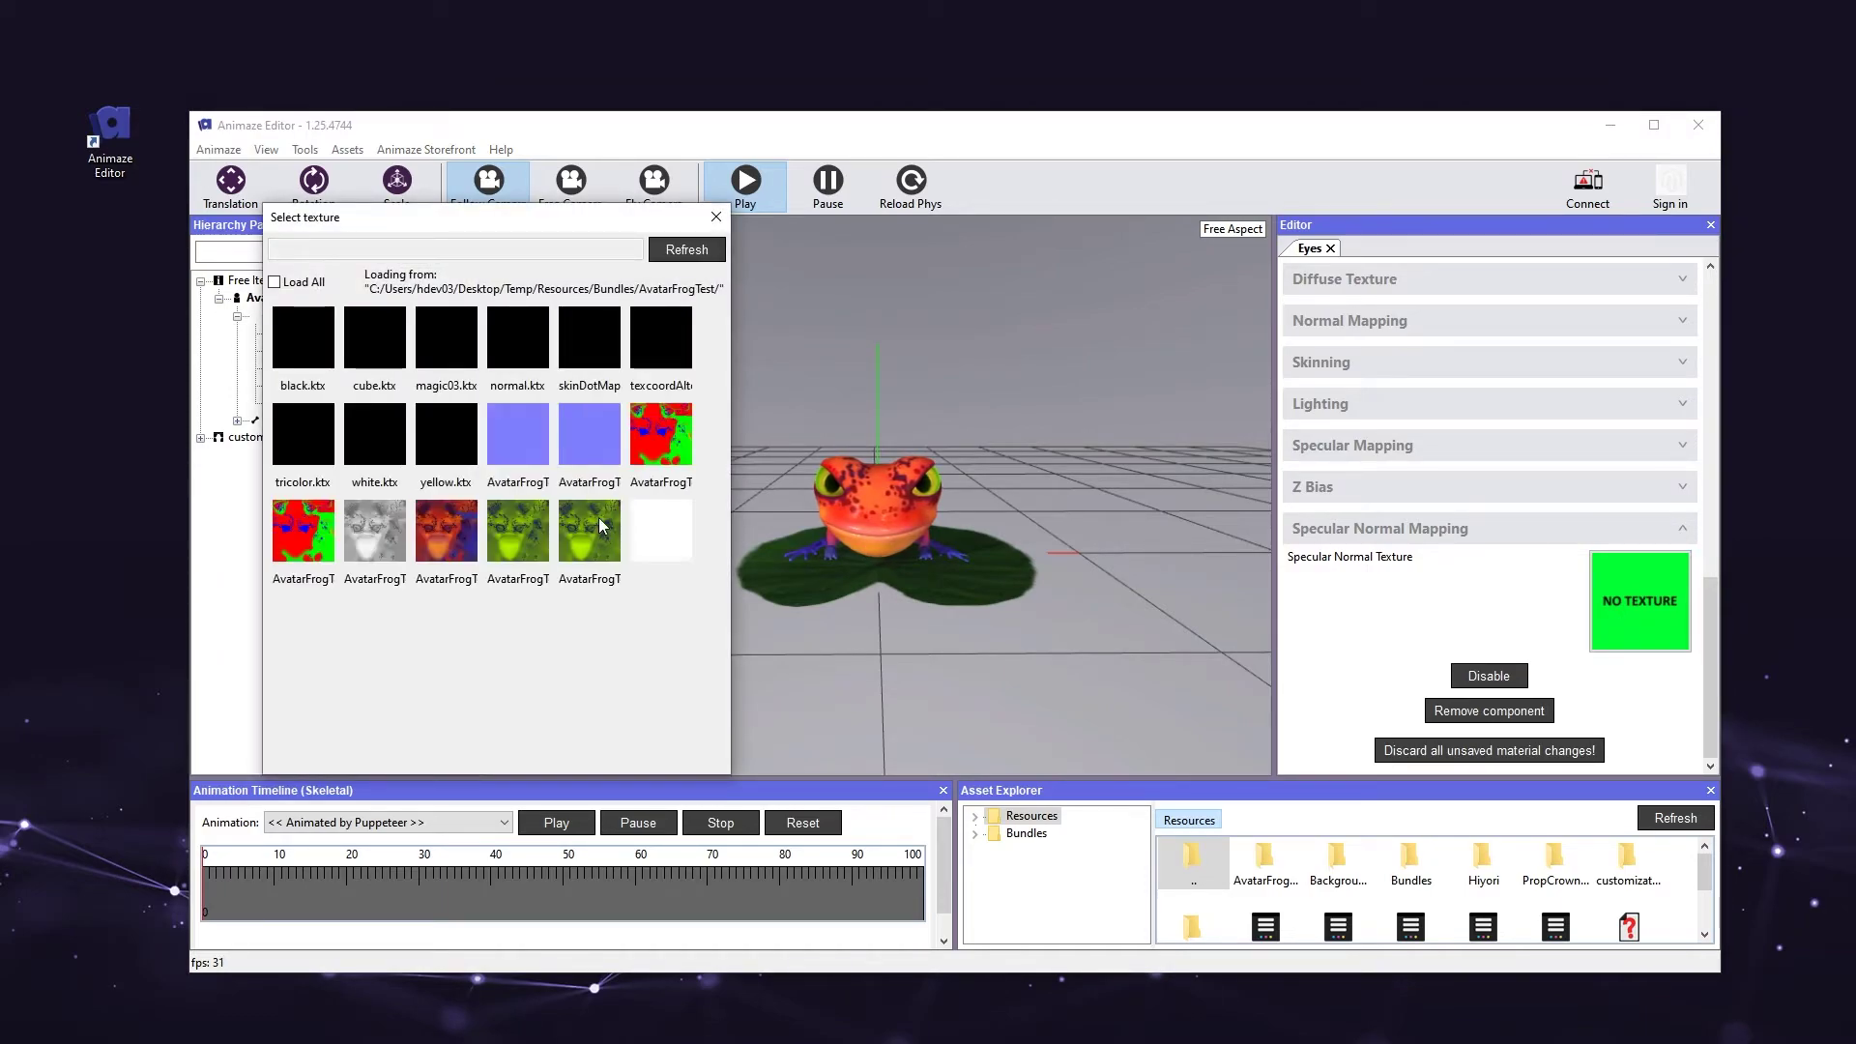
scroll(586, 574, down, 1)
scroll(585, 574, down, 1)
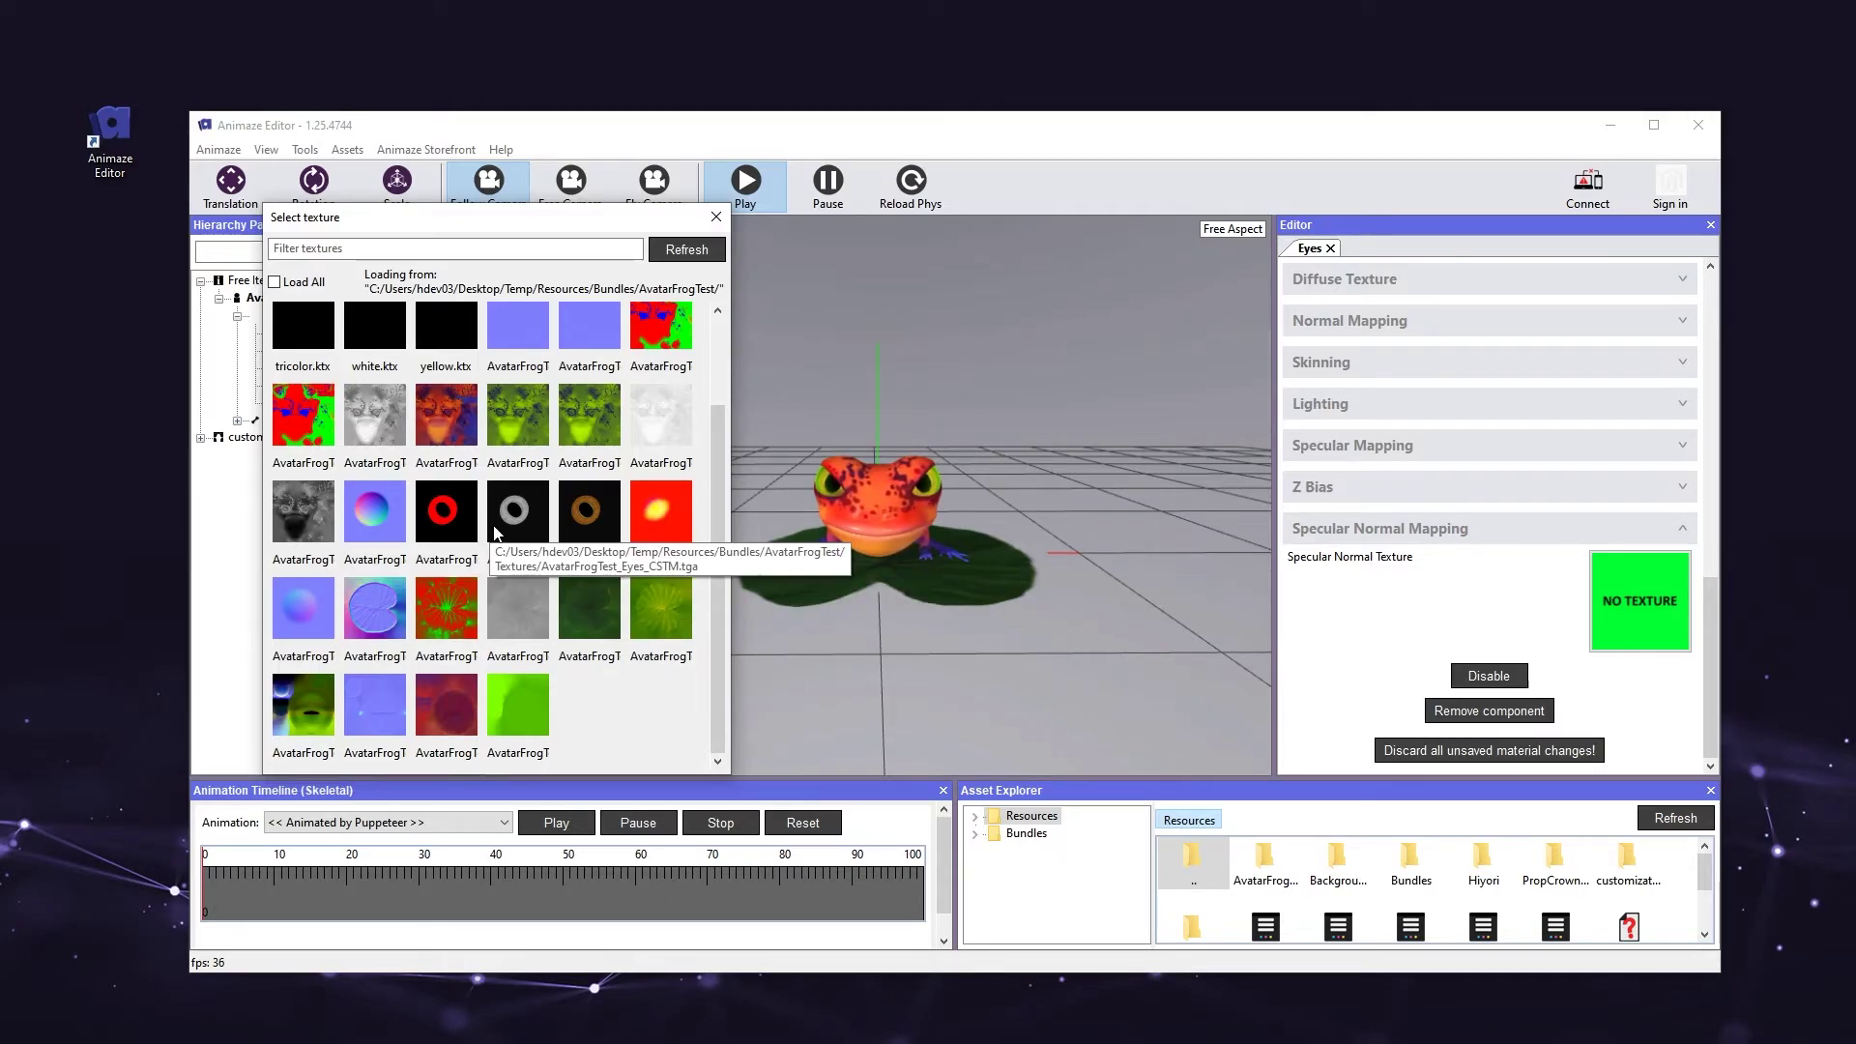
click(397, 525)
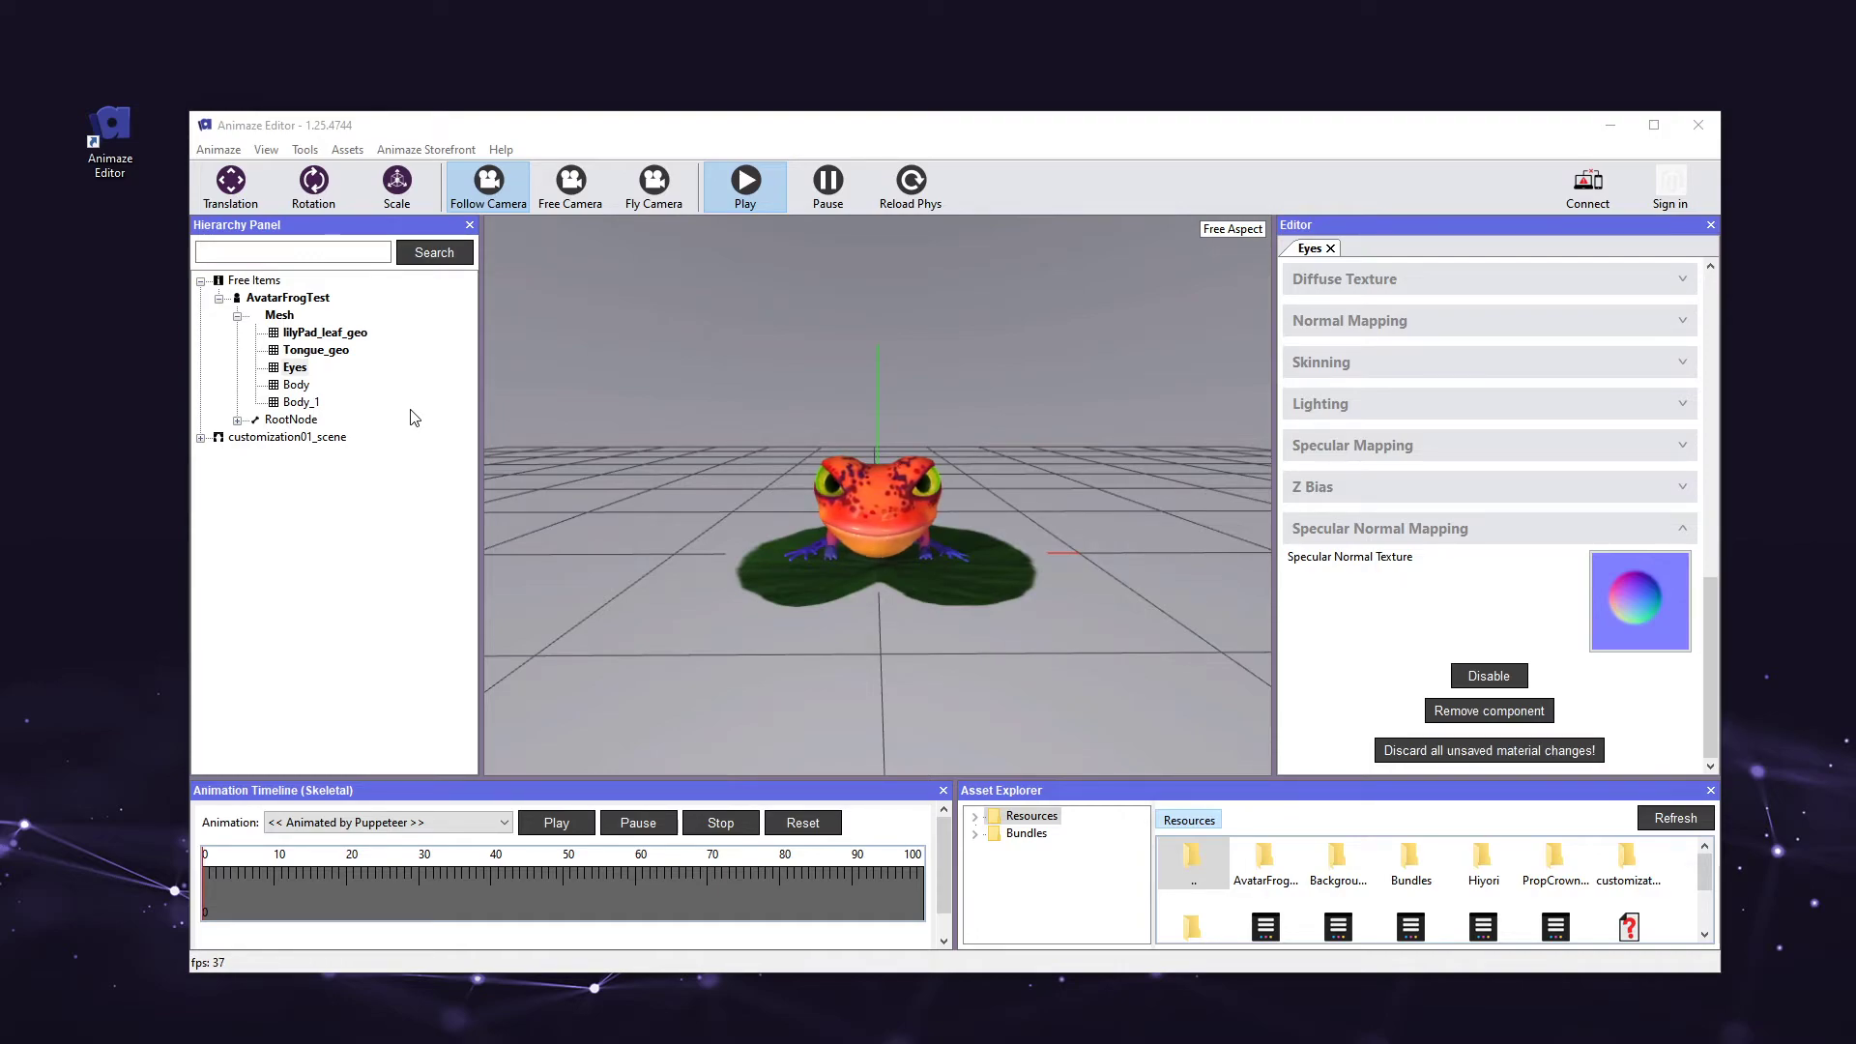
Add an STR-SUBSURFACE-SCATTERING component to the Body material
click(296, 387)
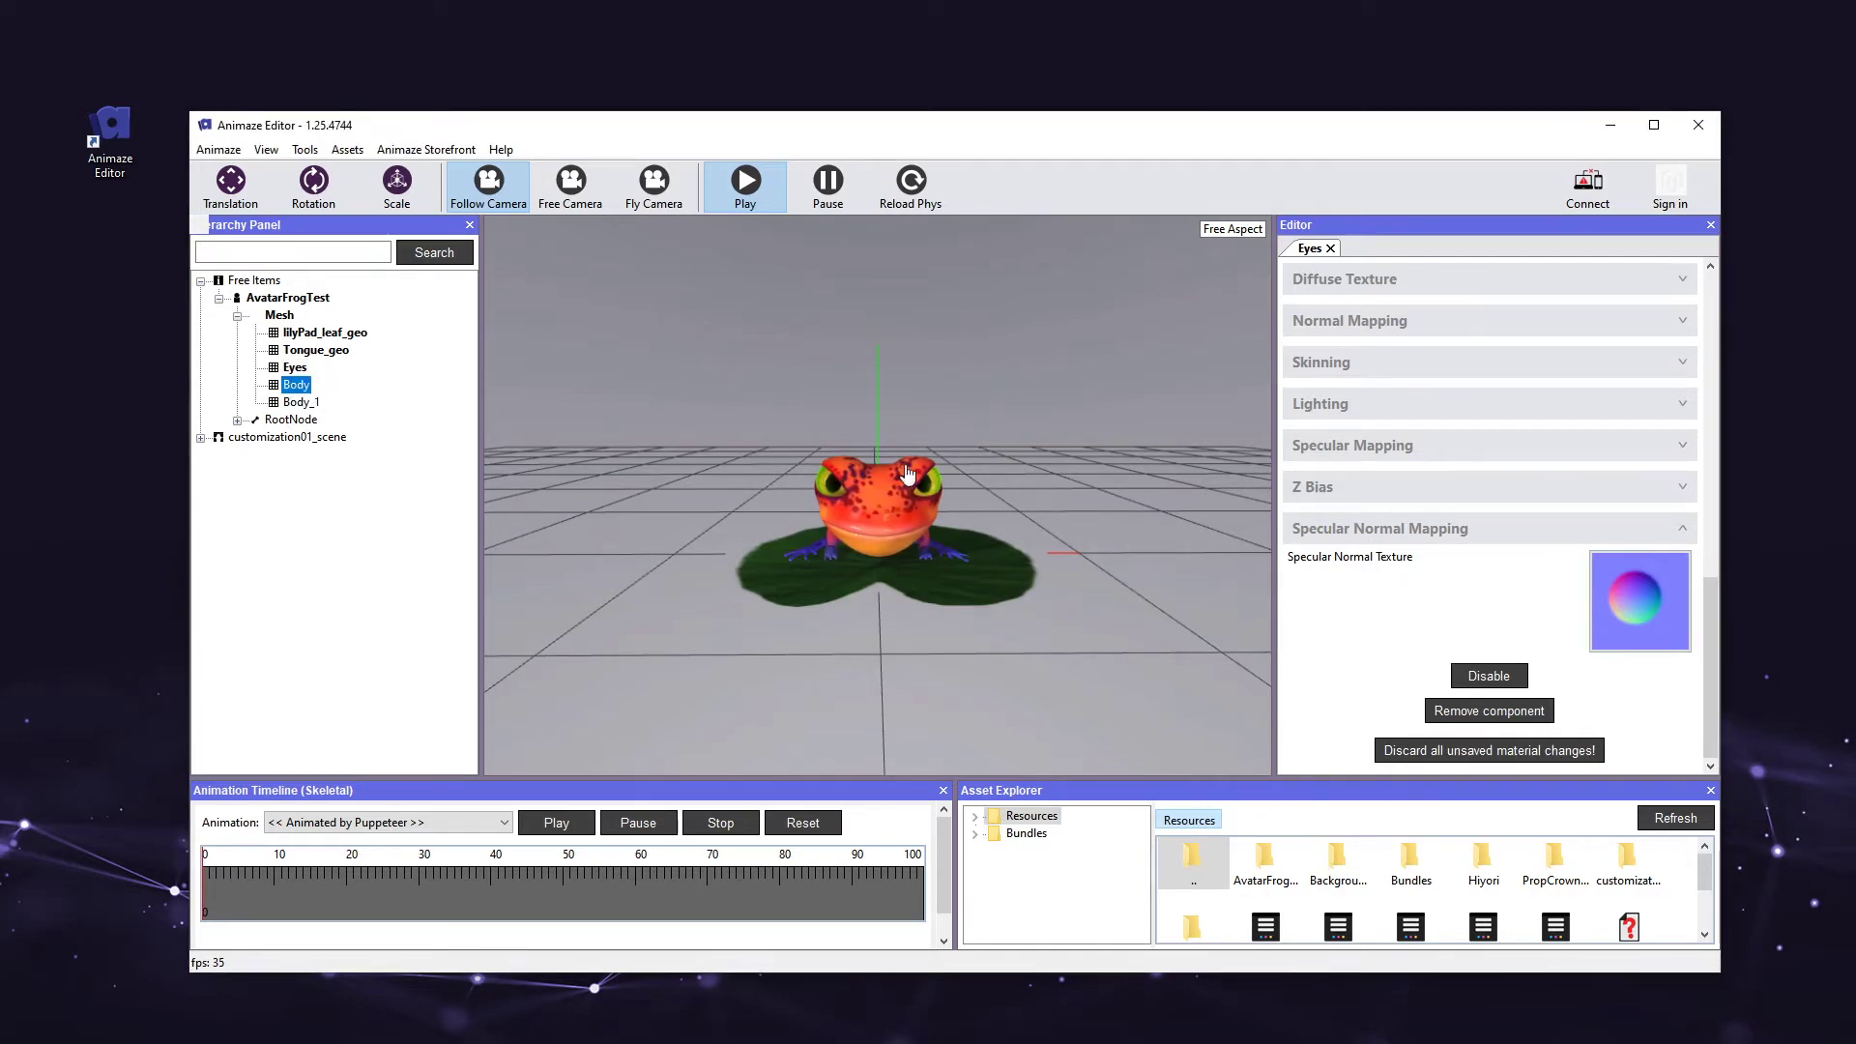
scroll(1504, 526, down, 6)
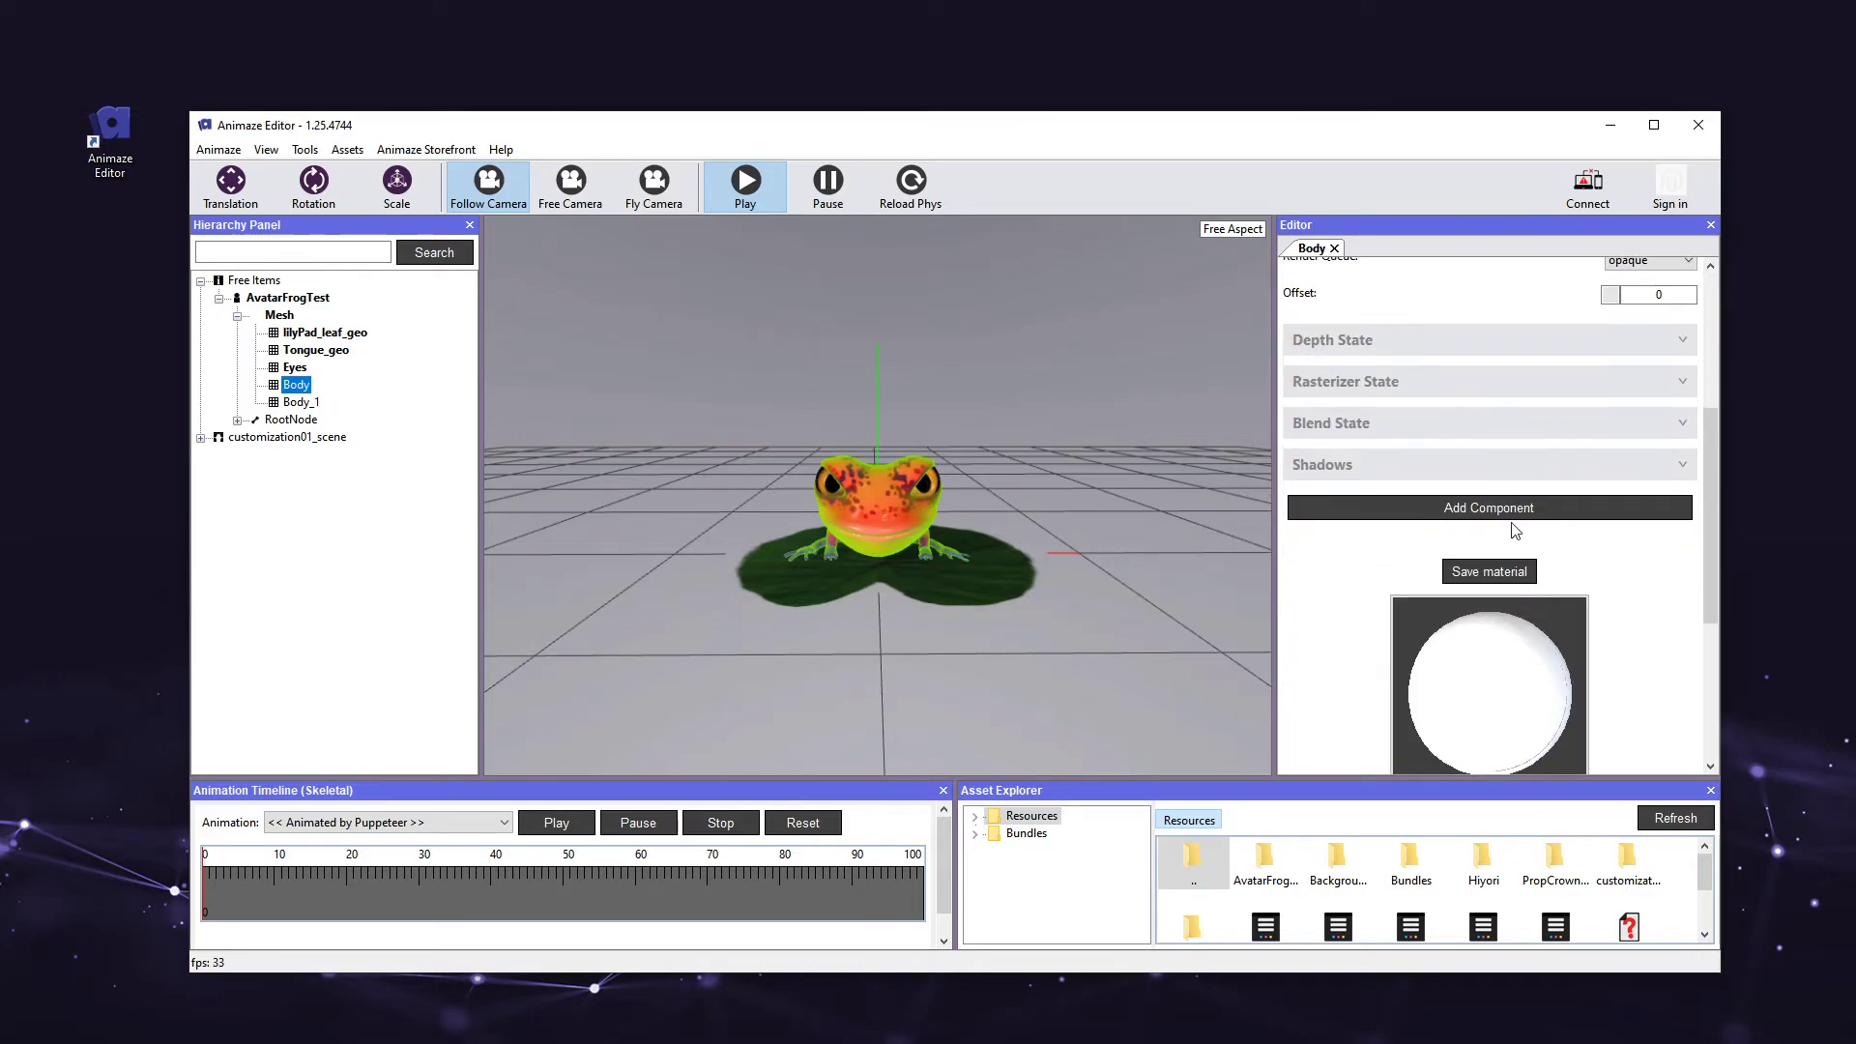
click(1566, 514)
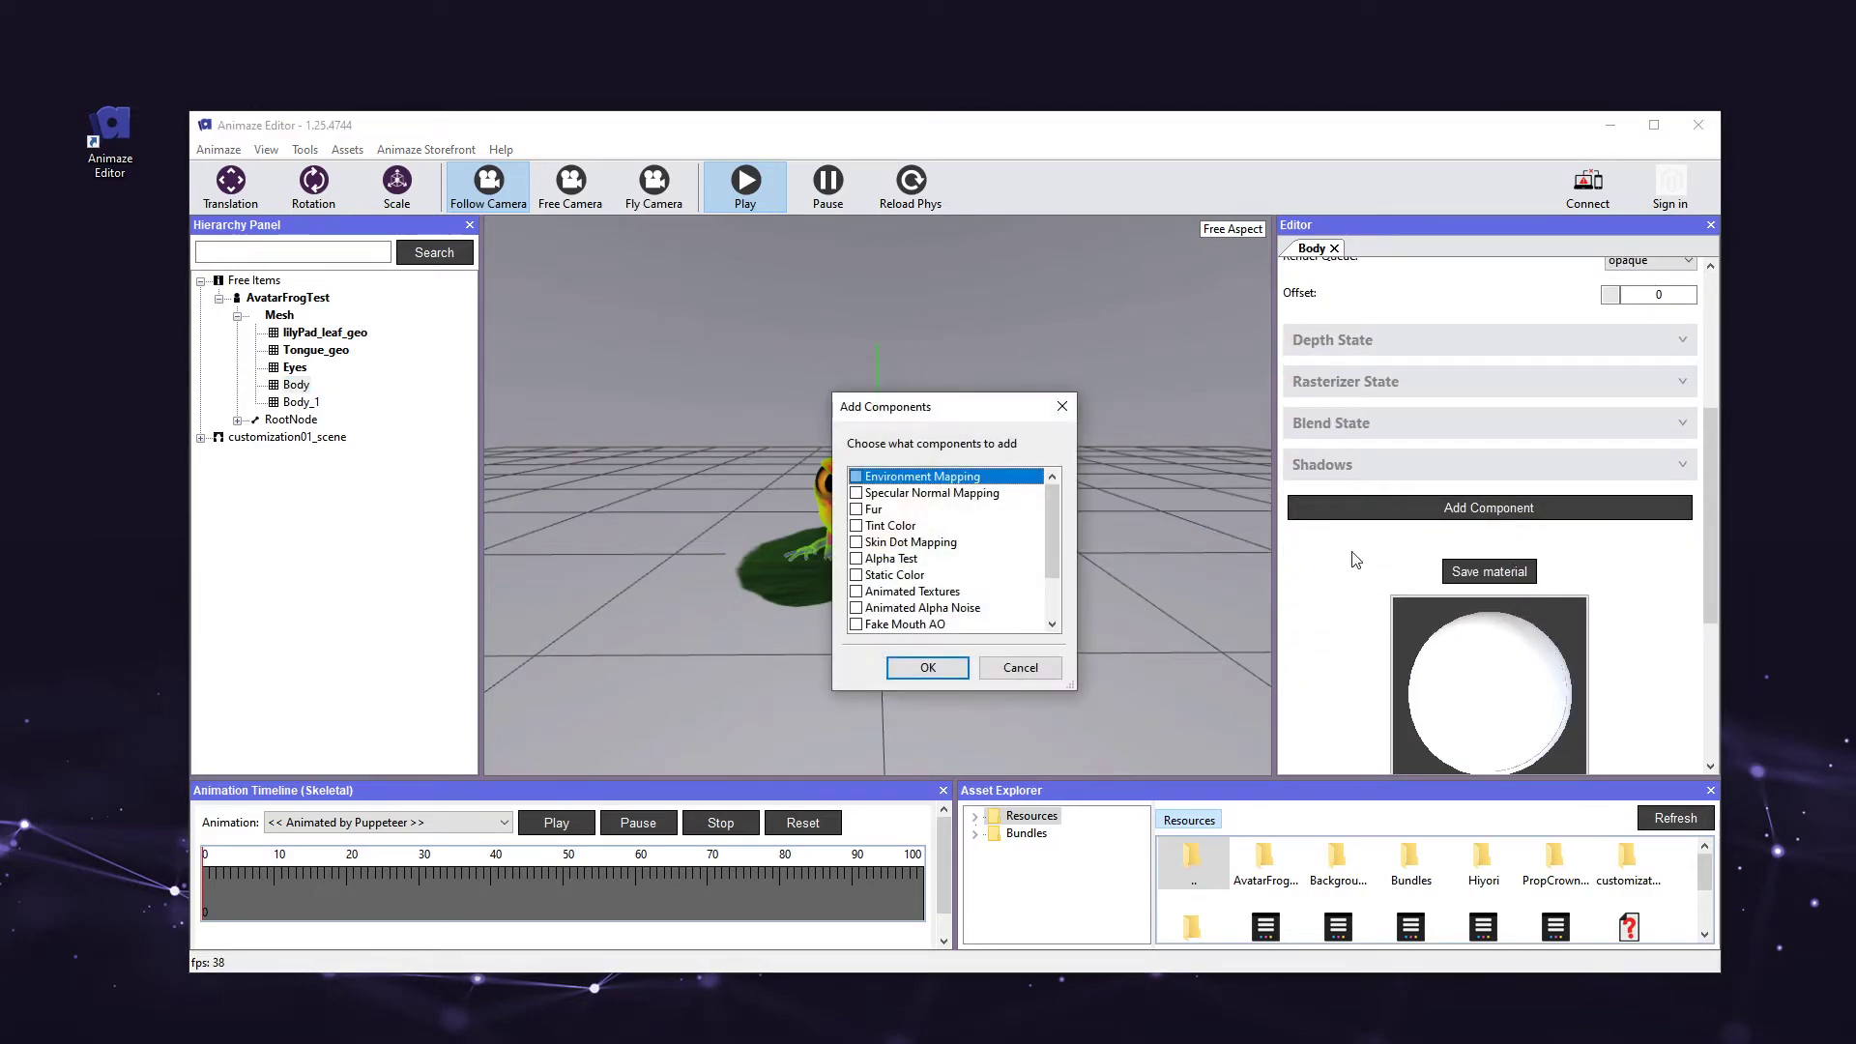
scroll(982, 548, down, 2)
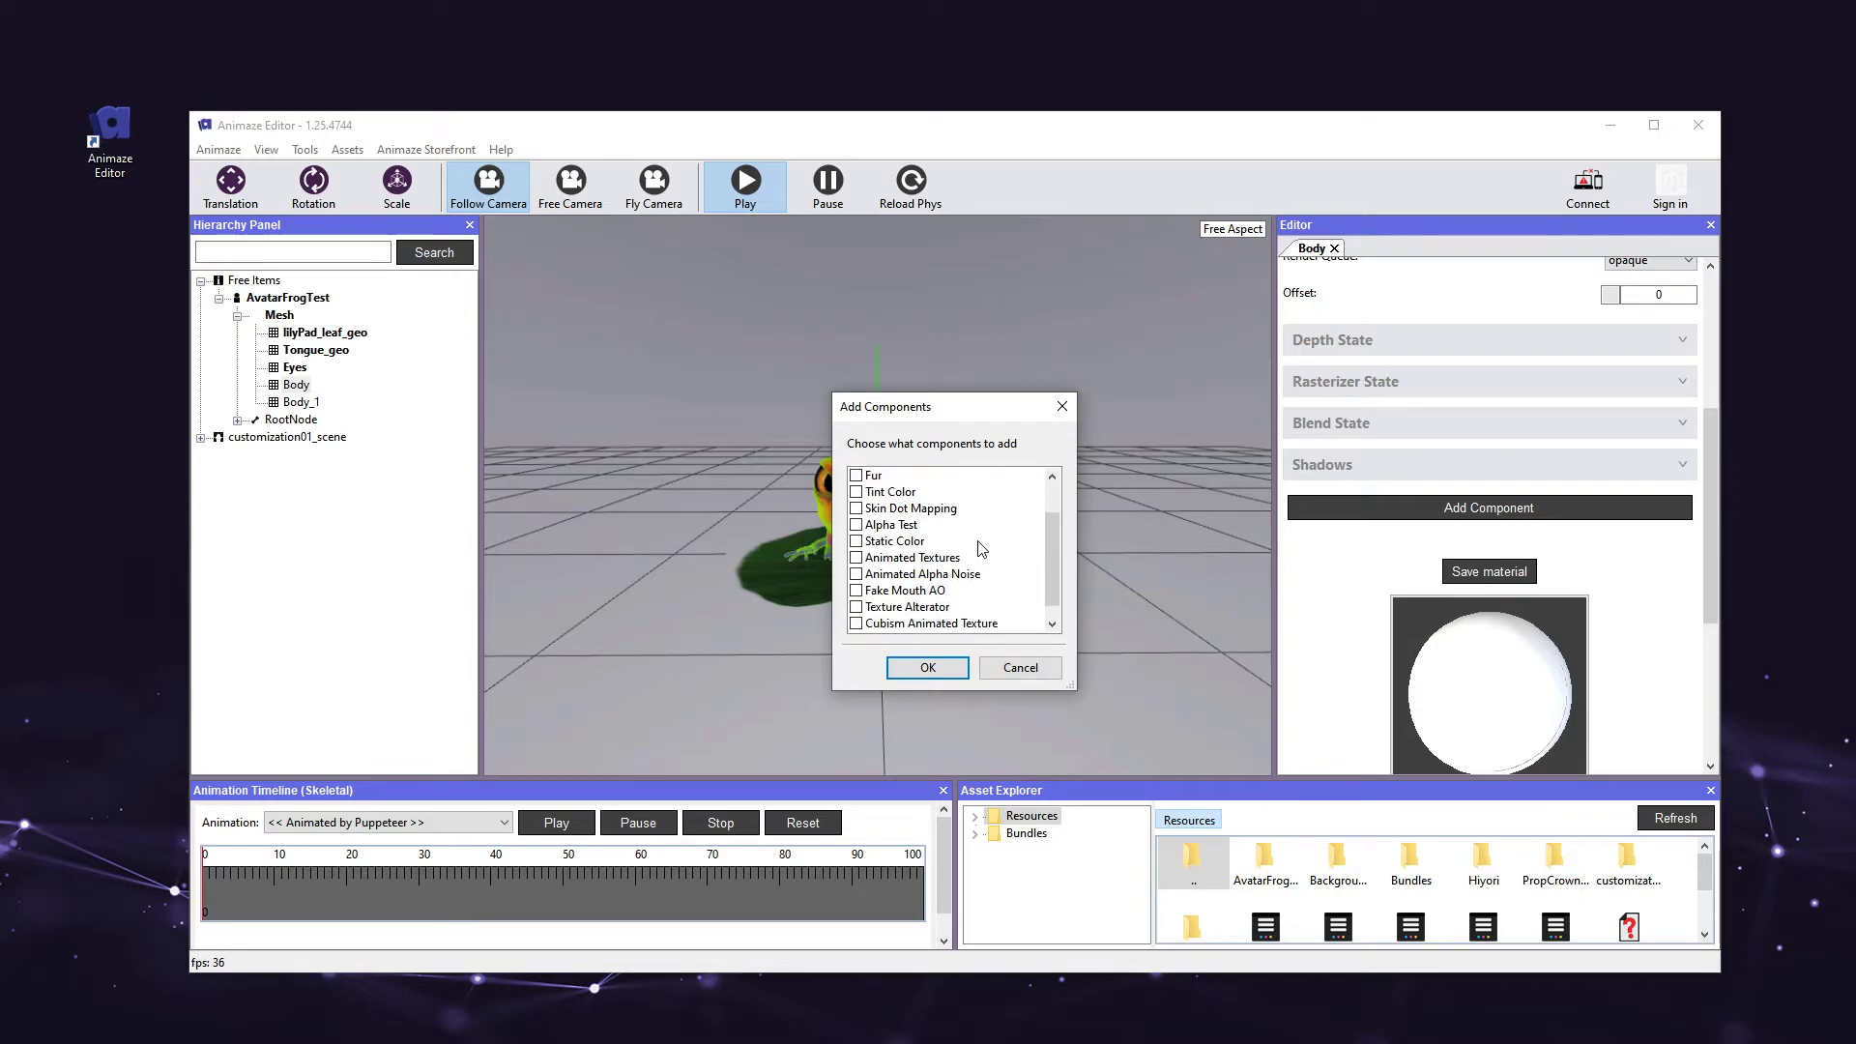
click(858, 626)
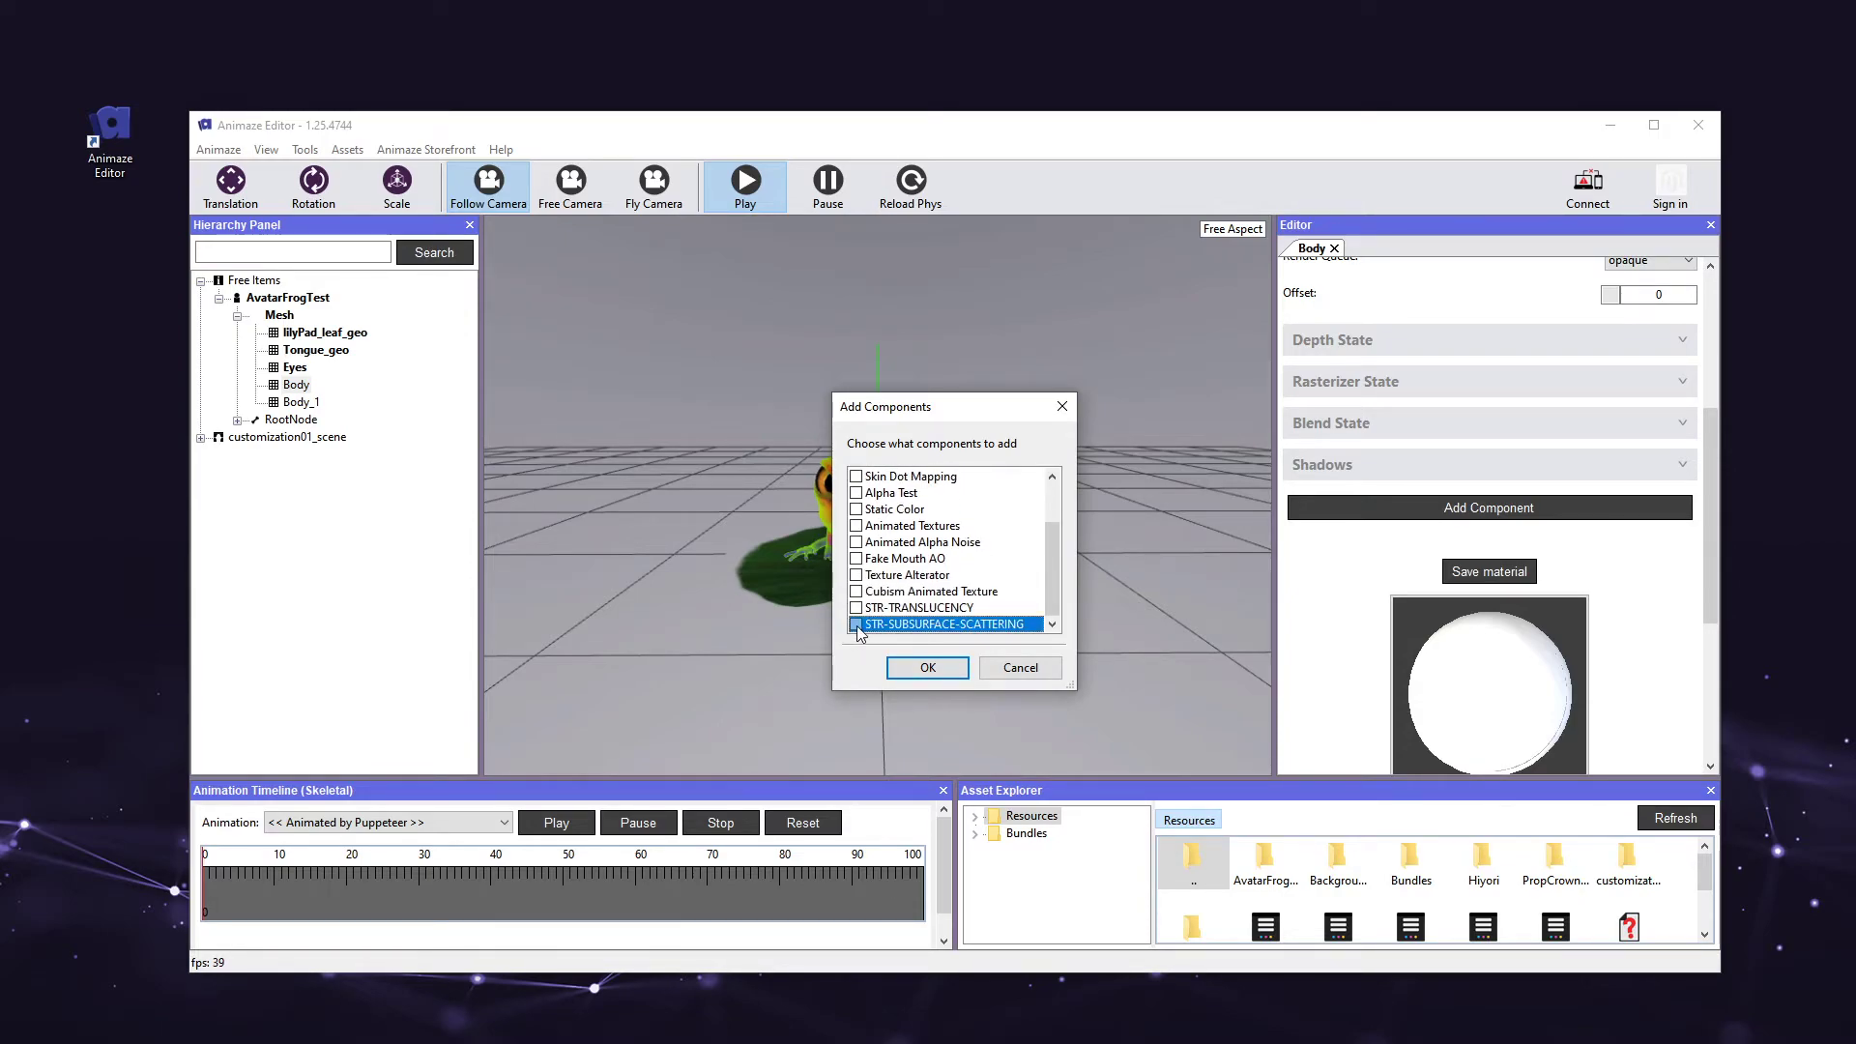
click(927, 667)
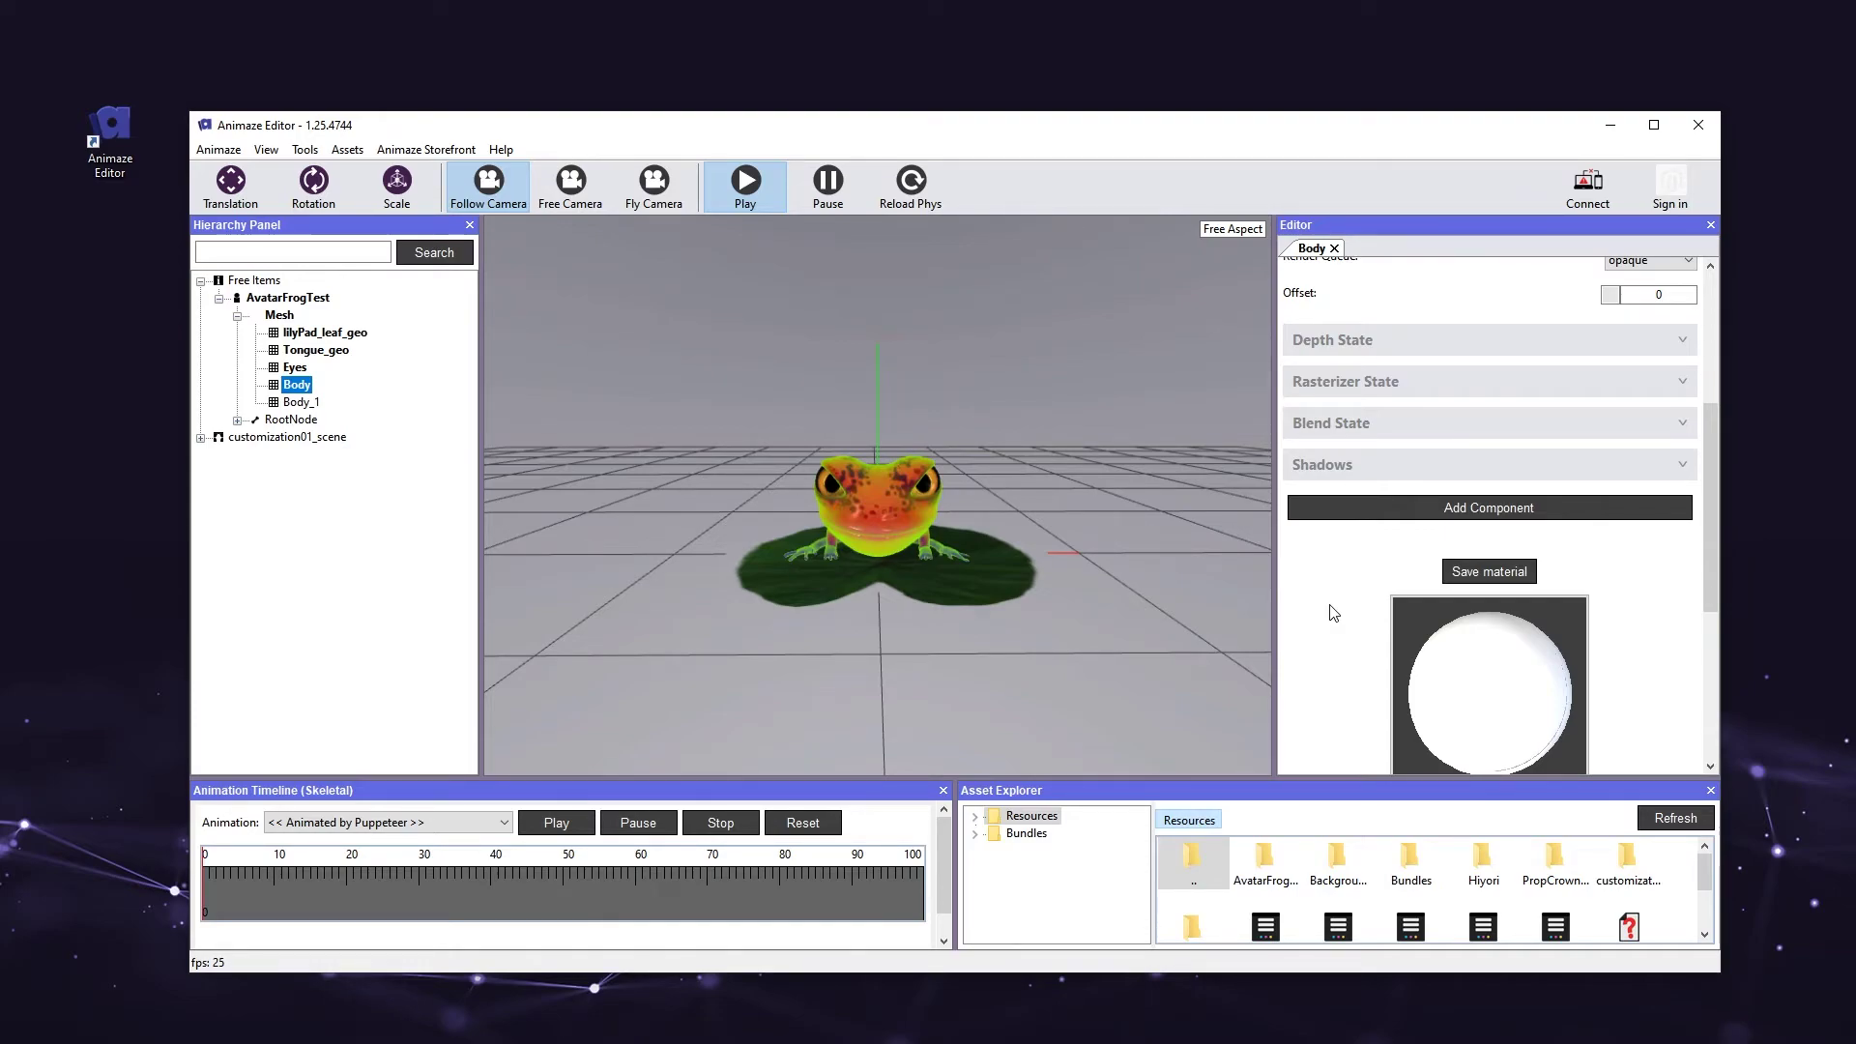
Set the grayscale frog texture as the subsurface mask, then select Body_1
scroll(1333, 613, down, 5)
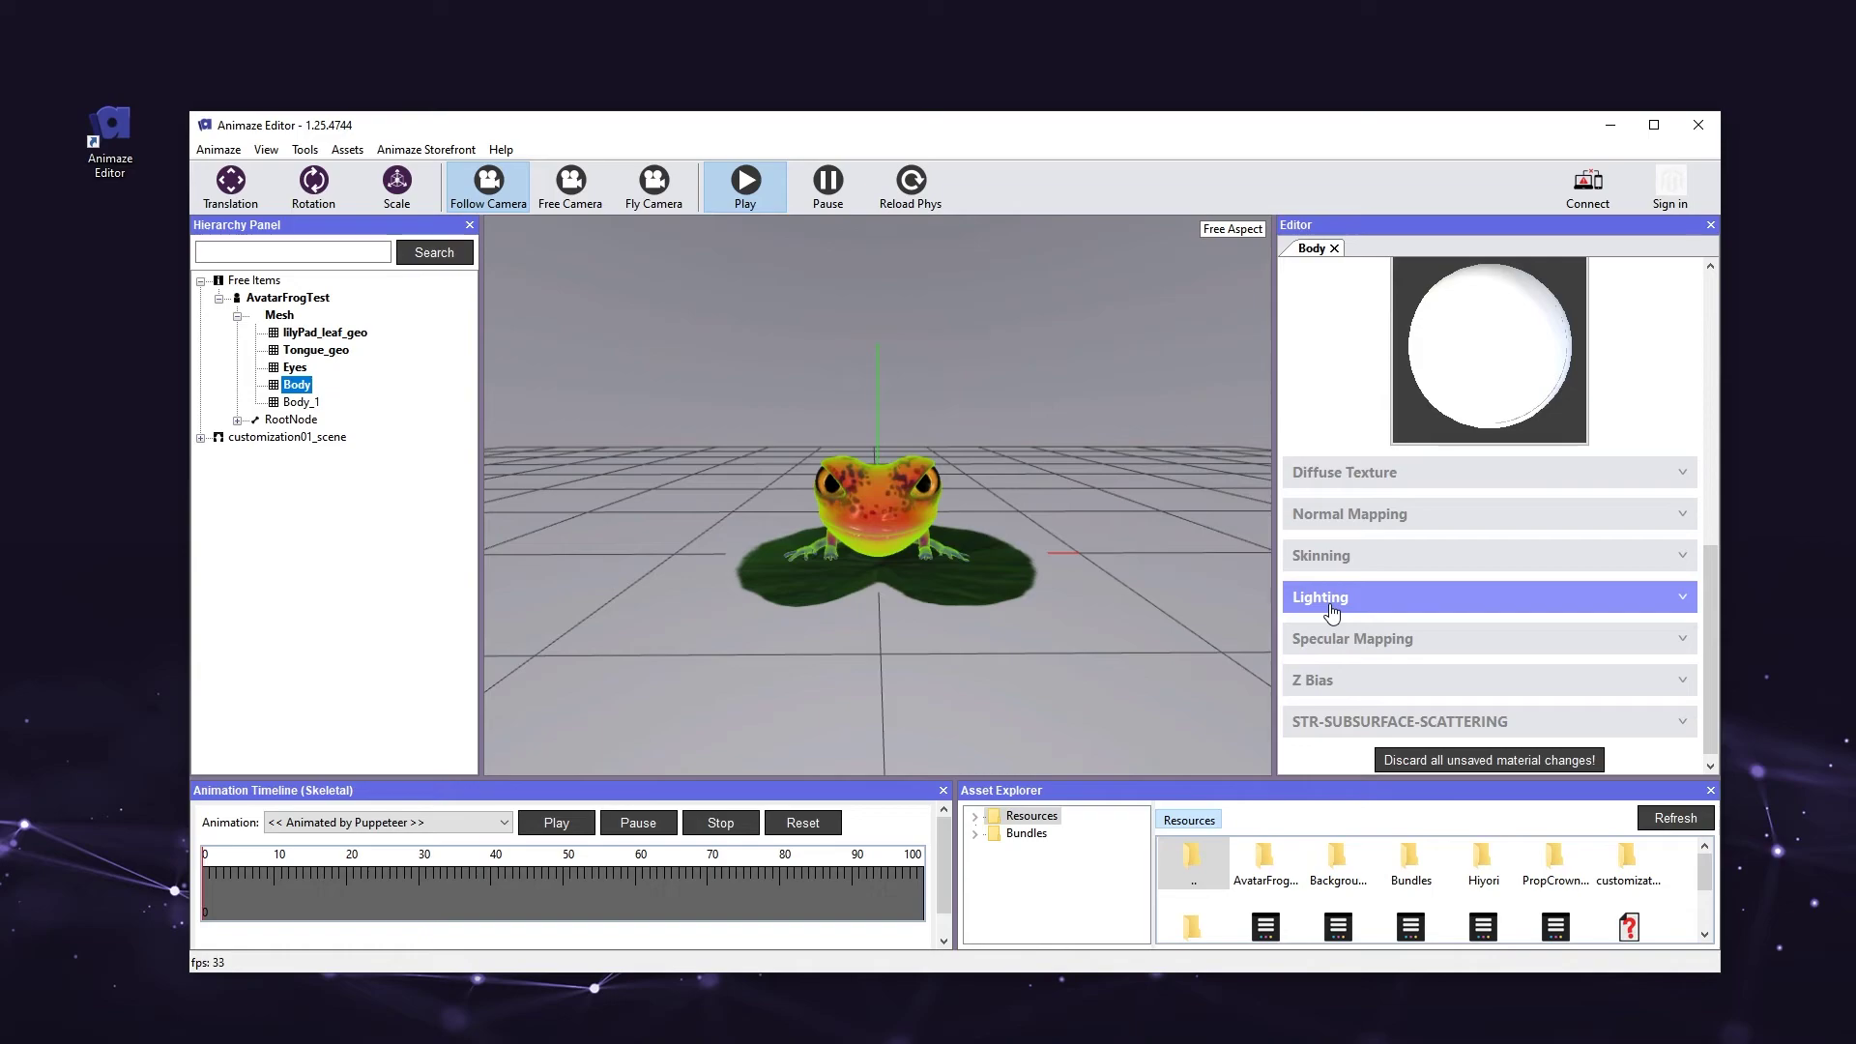
click(1361, 720)
scroll(1360, 720, down, 3)
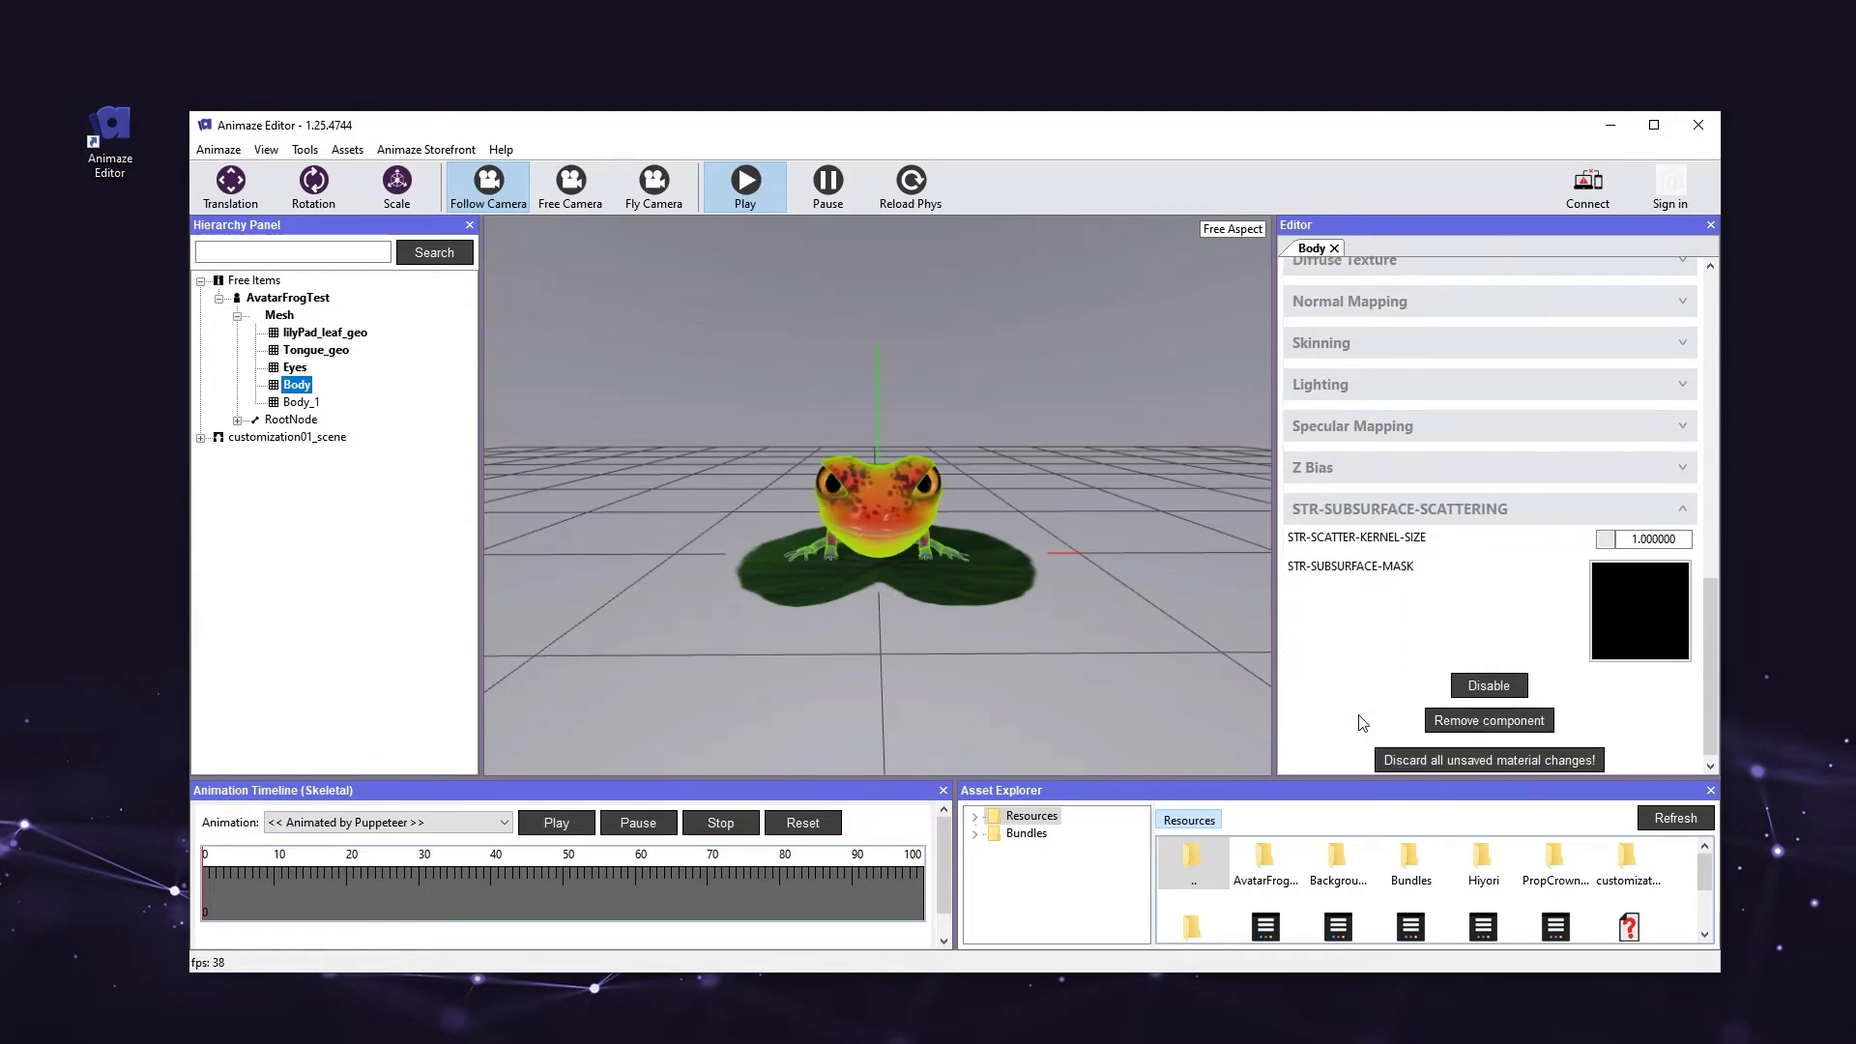
click(1624, 589)
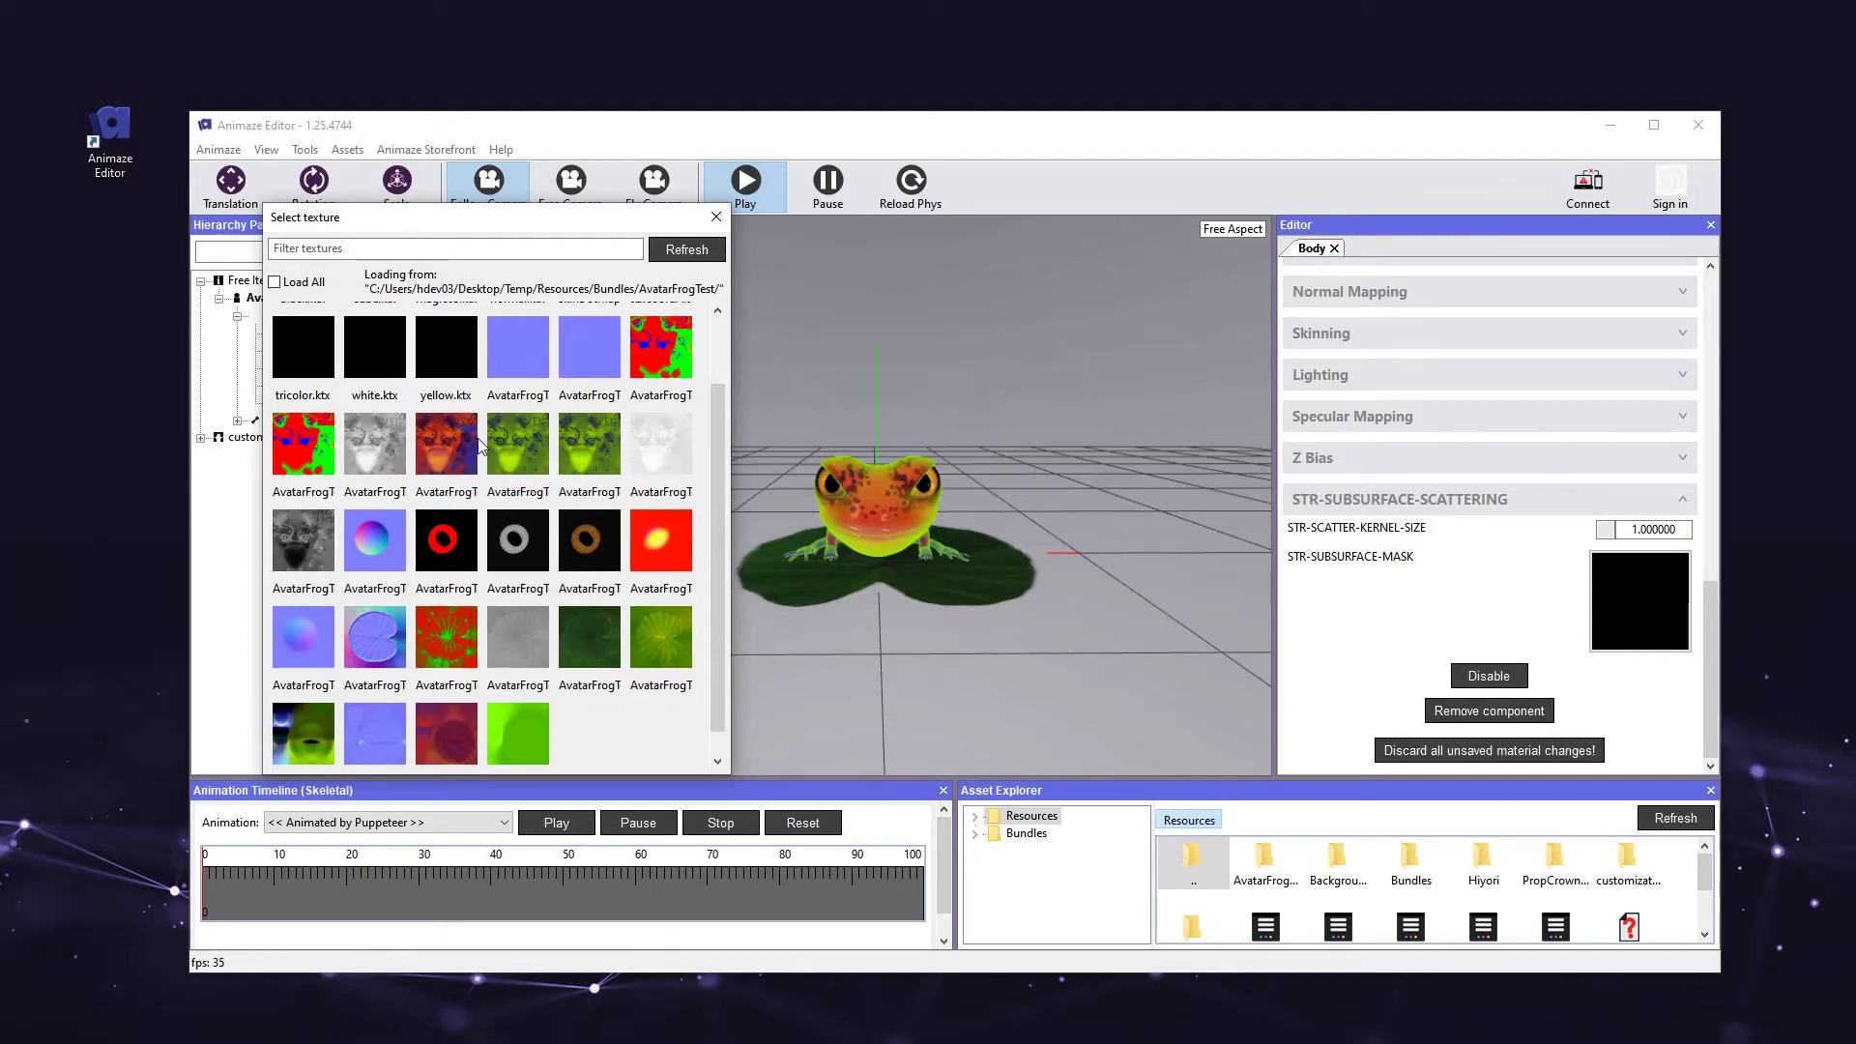
click(679, 443)
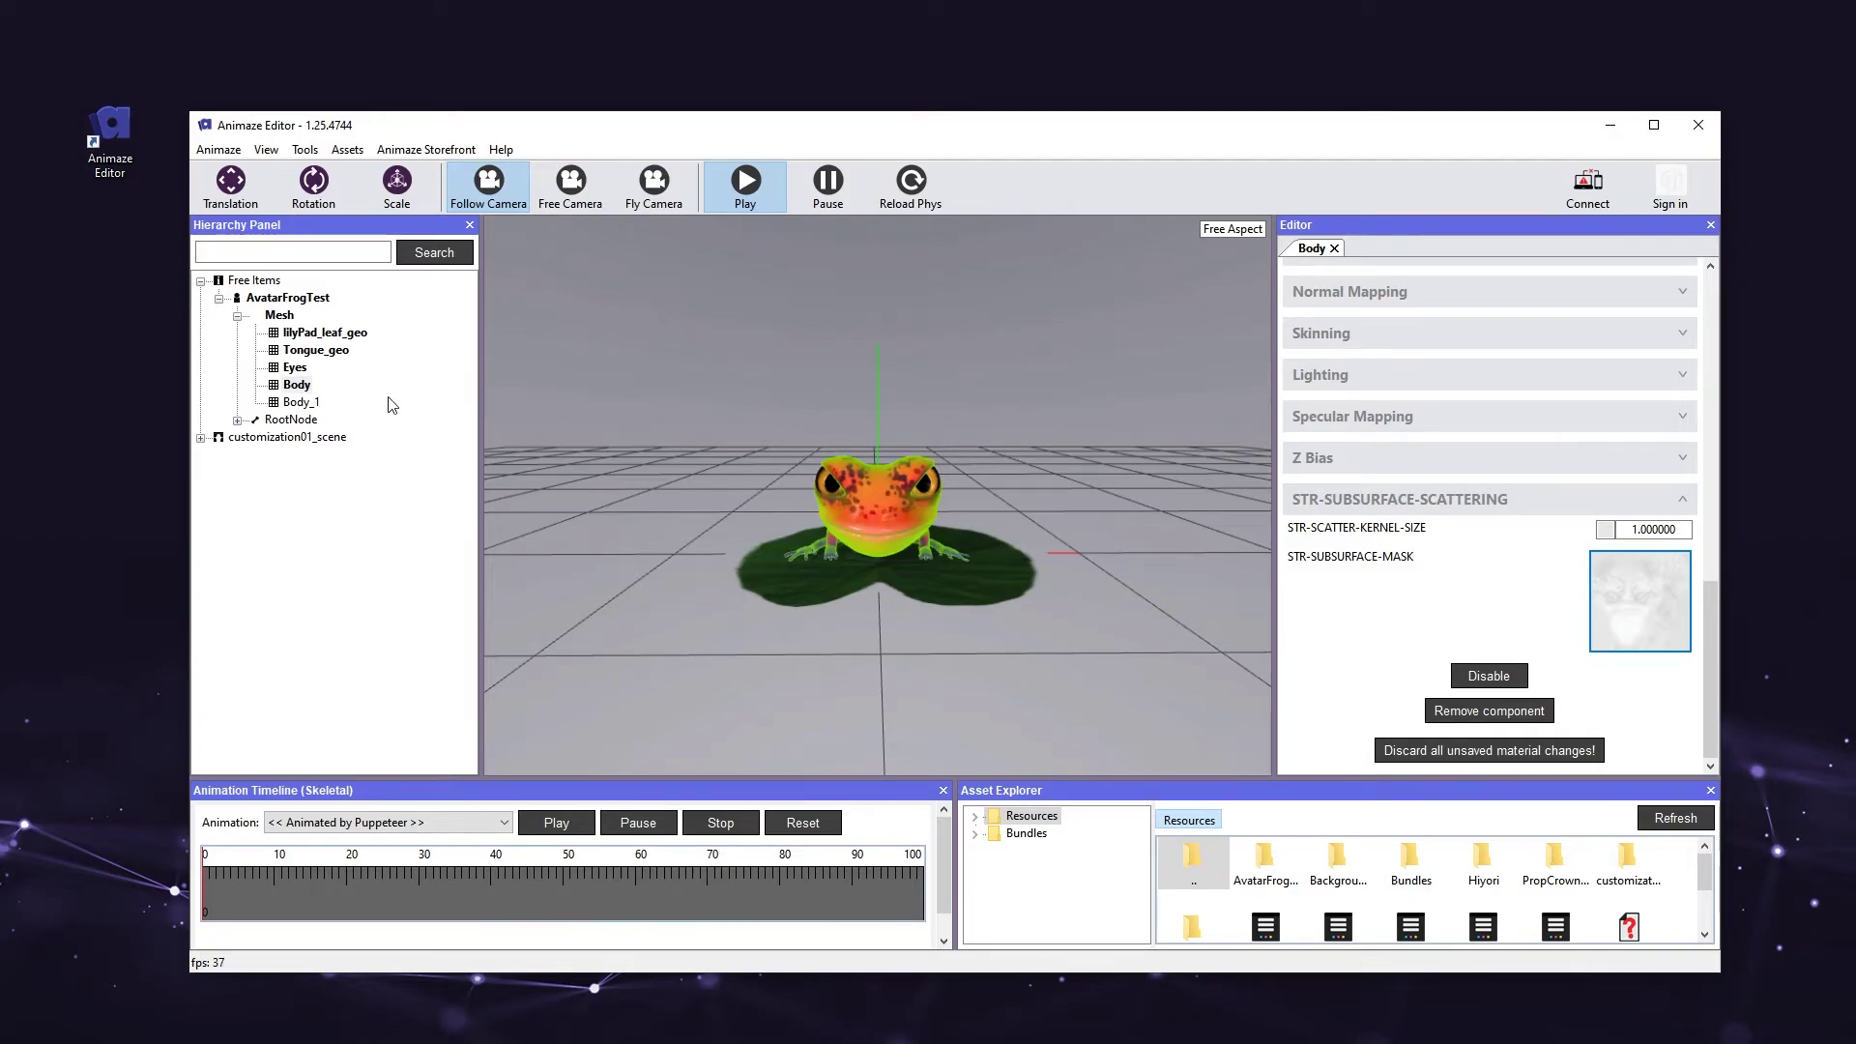
click(302, 405)
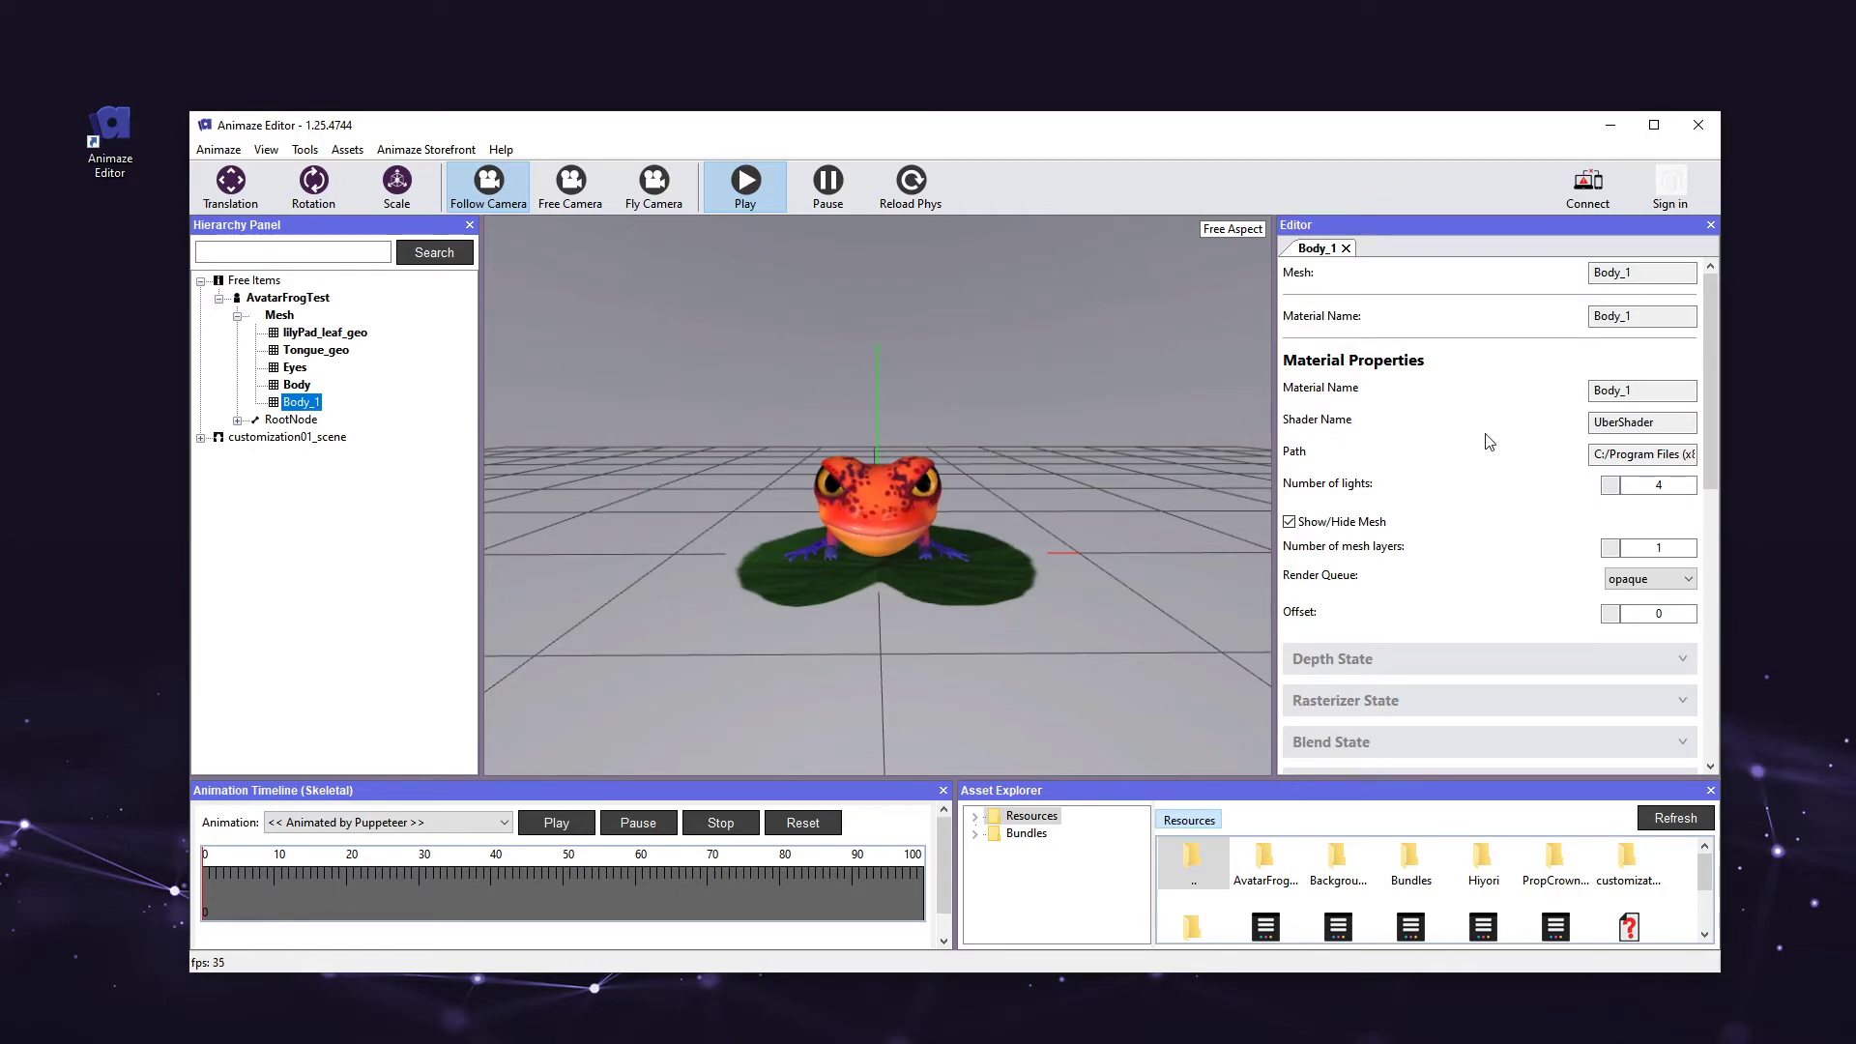
Add a Fake Mouth AO component to the Body_1 material
scroll(1488, 442, down, 3)
click(1479, 624)
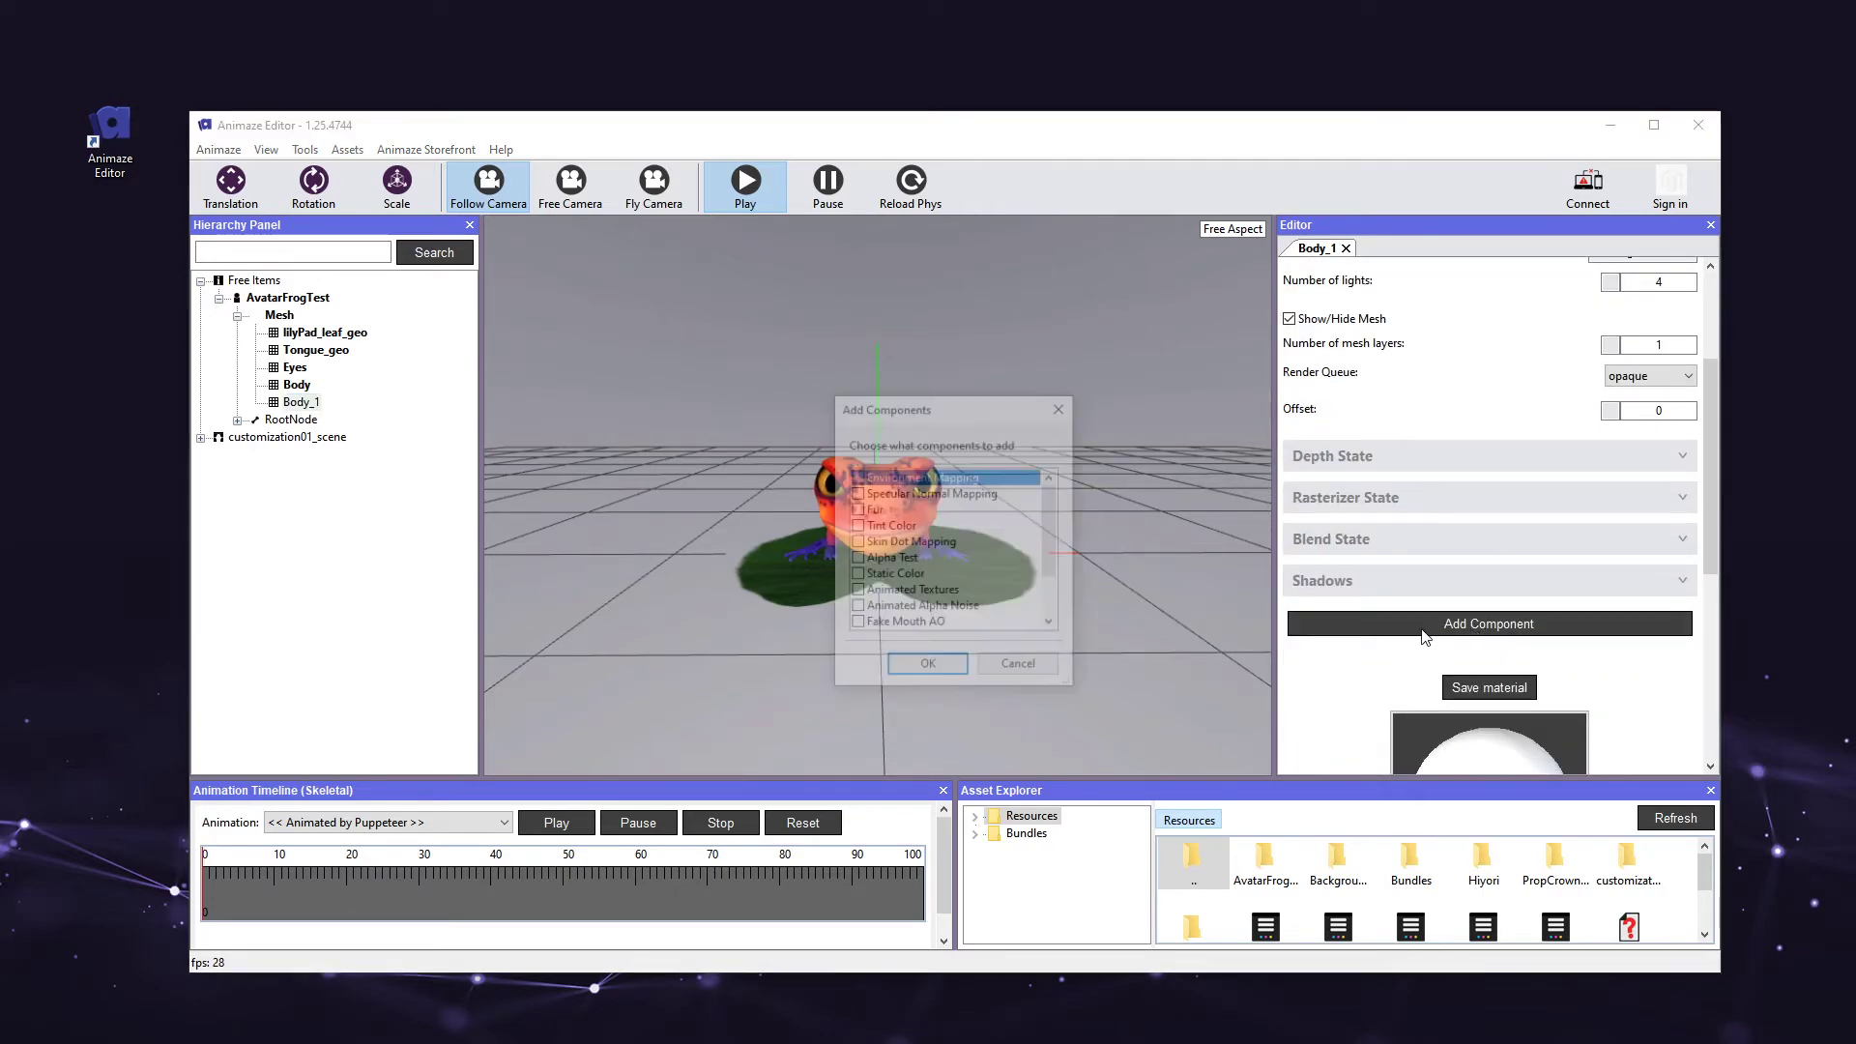
click(894, 624)
click(927, 667)
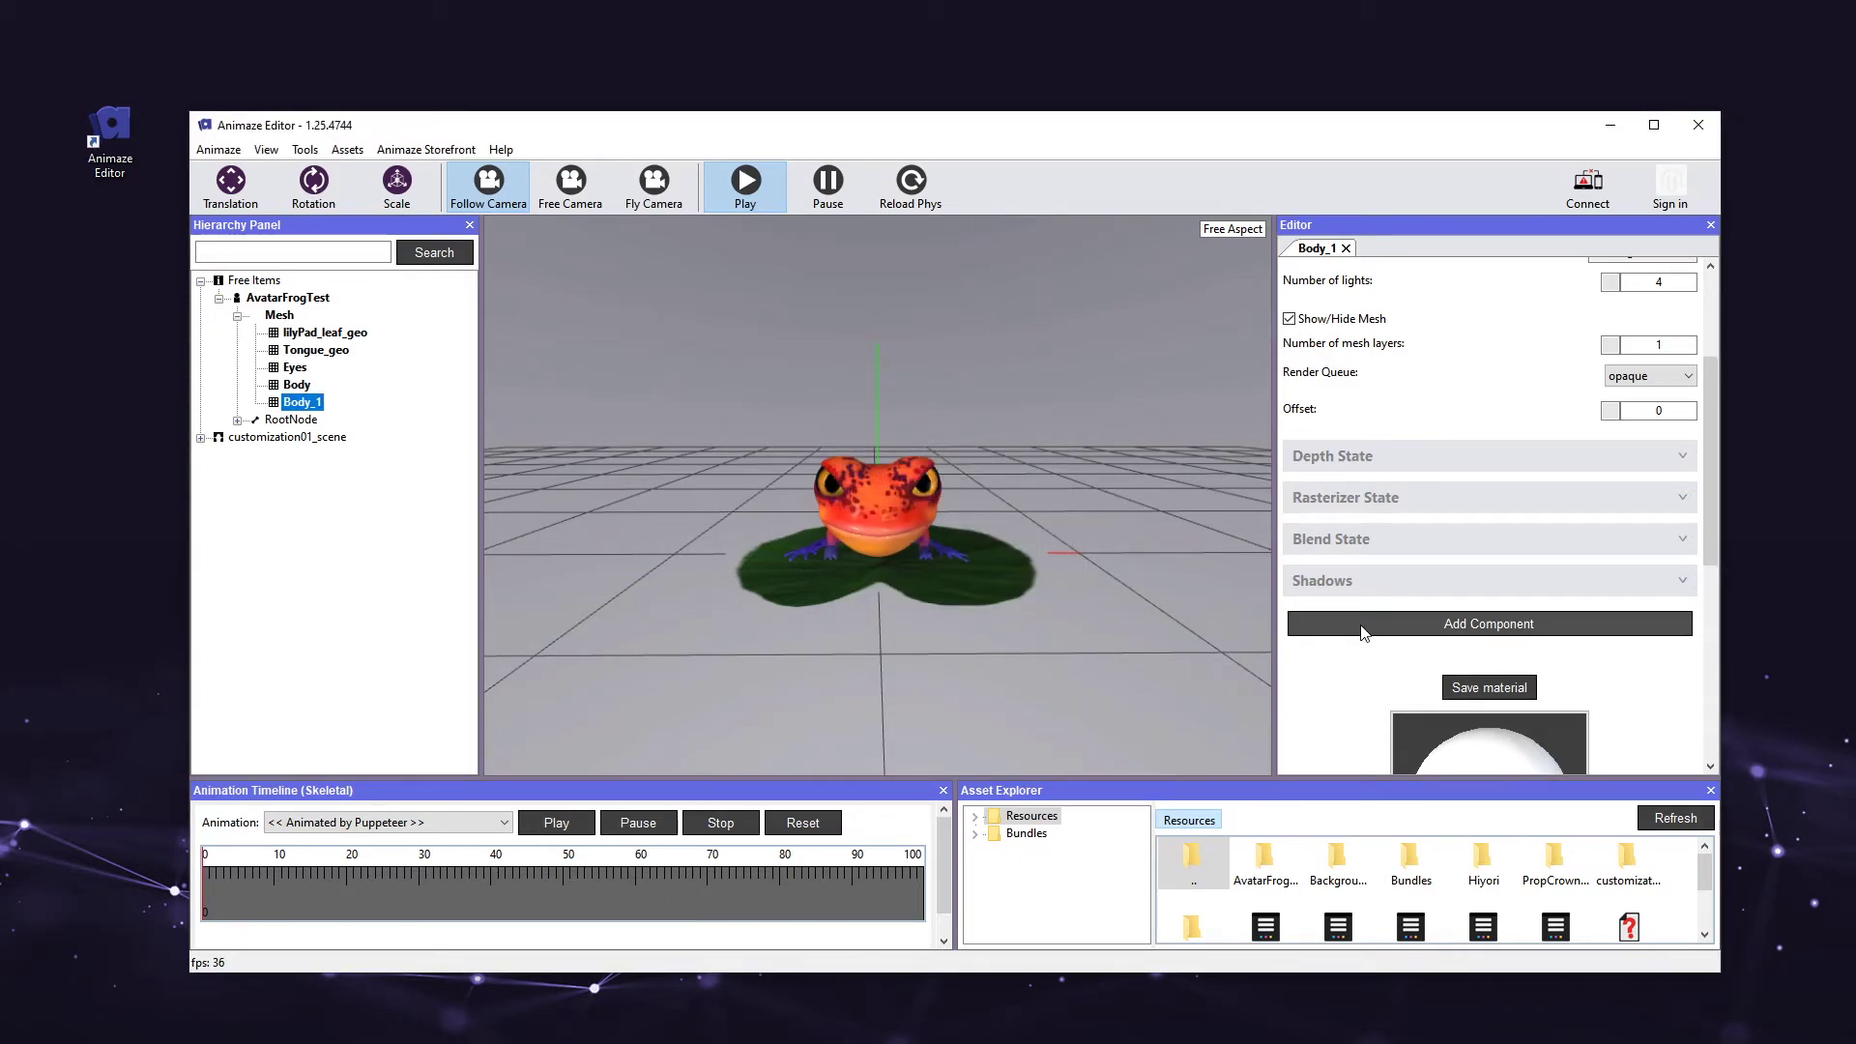
Set the Fake Mouth AO diffuse texture to AvatarFrogTest_Tongue_Ao.tga
scroll(1364, 633, down, 8)
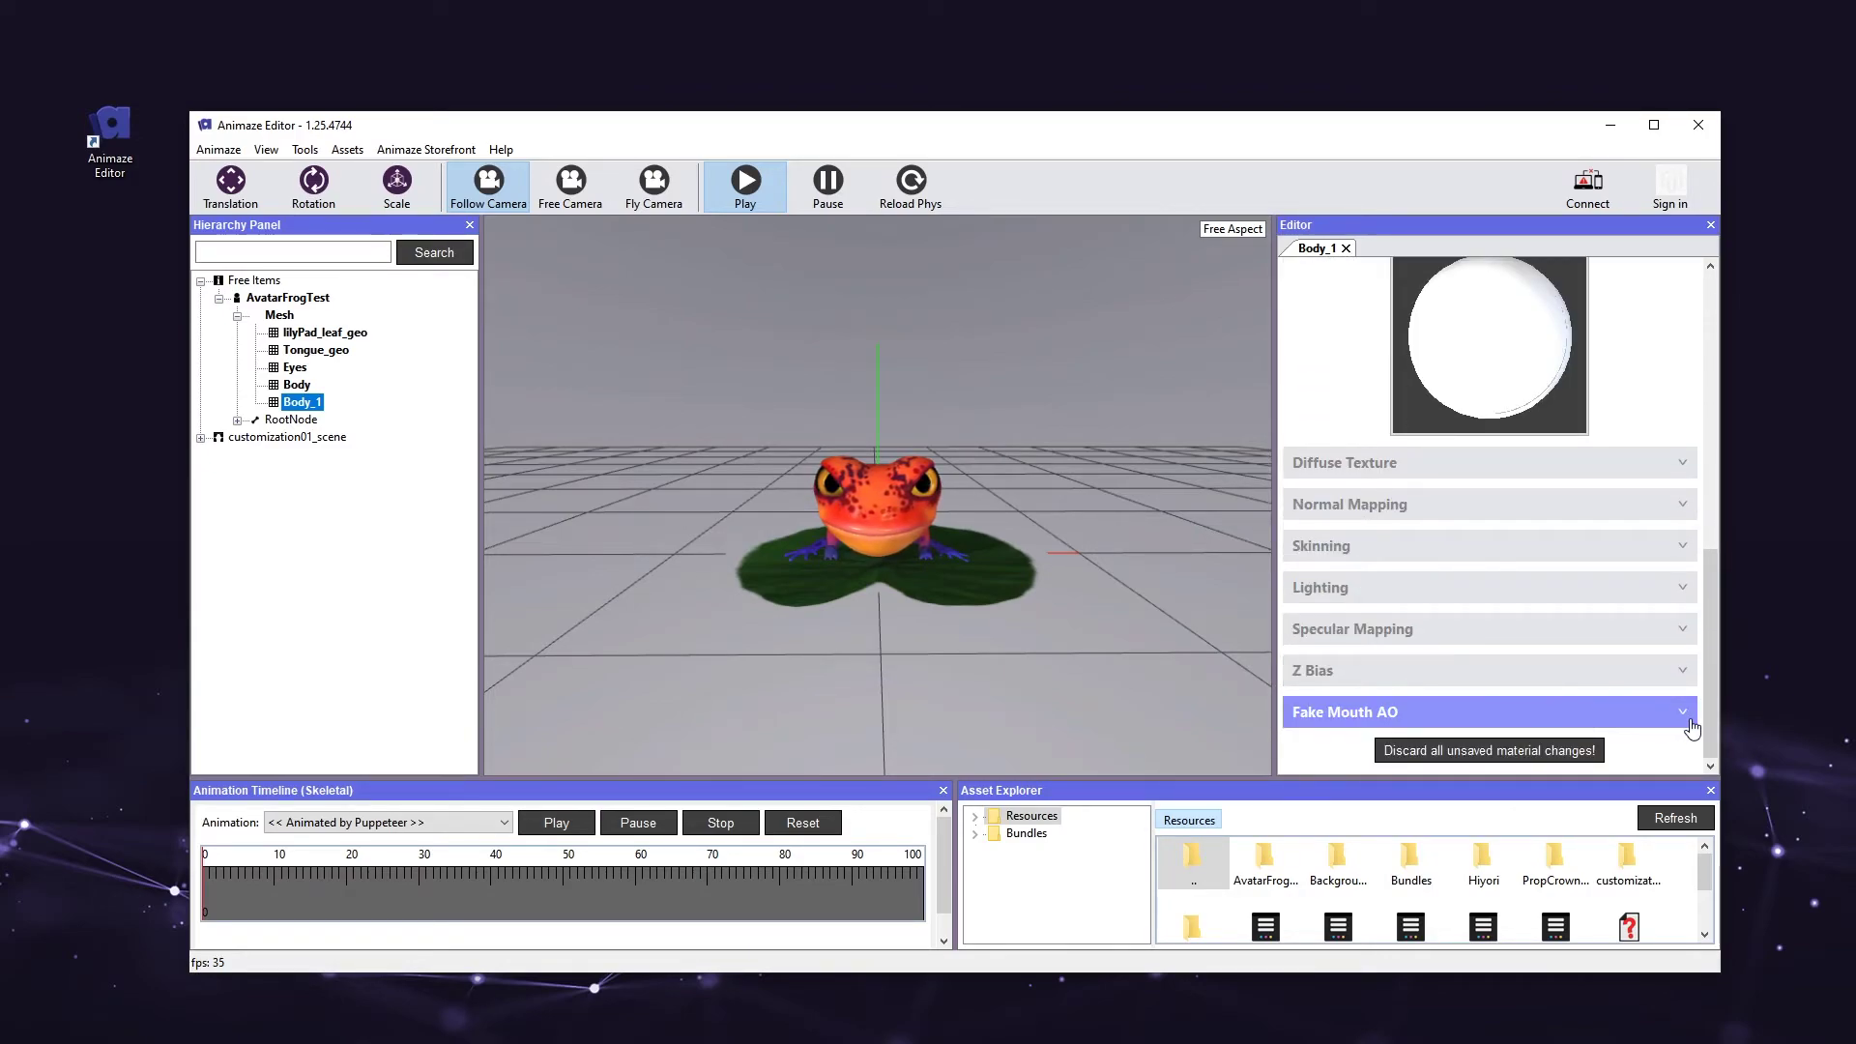
click(1675, 715)
click(1670, 648)
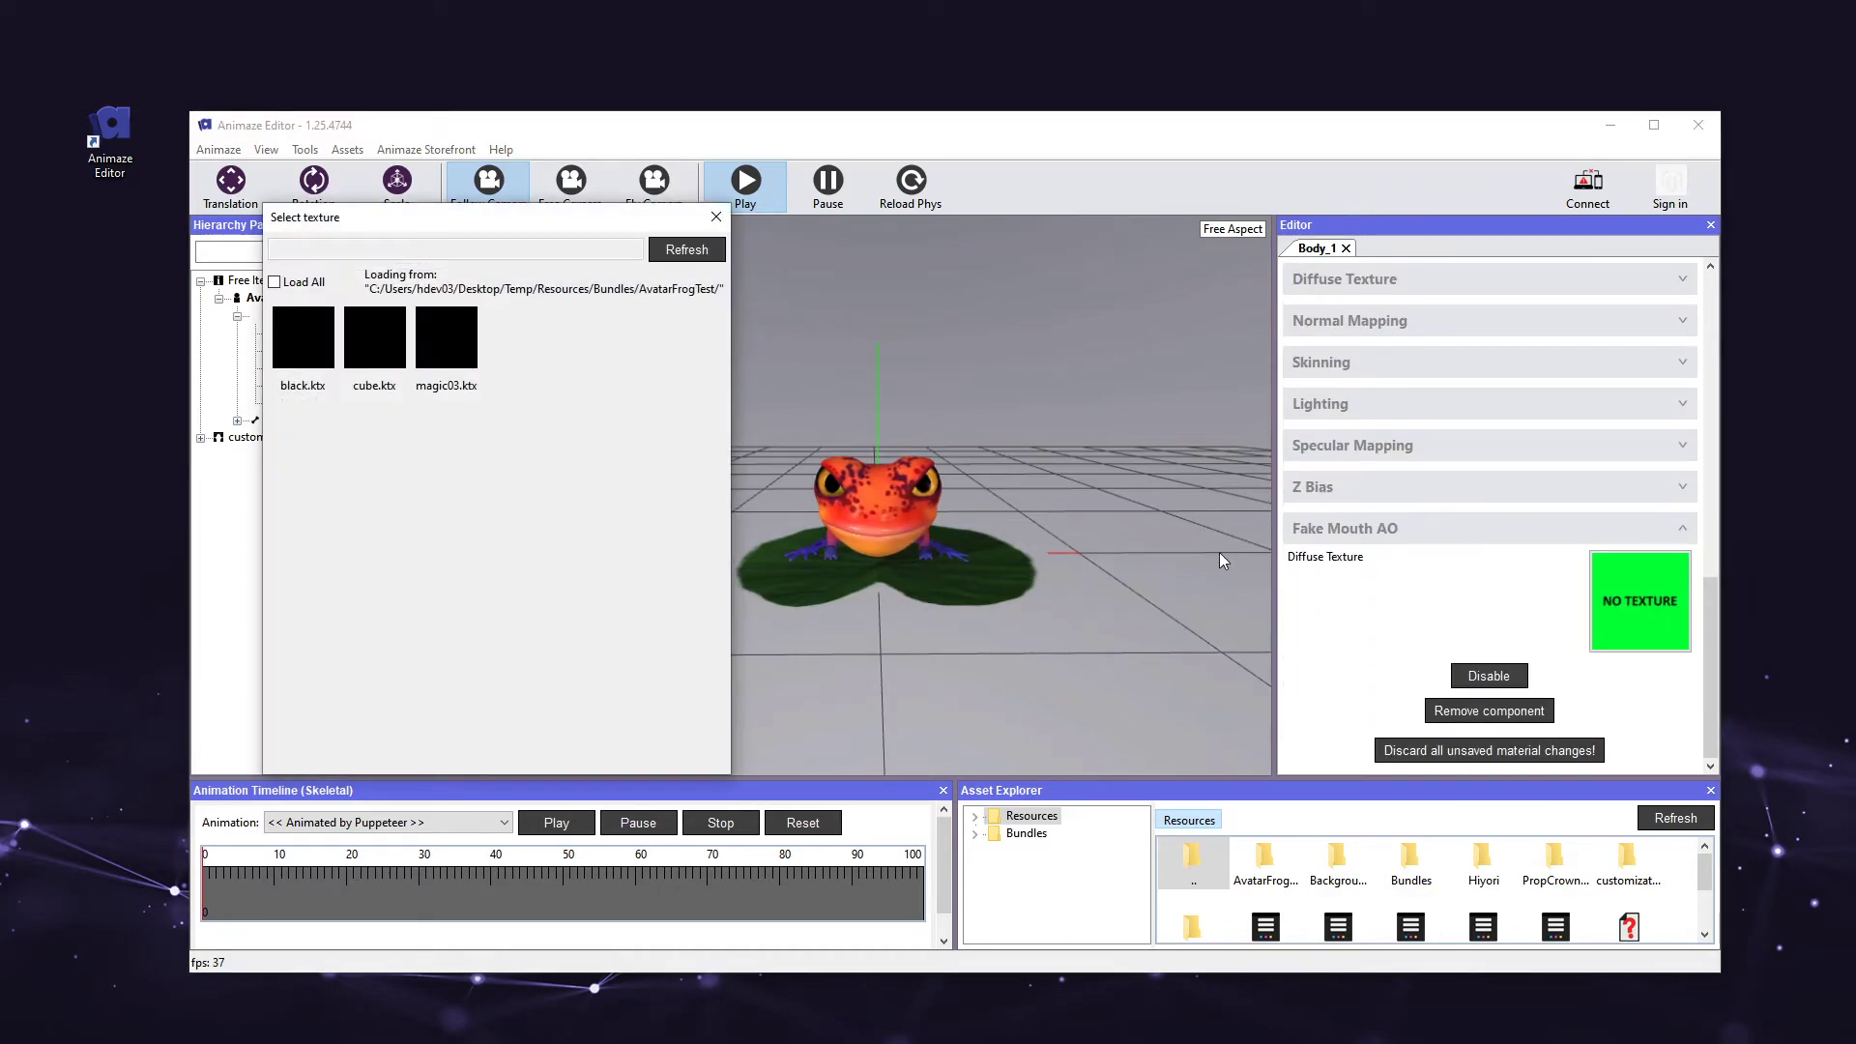
scroll(609, 517, down, 1)
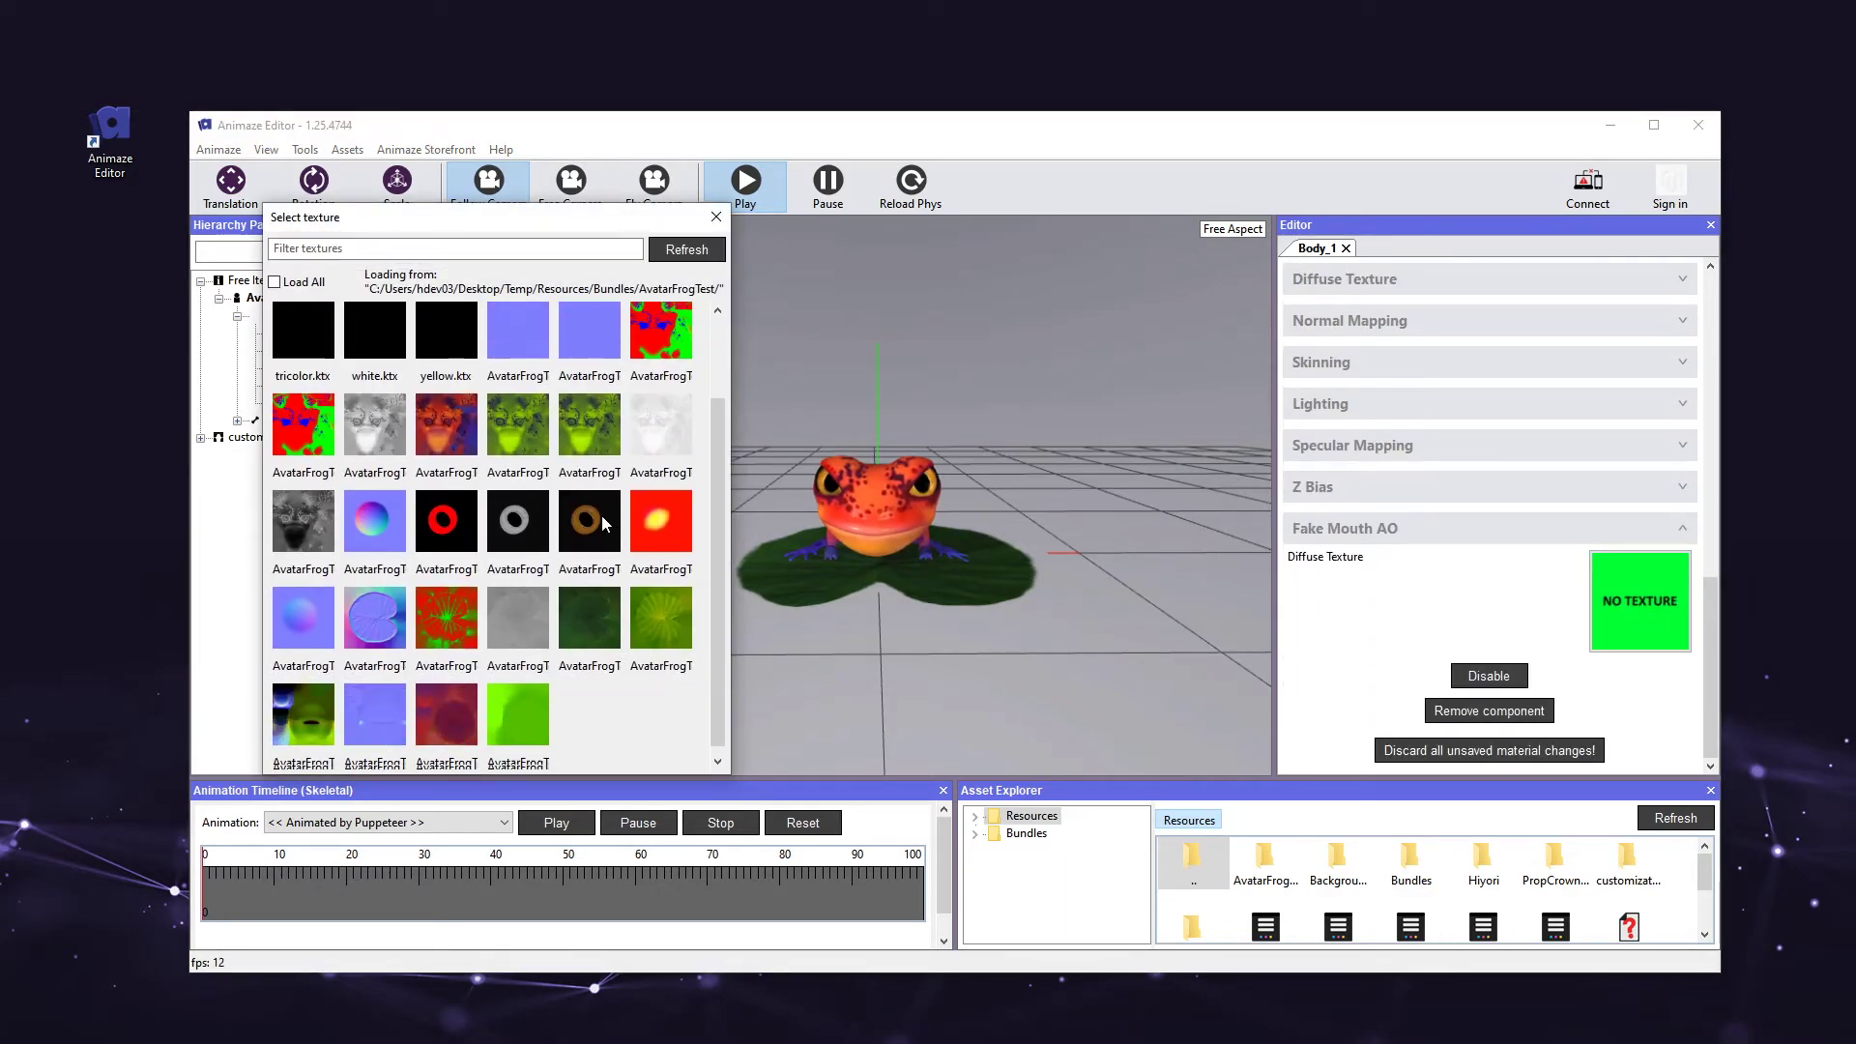
click(281, 719)
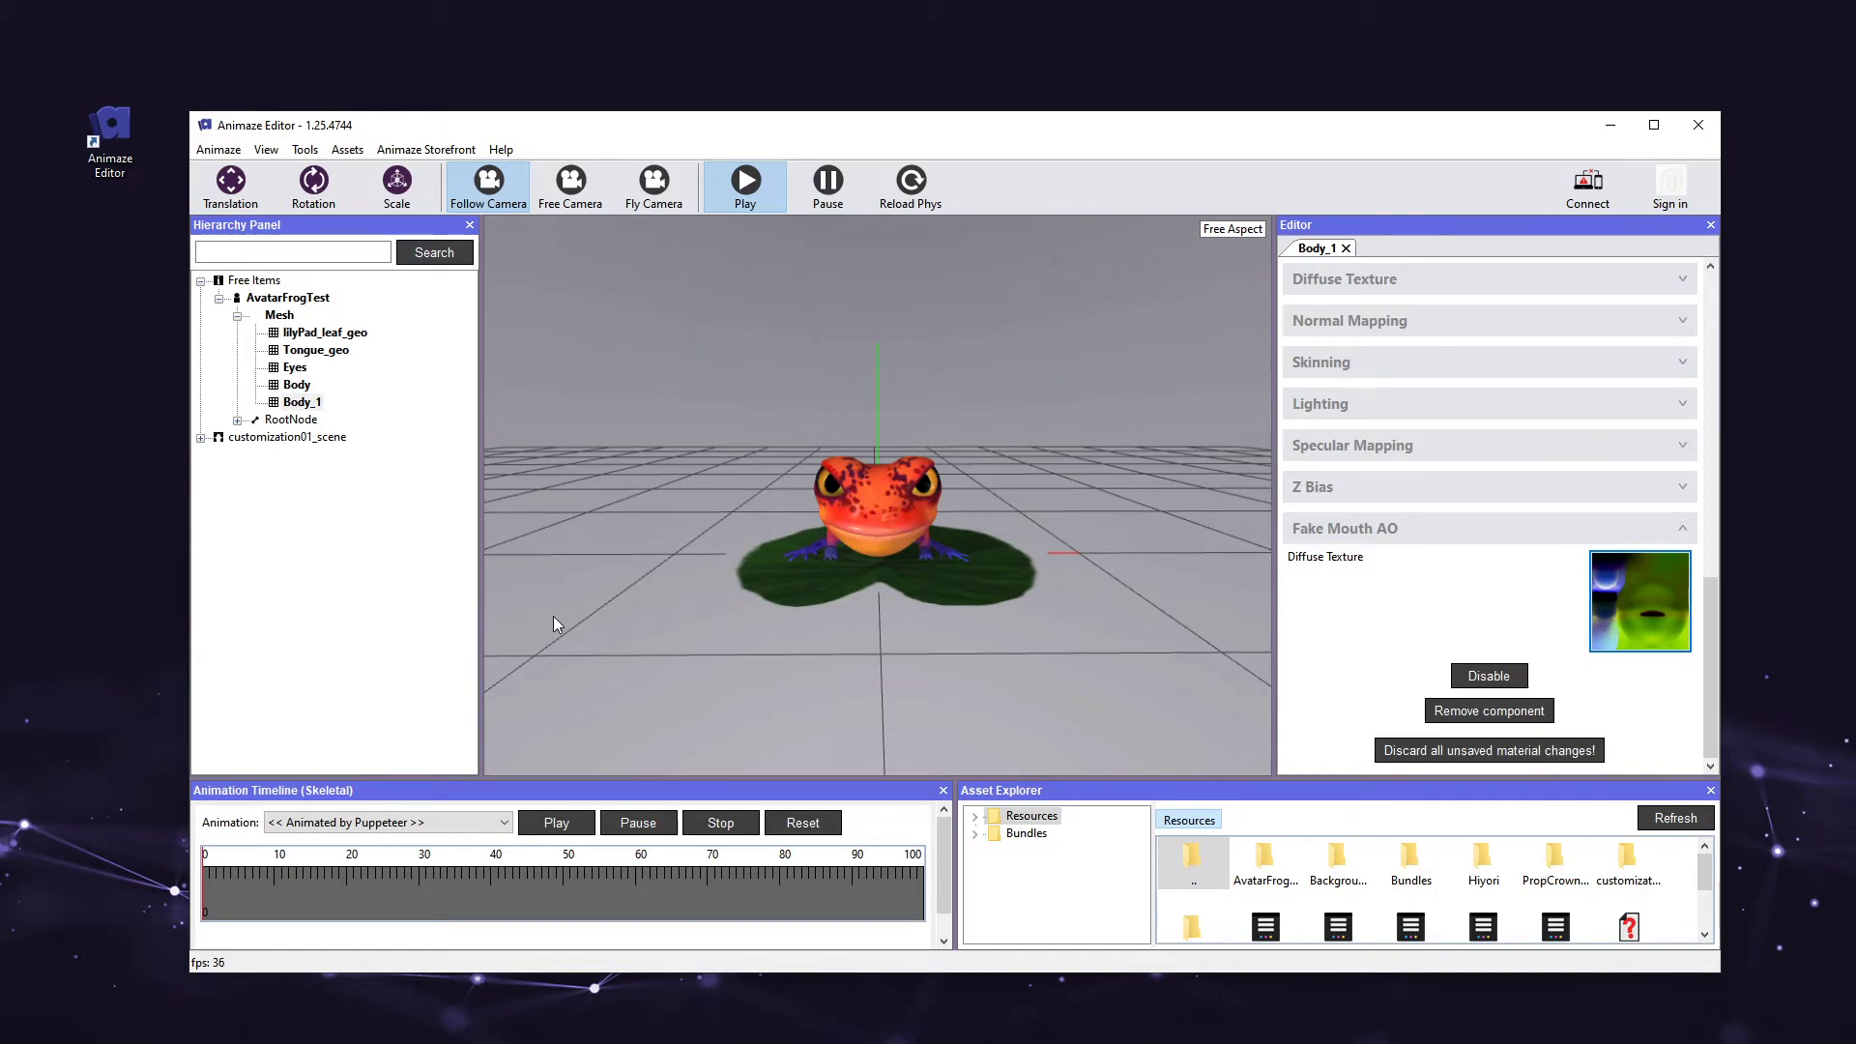
right_click(315, 302)
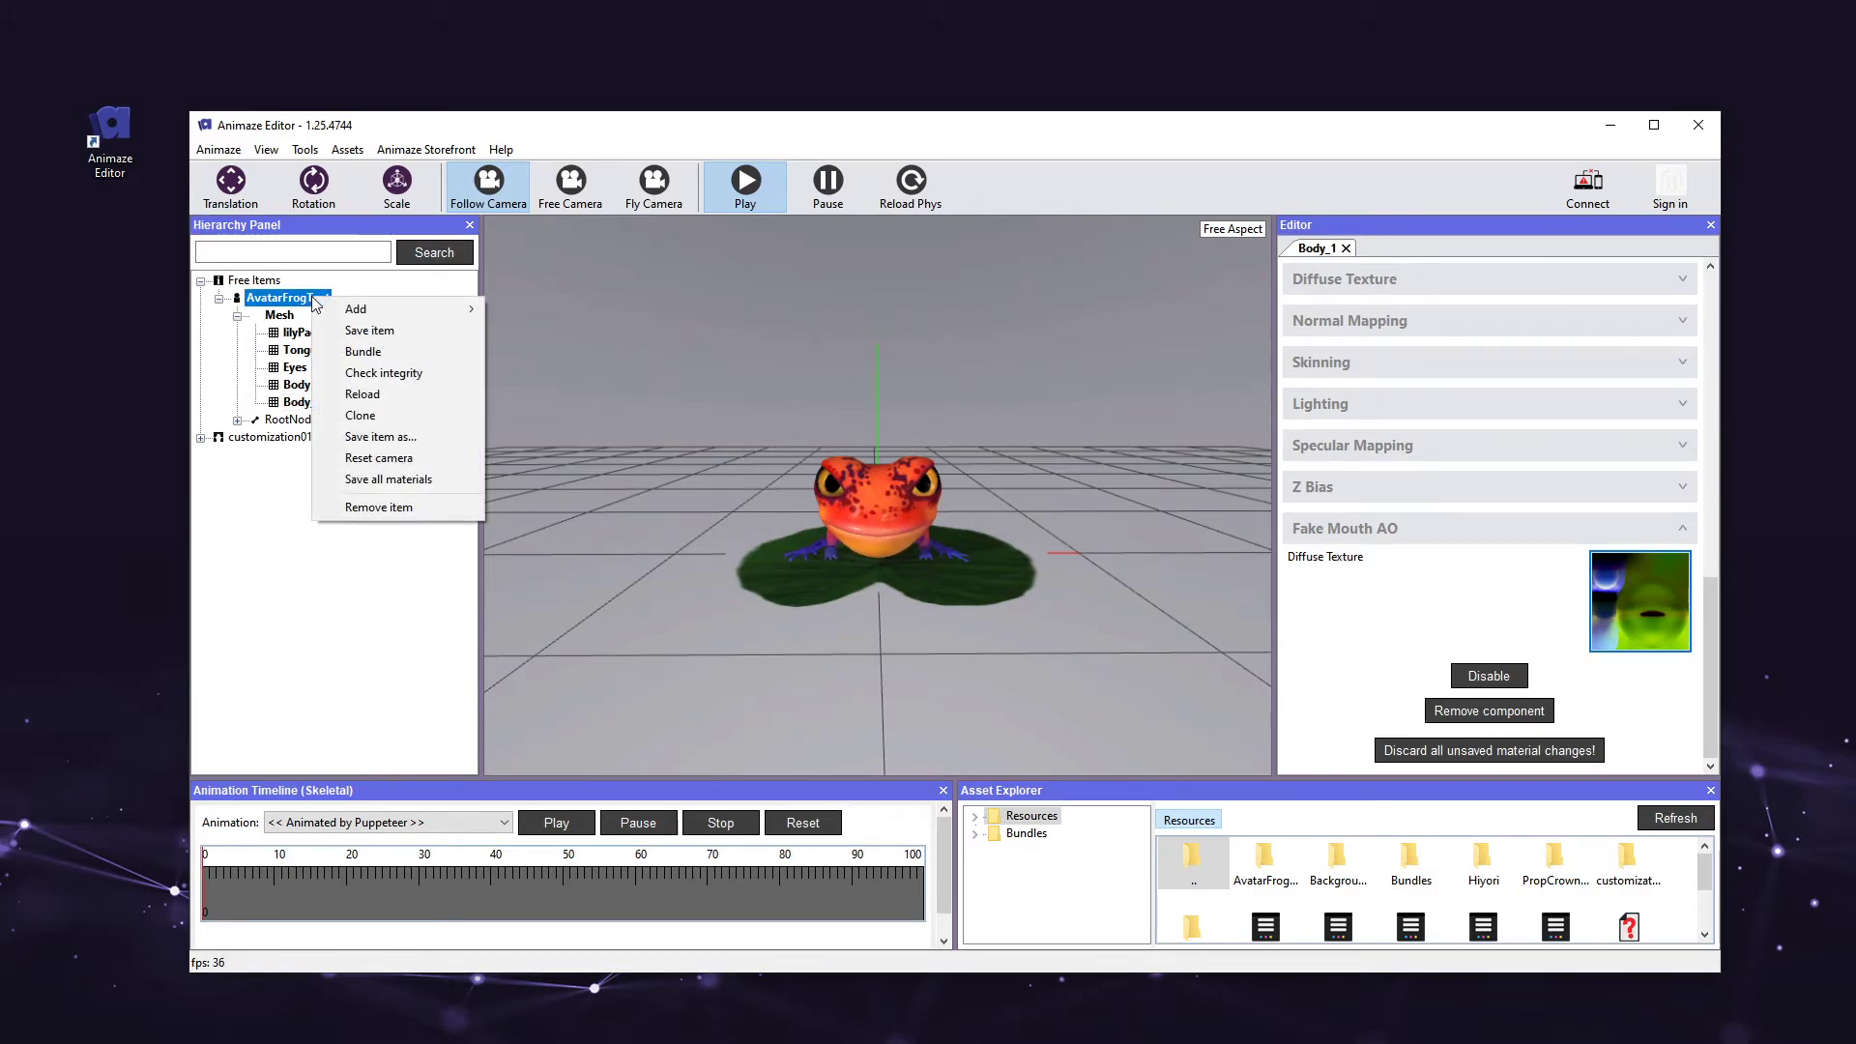
Use Save all materials on AvatarFrogTest, dismiss the Success message, and orbit the frog
mouse_move(432, 321)
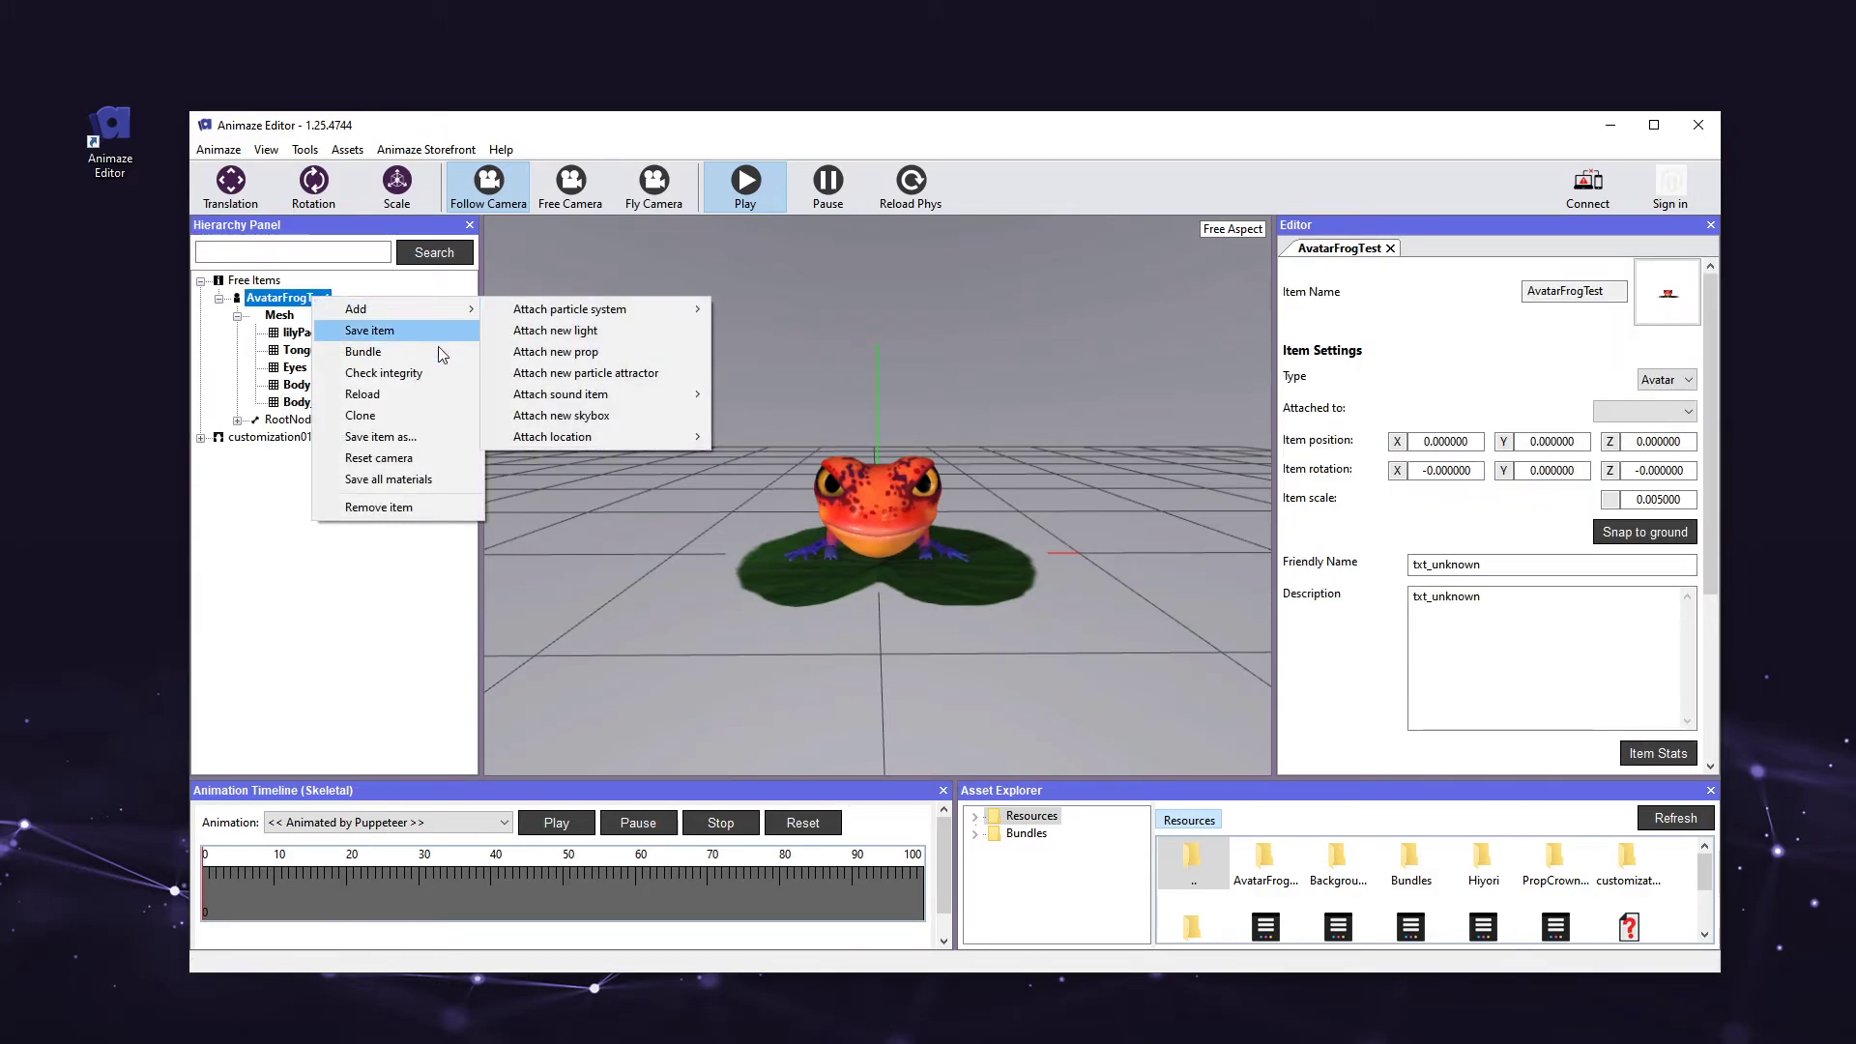
click(441, 479)
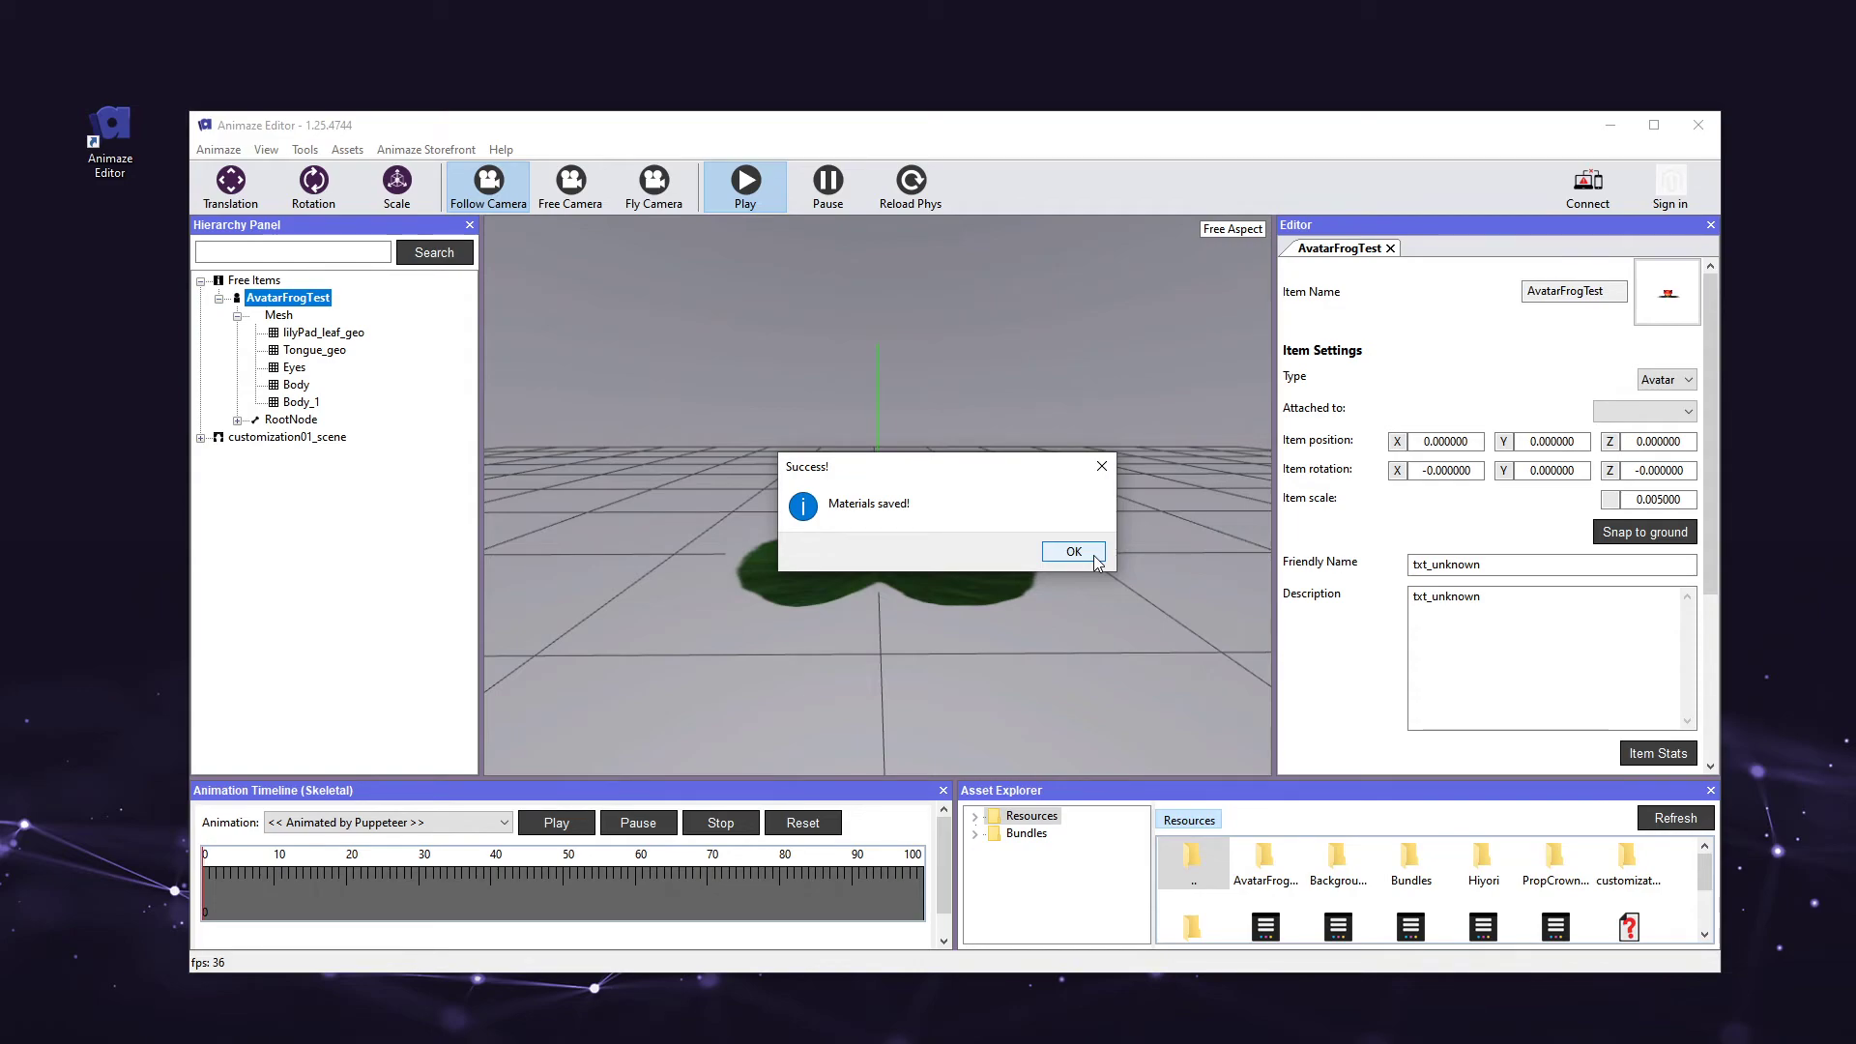
click(1093, 555)
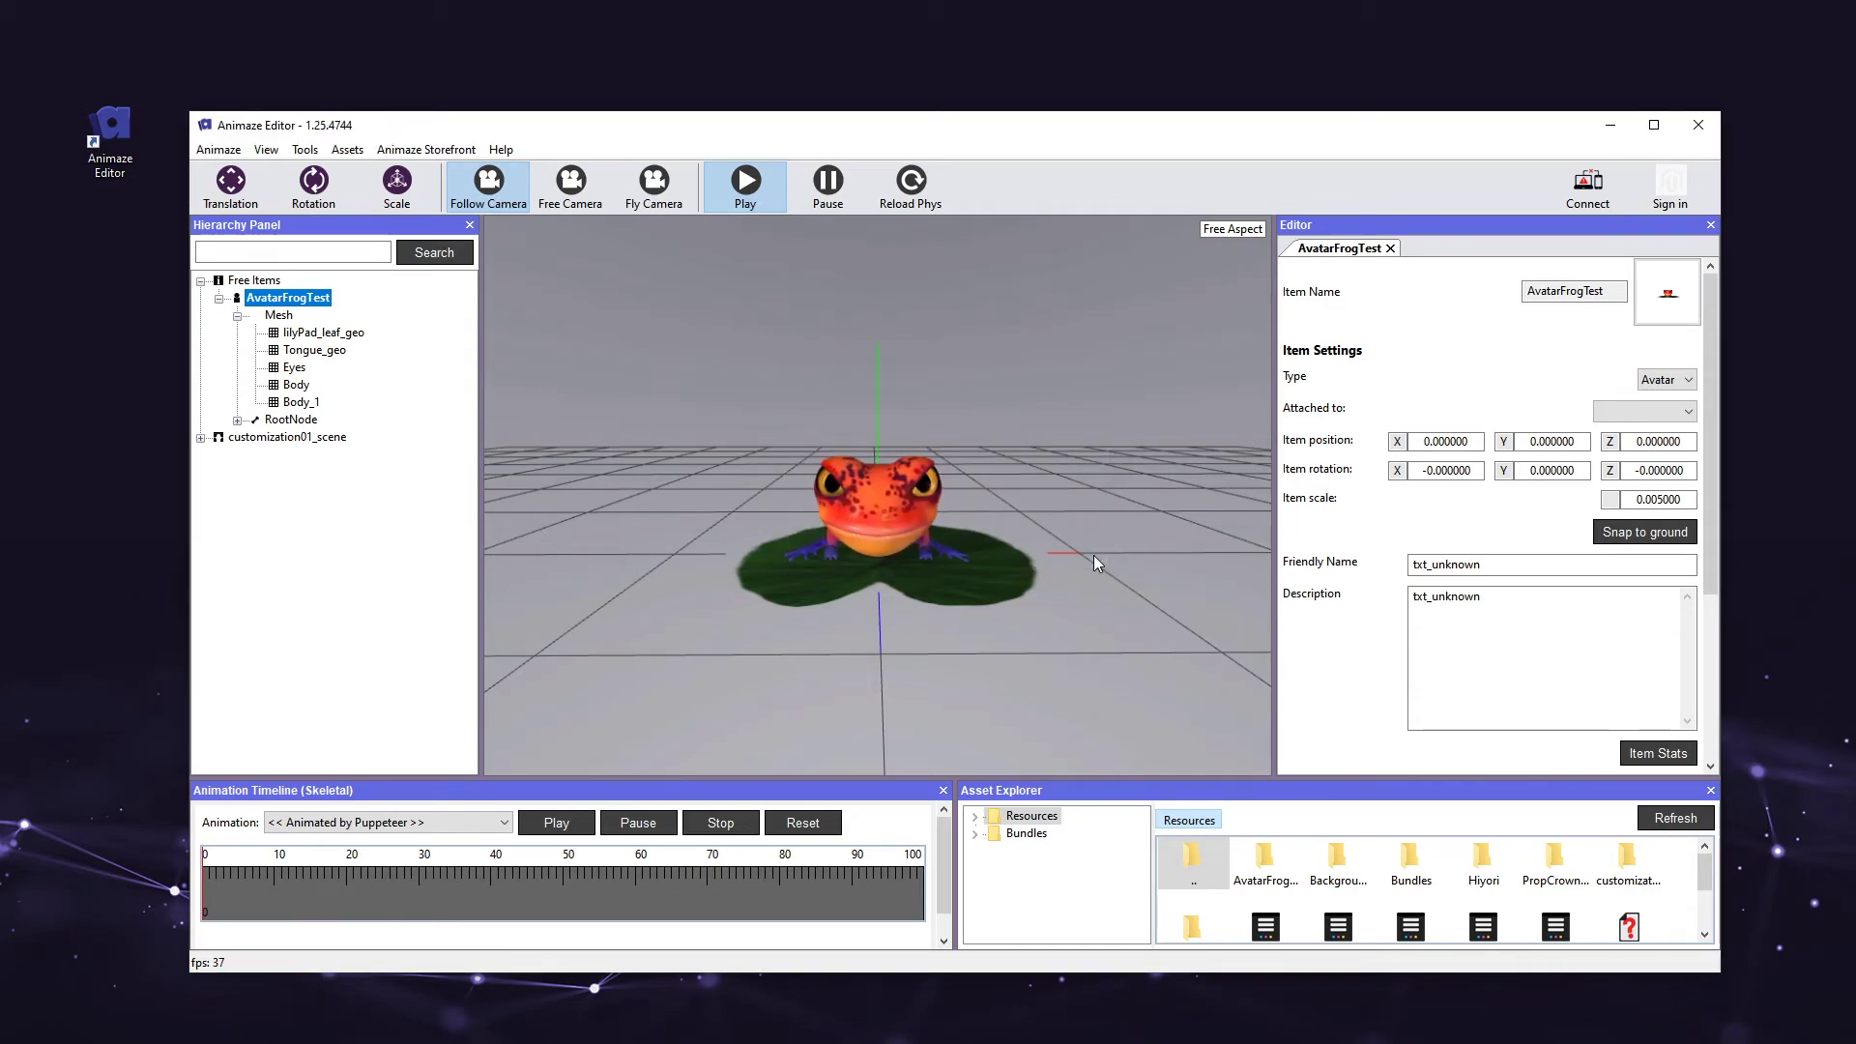
drag(1094, 555, 982, 308)
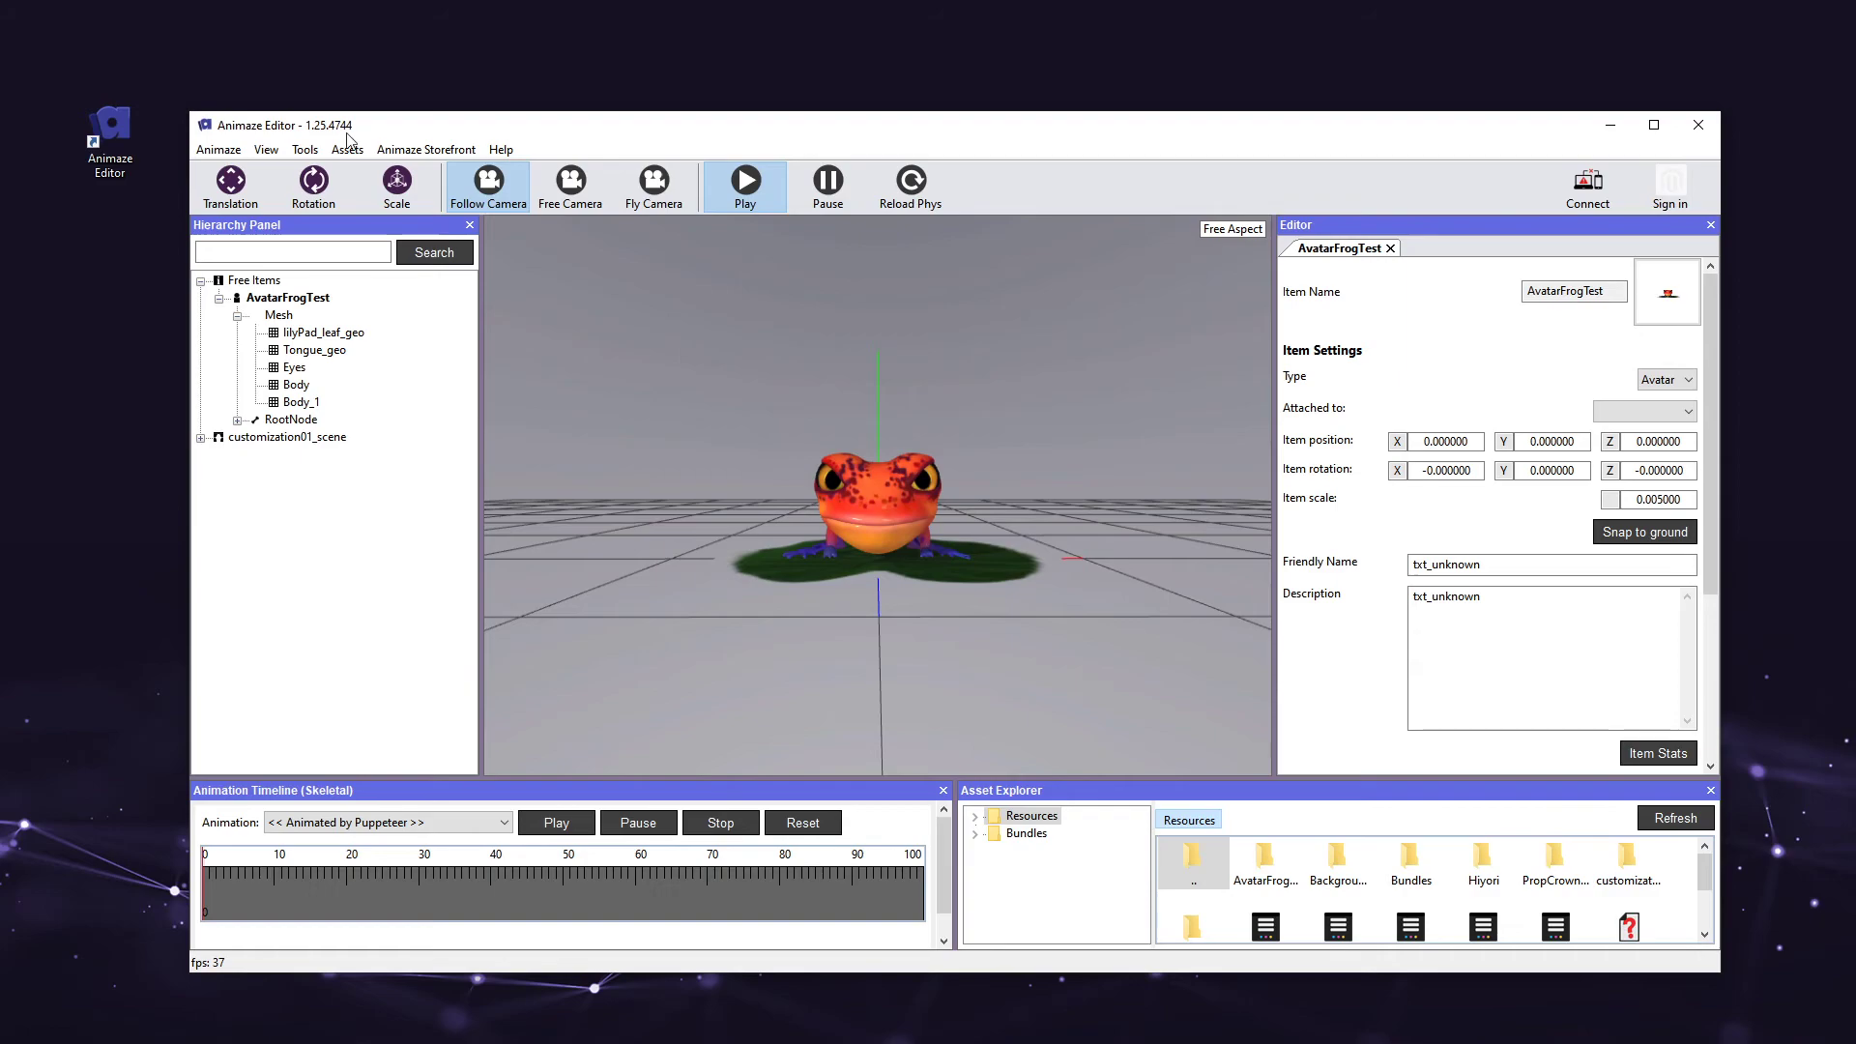
Start an Animaze Connect session on port 27015 from Tools > Local Connect
click(304, 149)
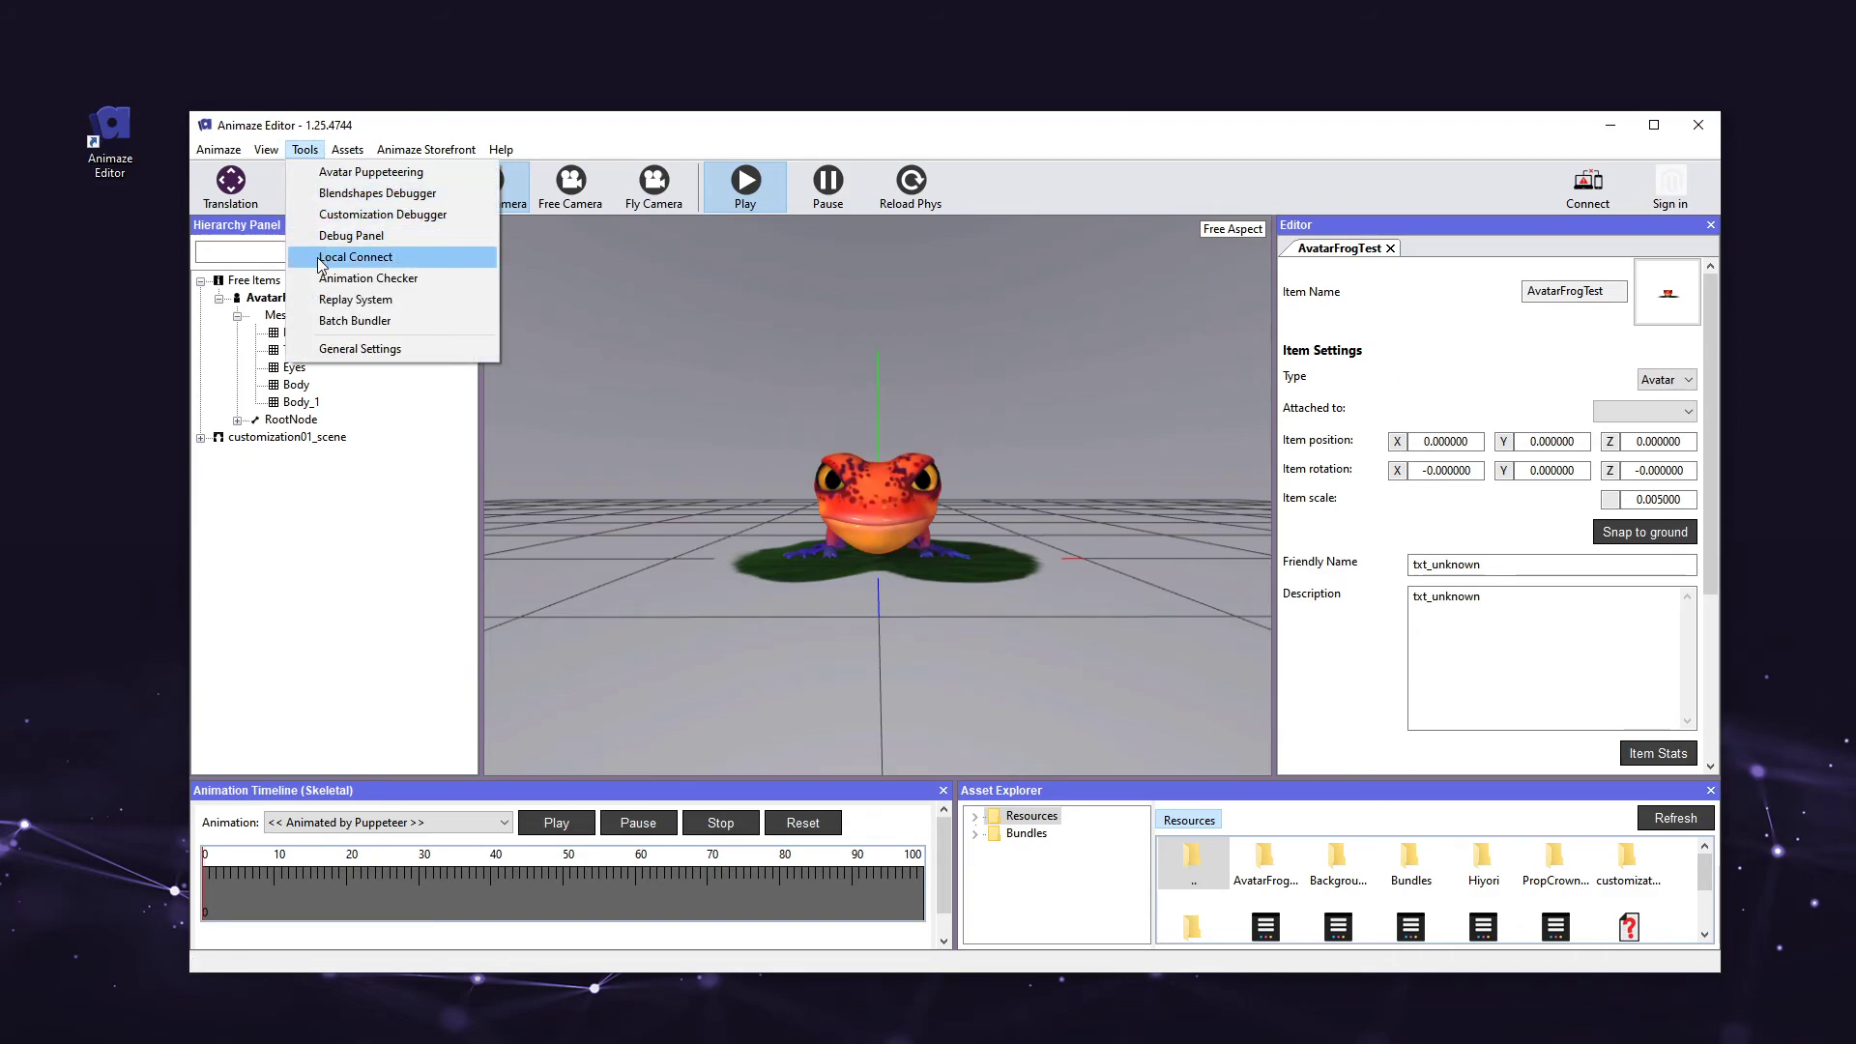
click(324, 257)
drag(278, 29, 768, 182)
click(1262, 241)
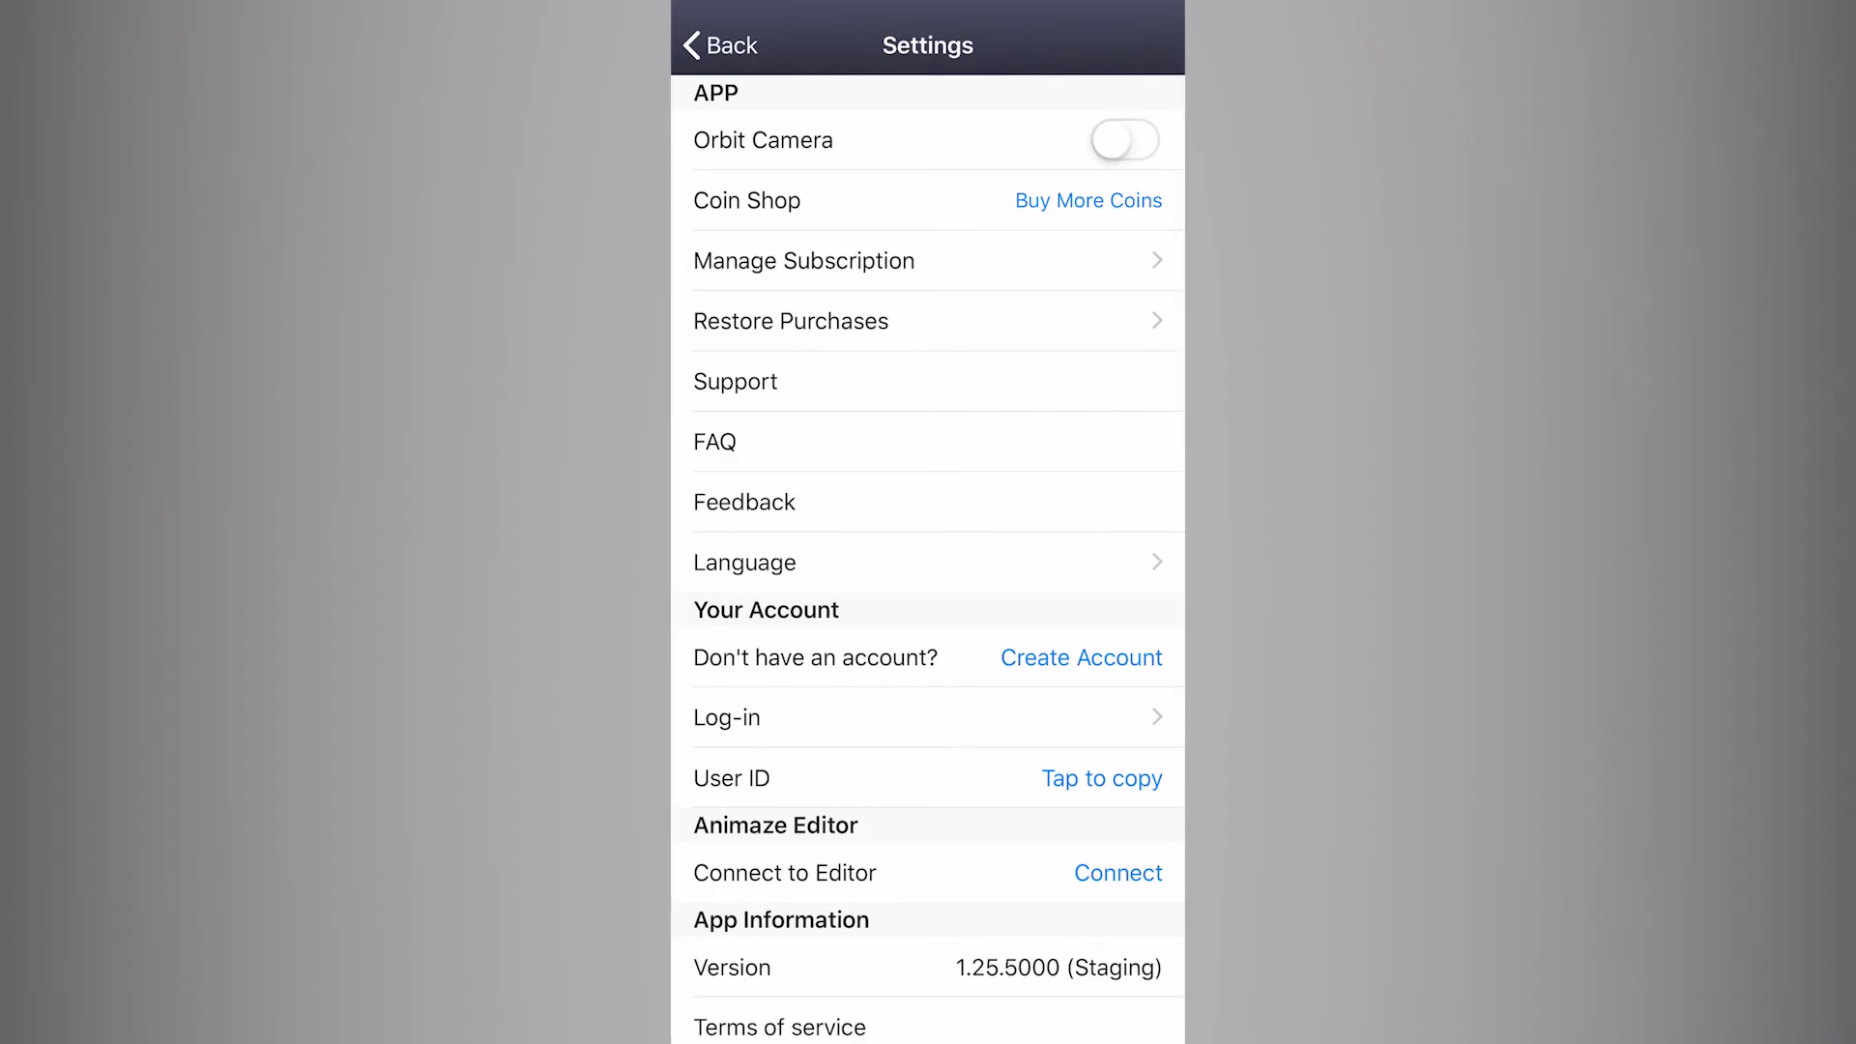
Restore purchases on the phone, then pair it using Connect to Editor
click(790, 321)
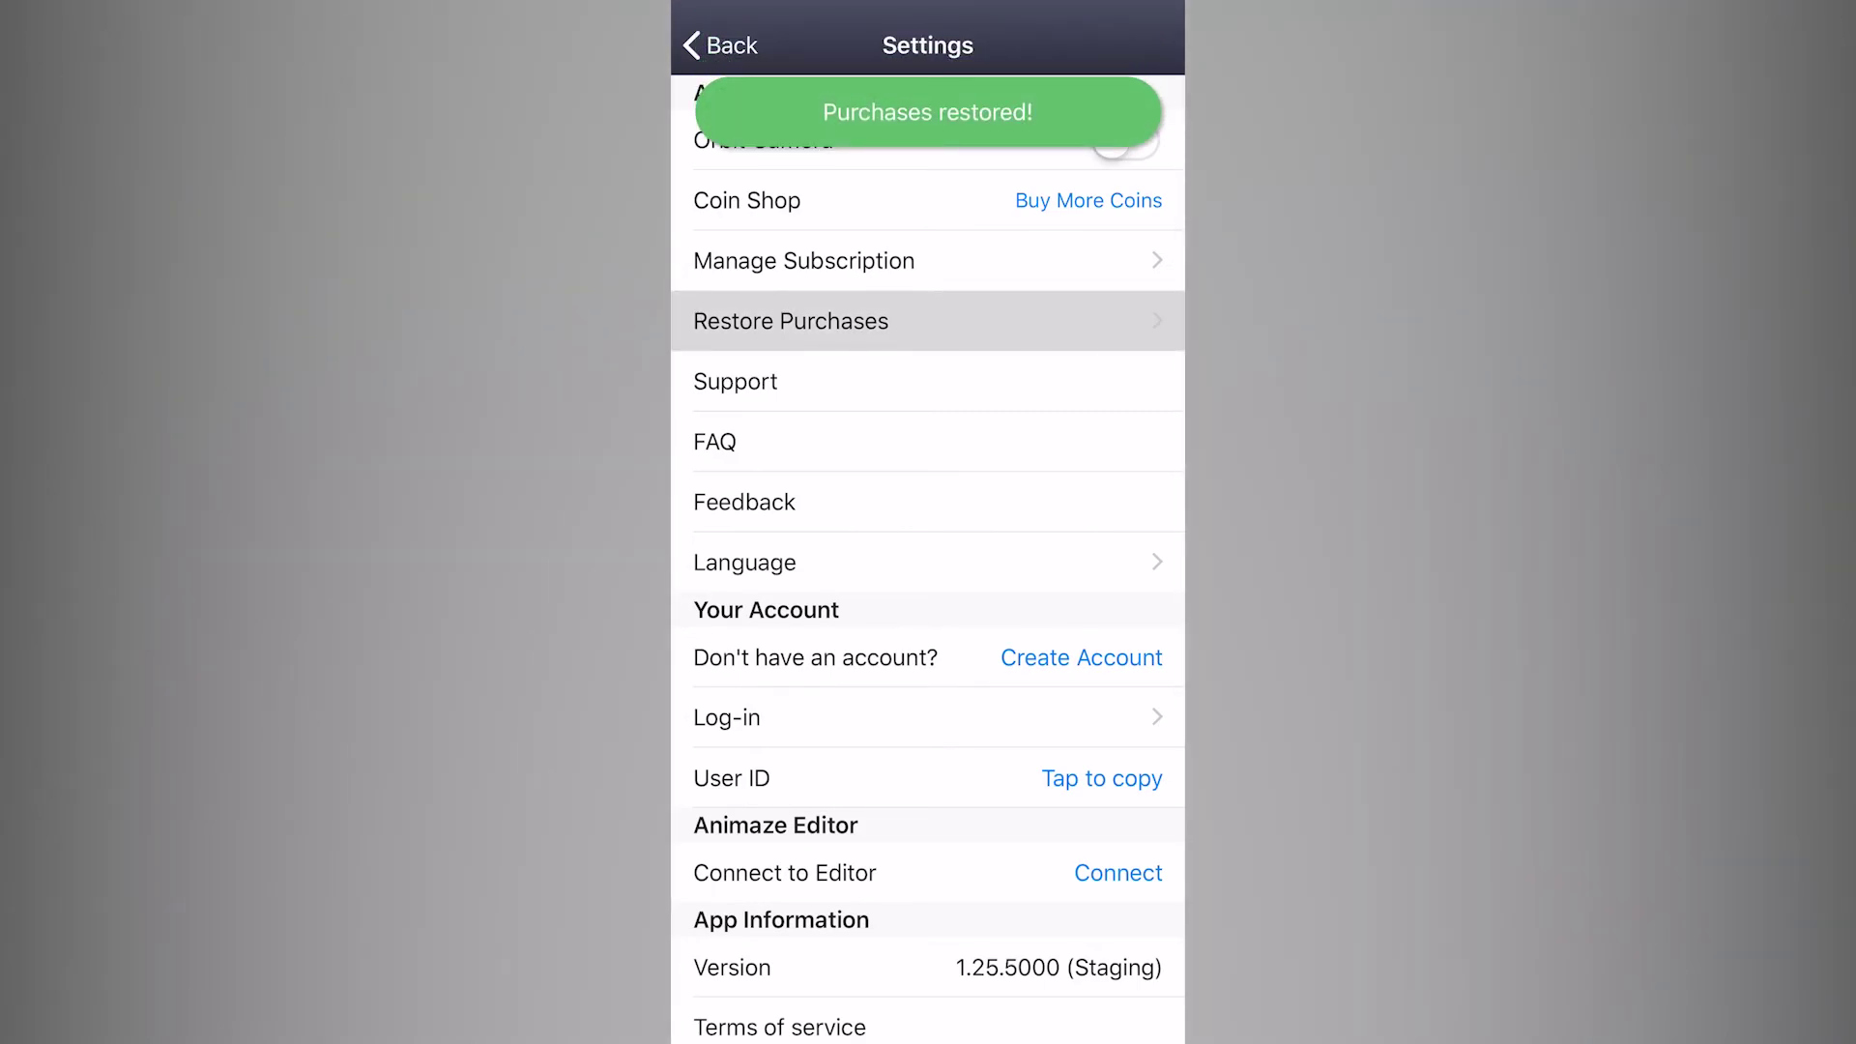
scroll(928, 580, down, 3)
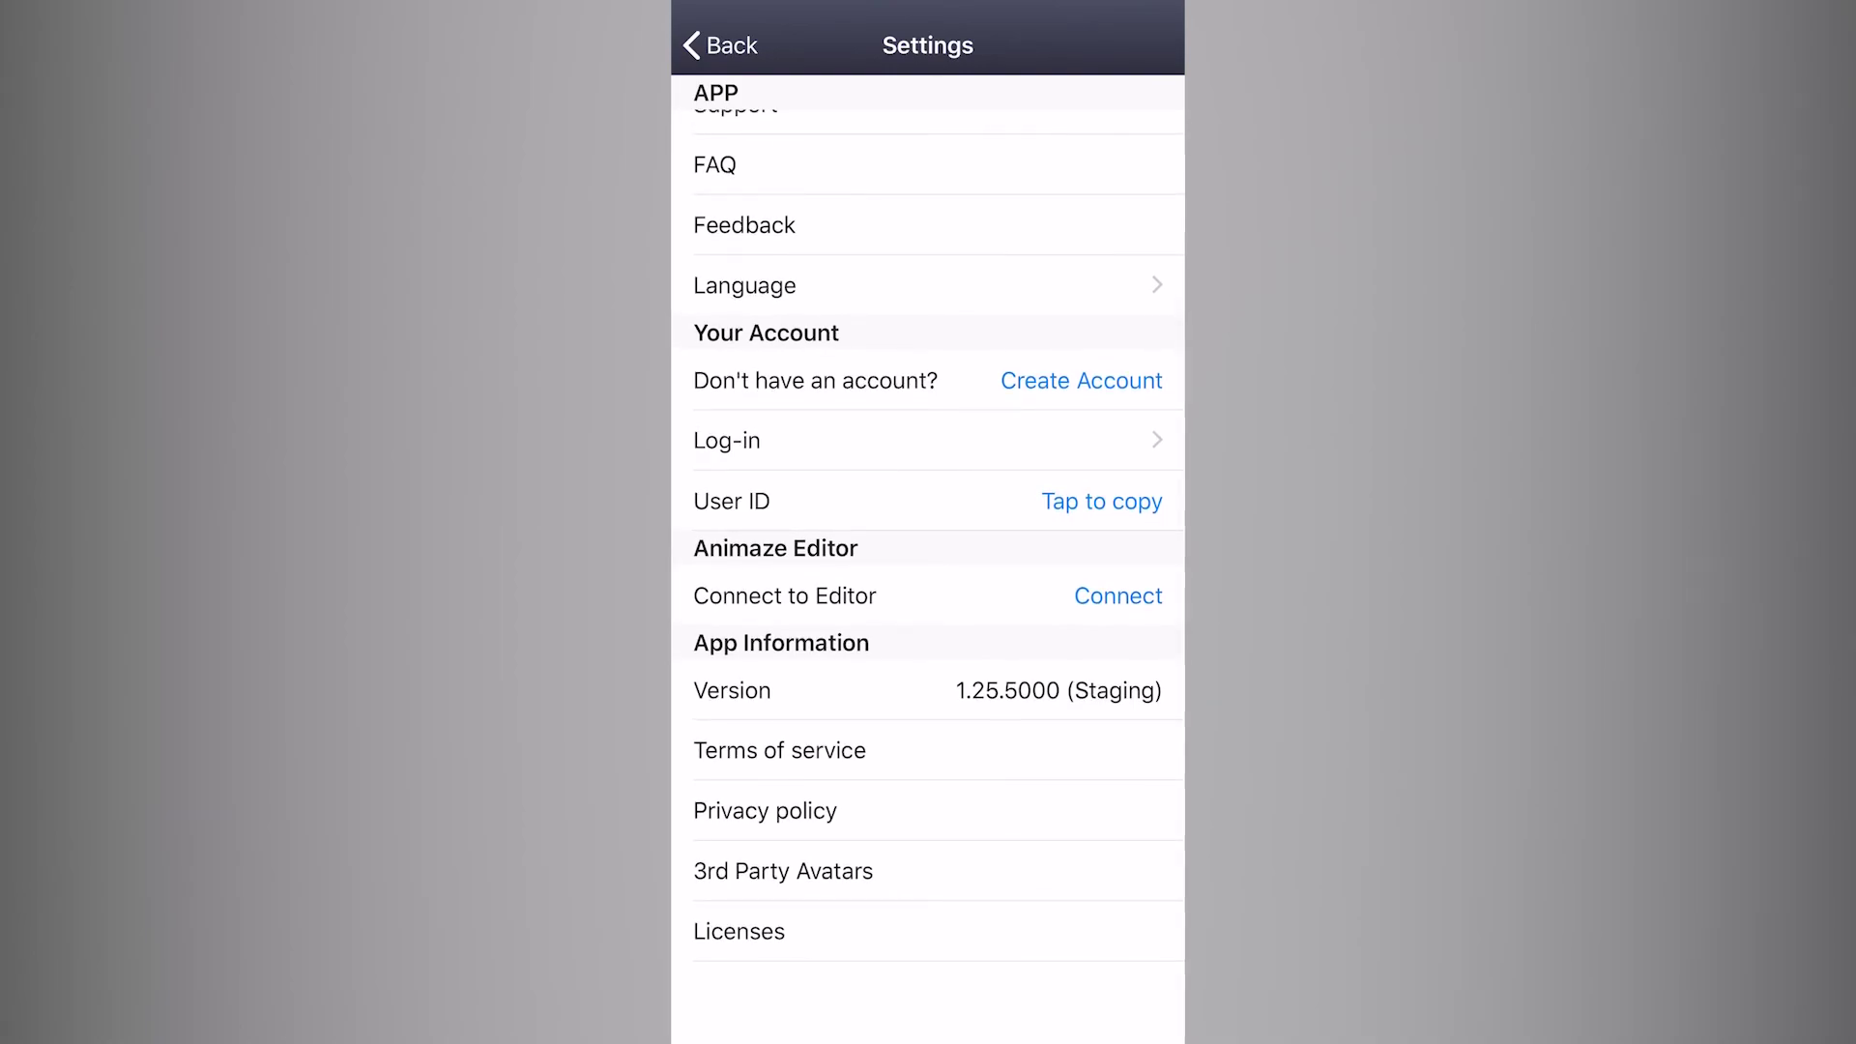
click(1118, 596)
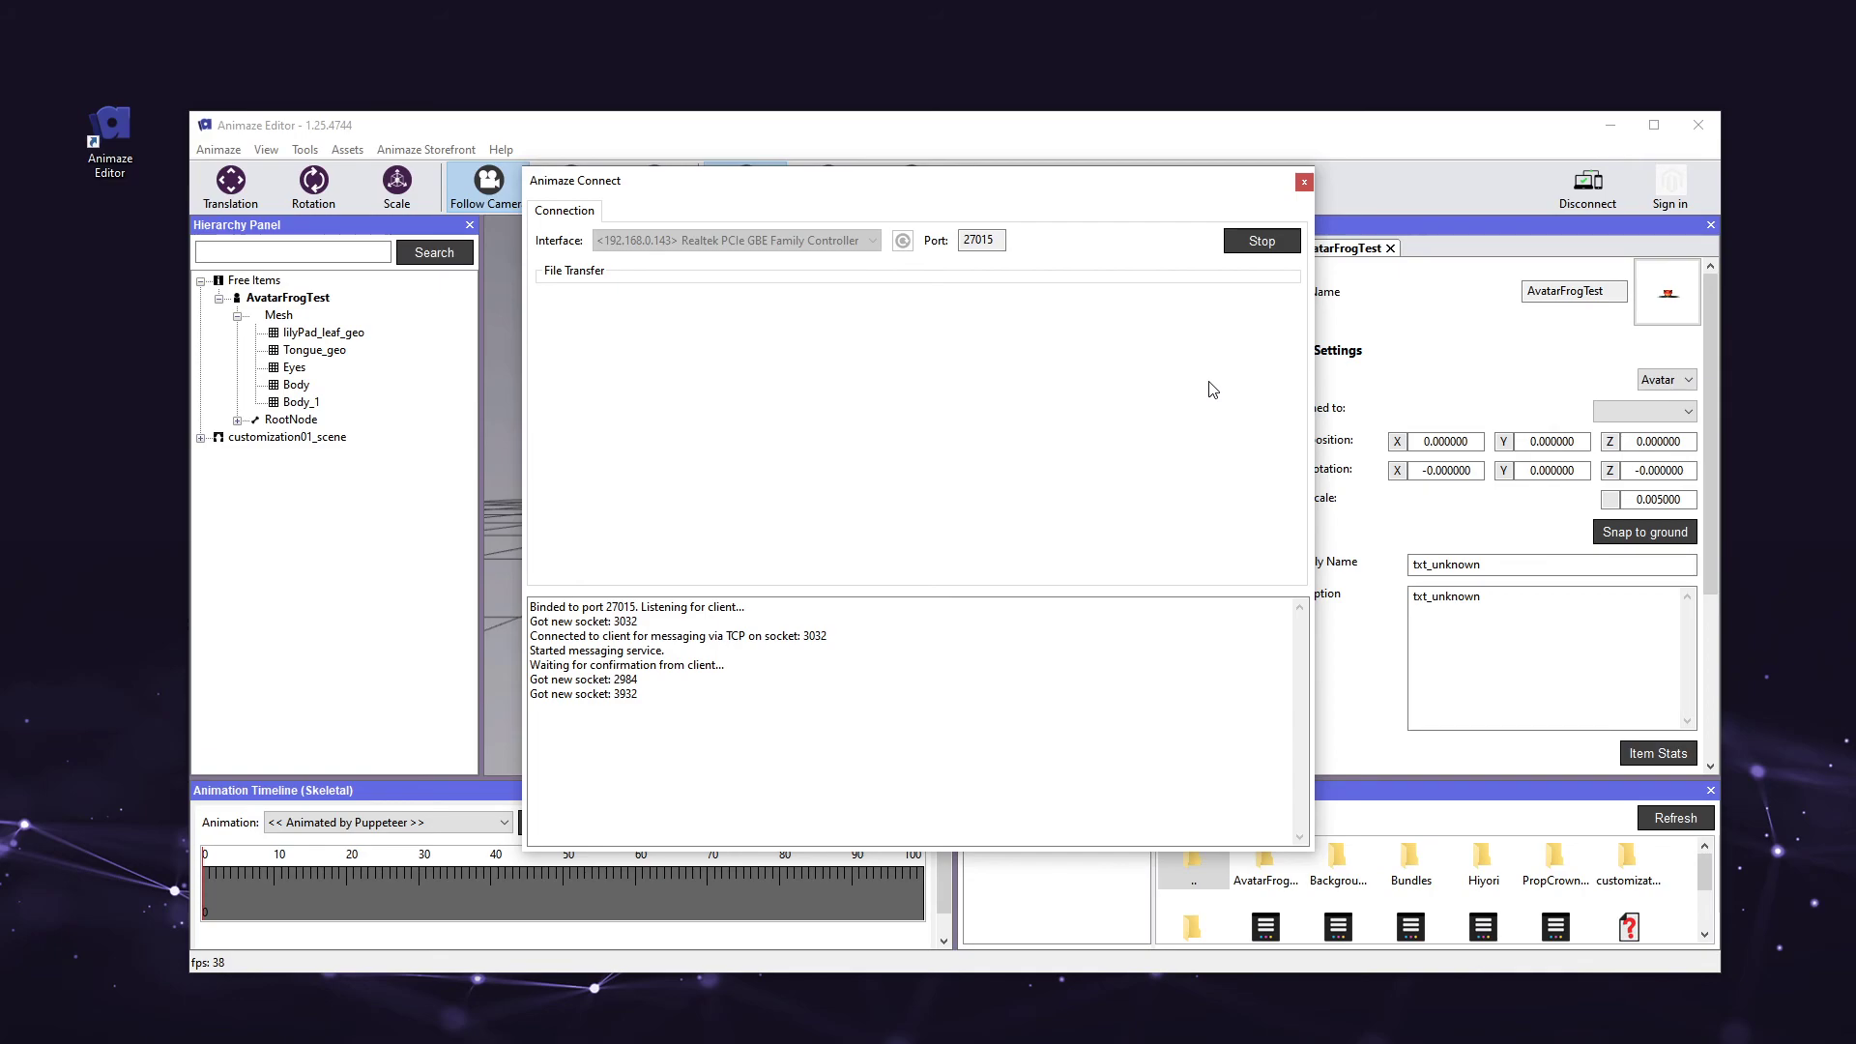
Send AvatarFrogTest.avatar to the connected phone with Send to device
drag(942, 189, 1446, 303)
right_click(326, 304)
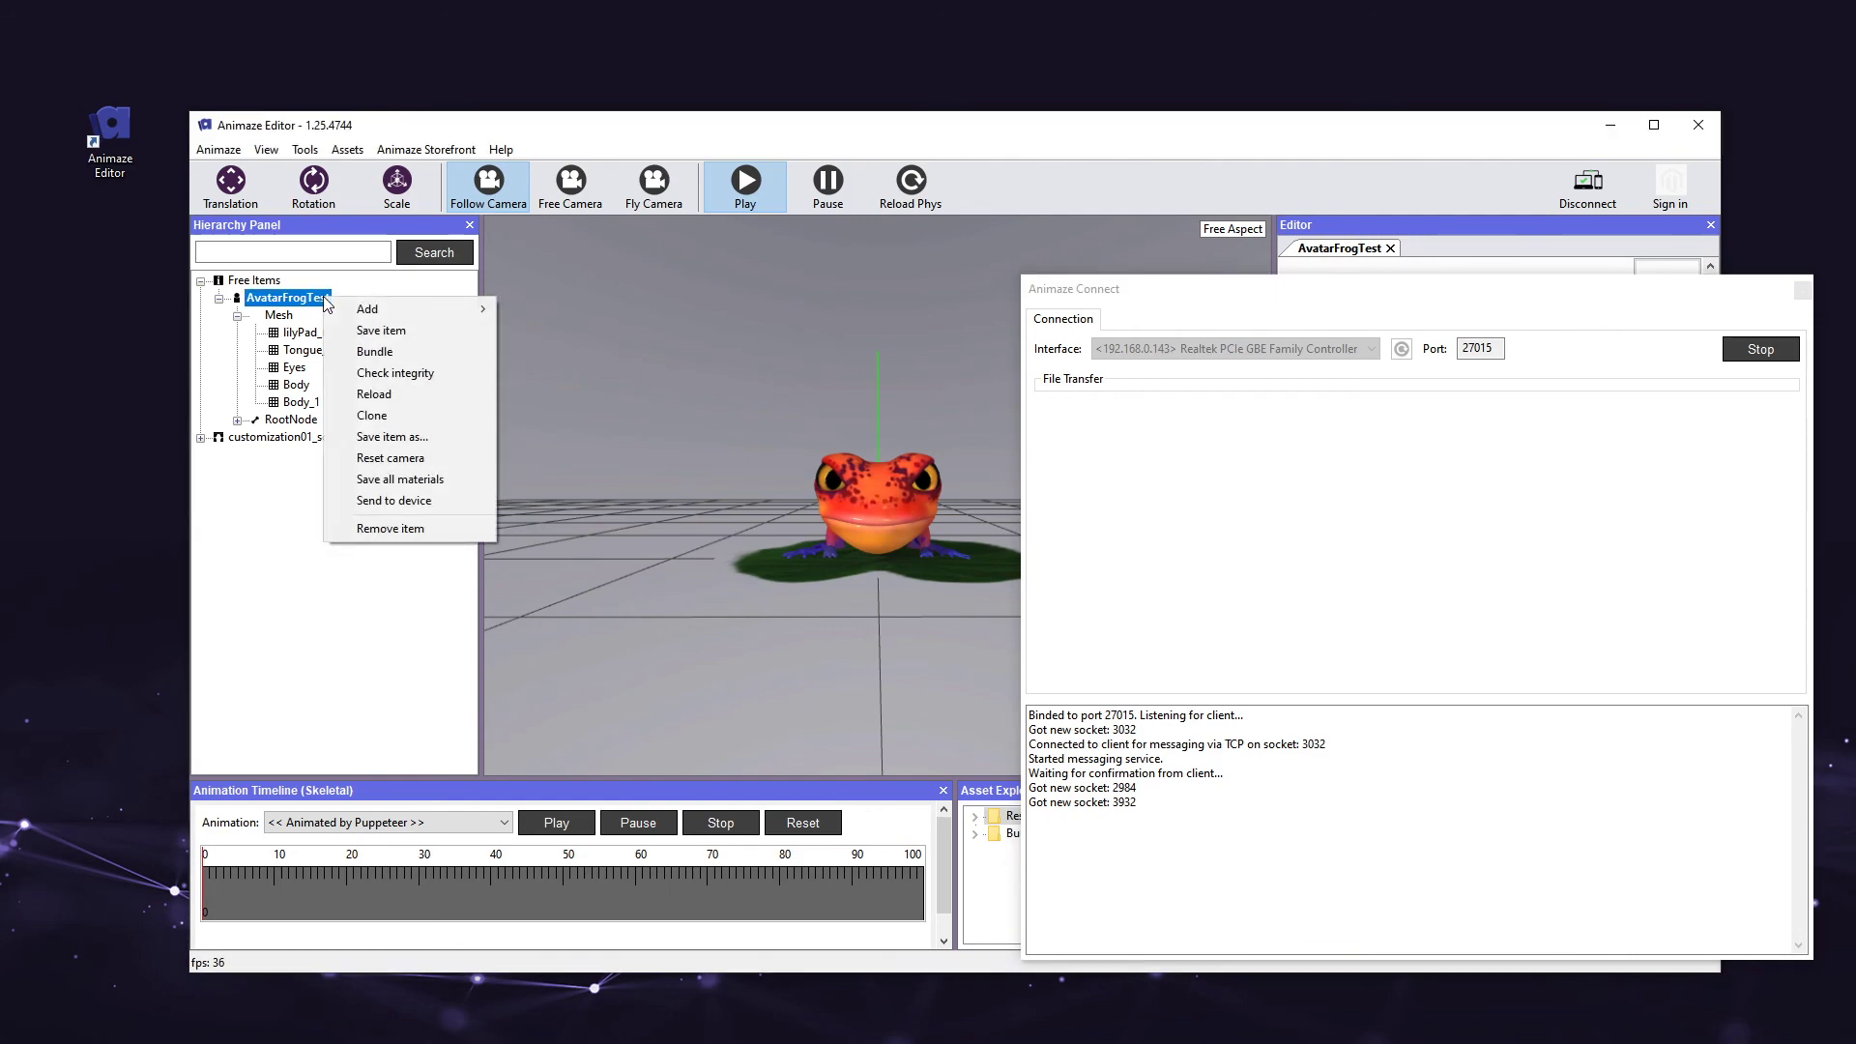
click(466, 498)
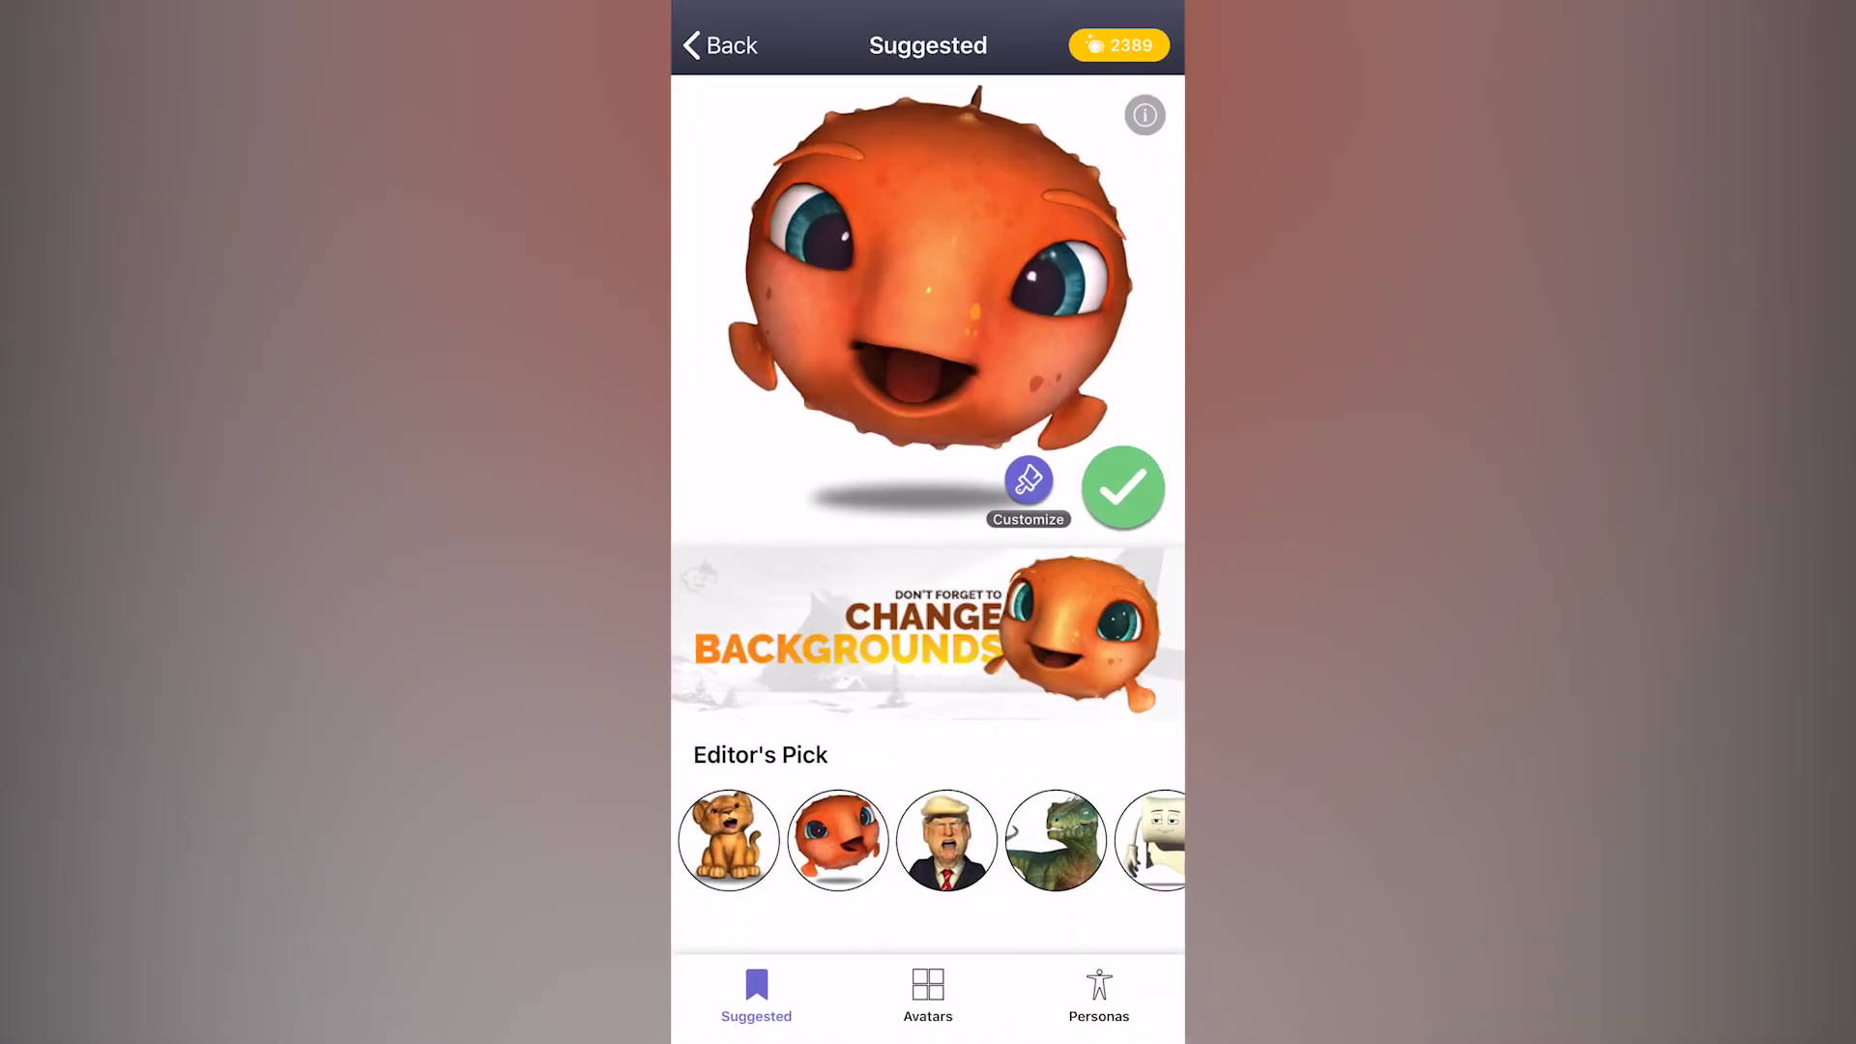
Choose the frog under Imported Avatars and confirm it as the active avatar
scroll(928, 754, down, 5)
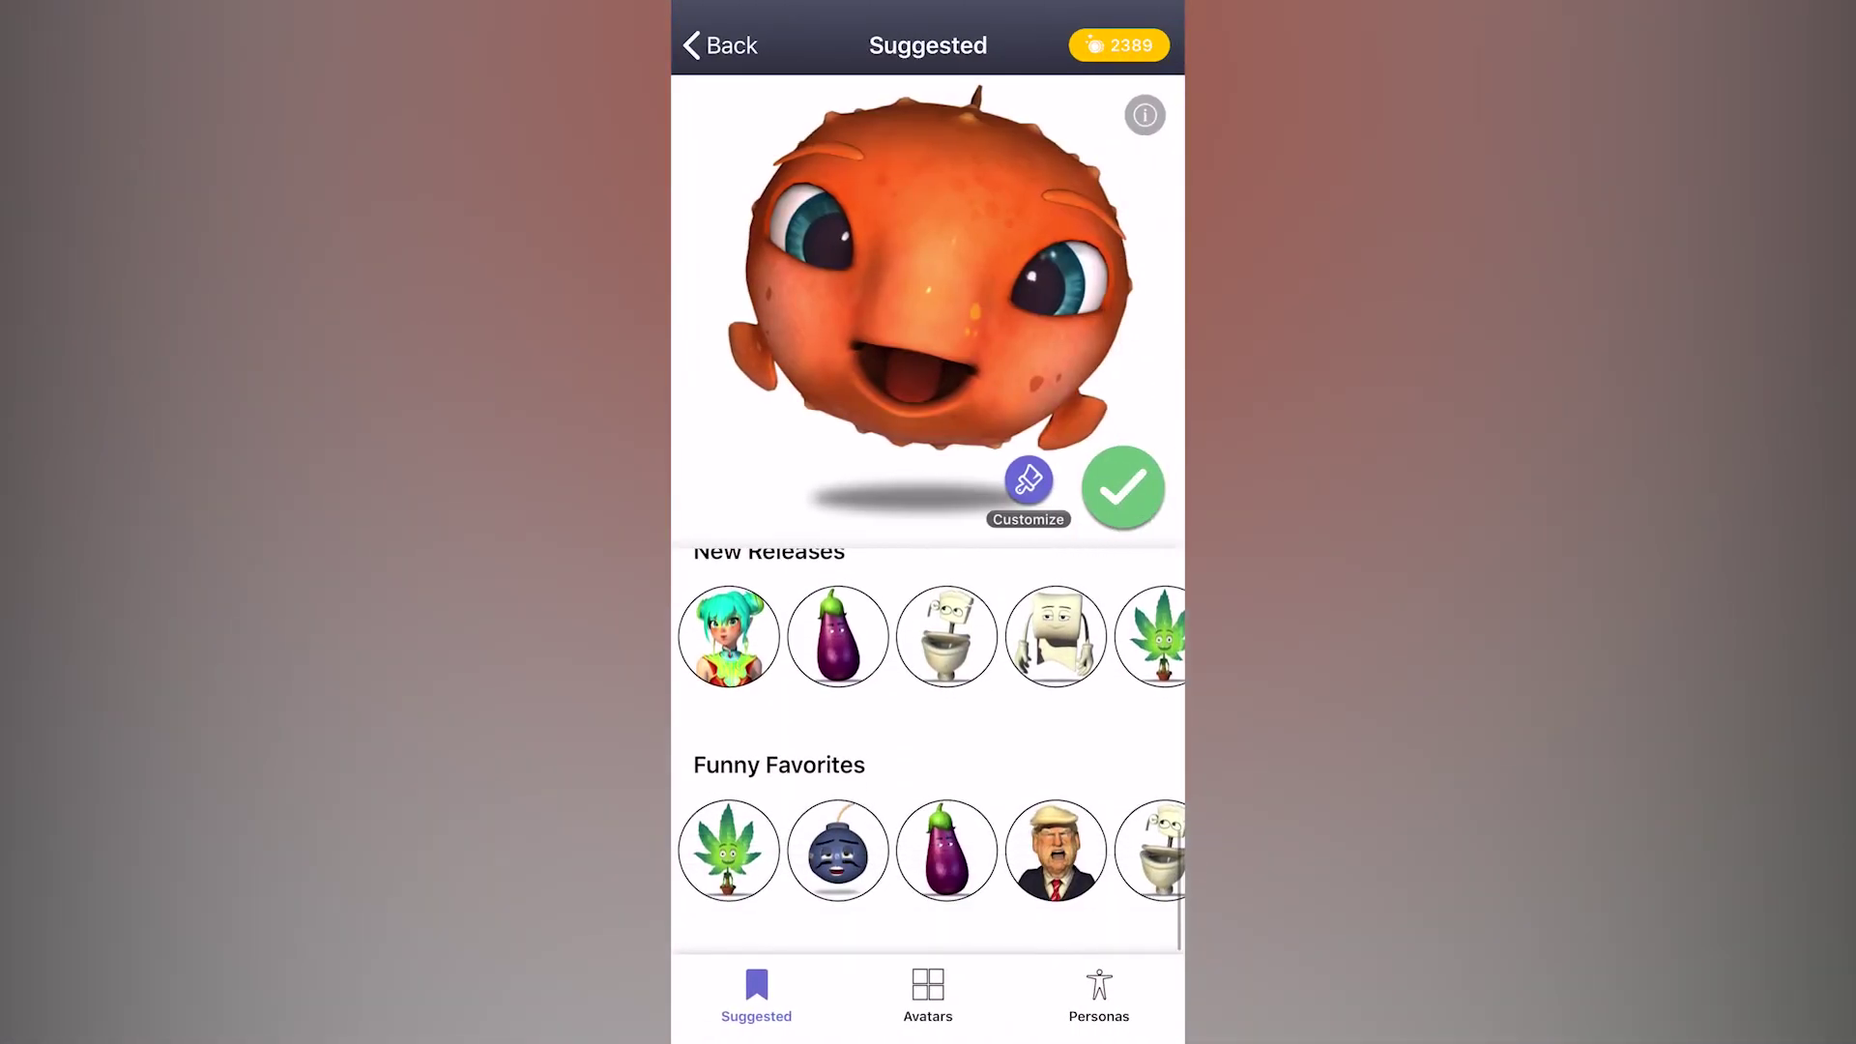
click(928, 993)
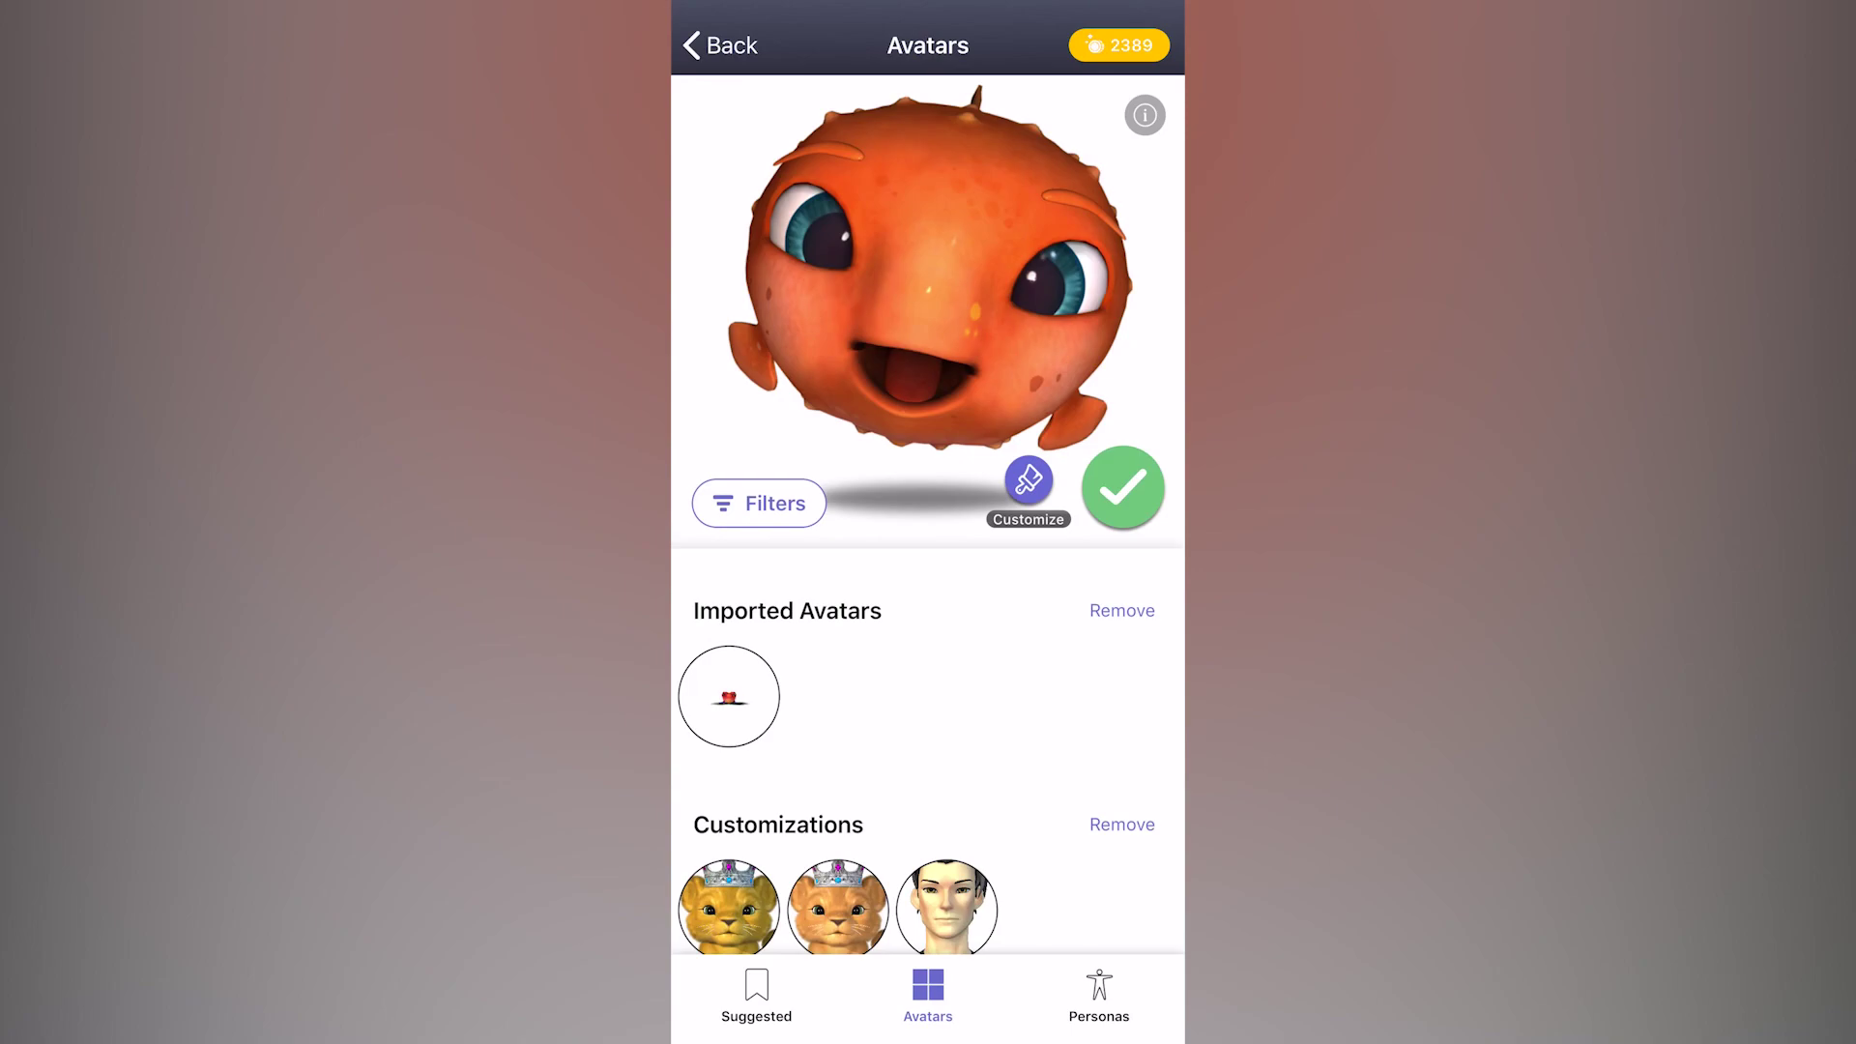
click(729, 696)
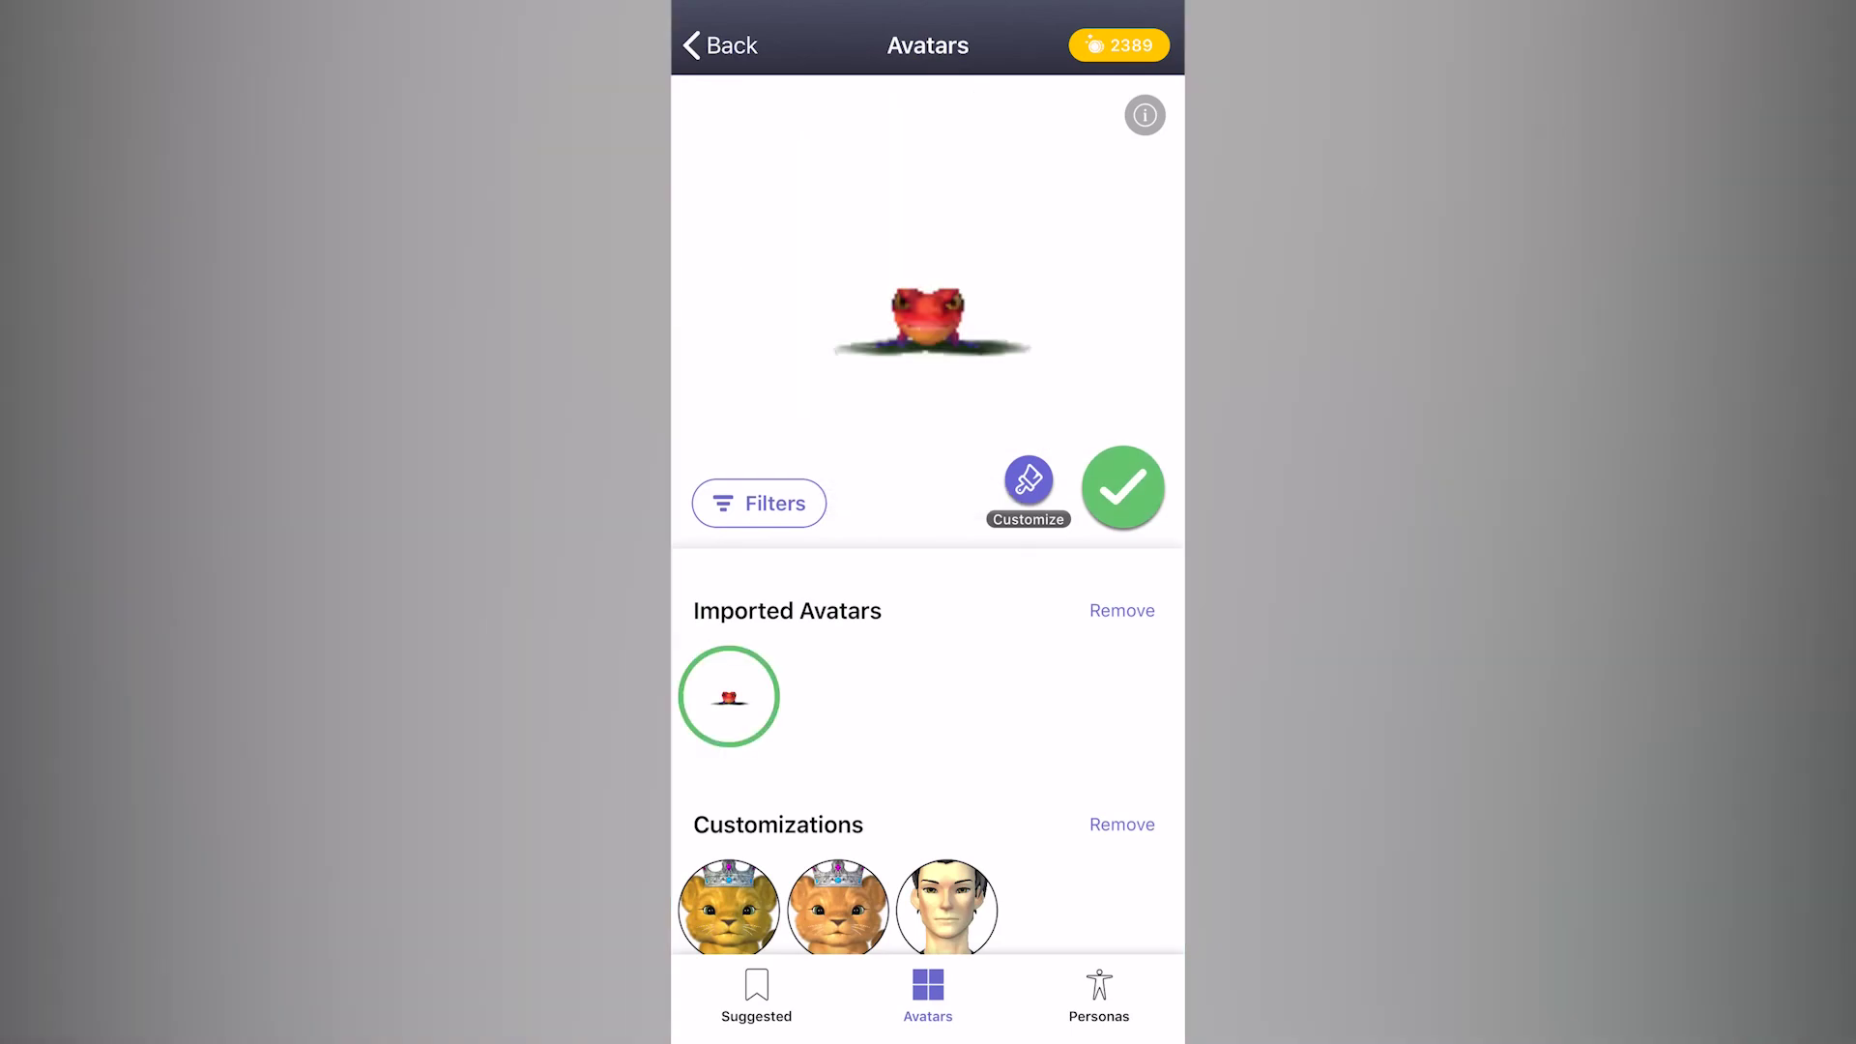
click(1122, 487)
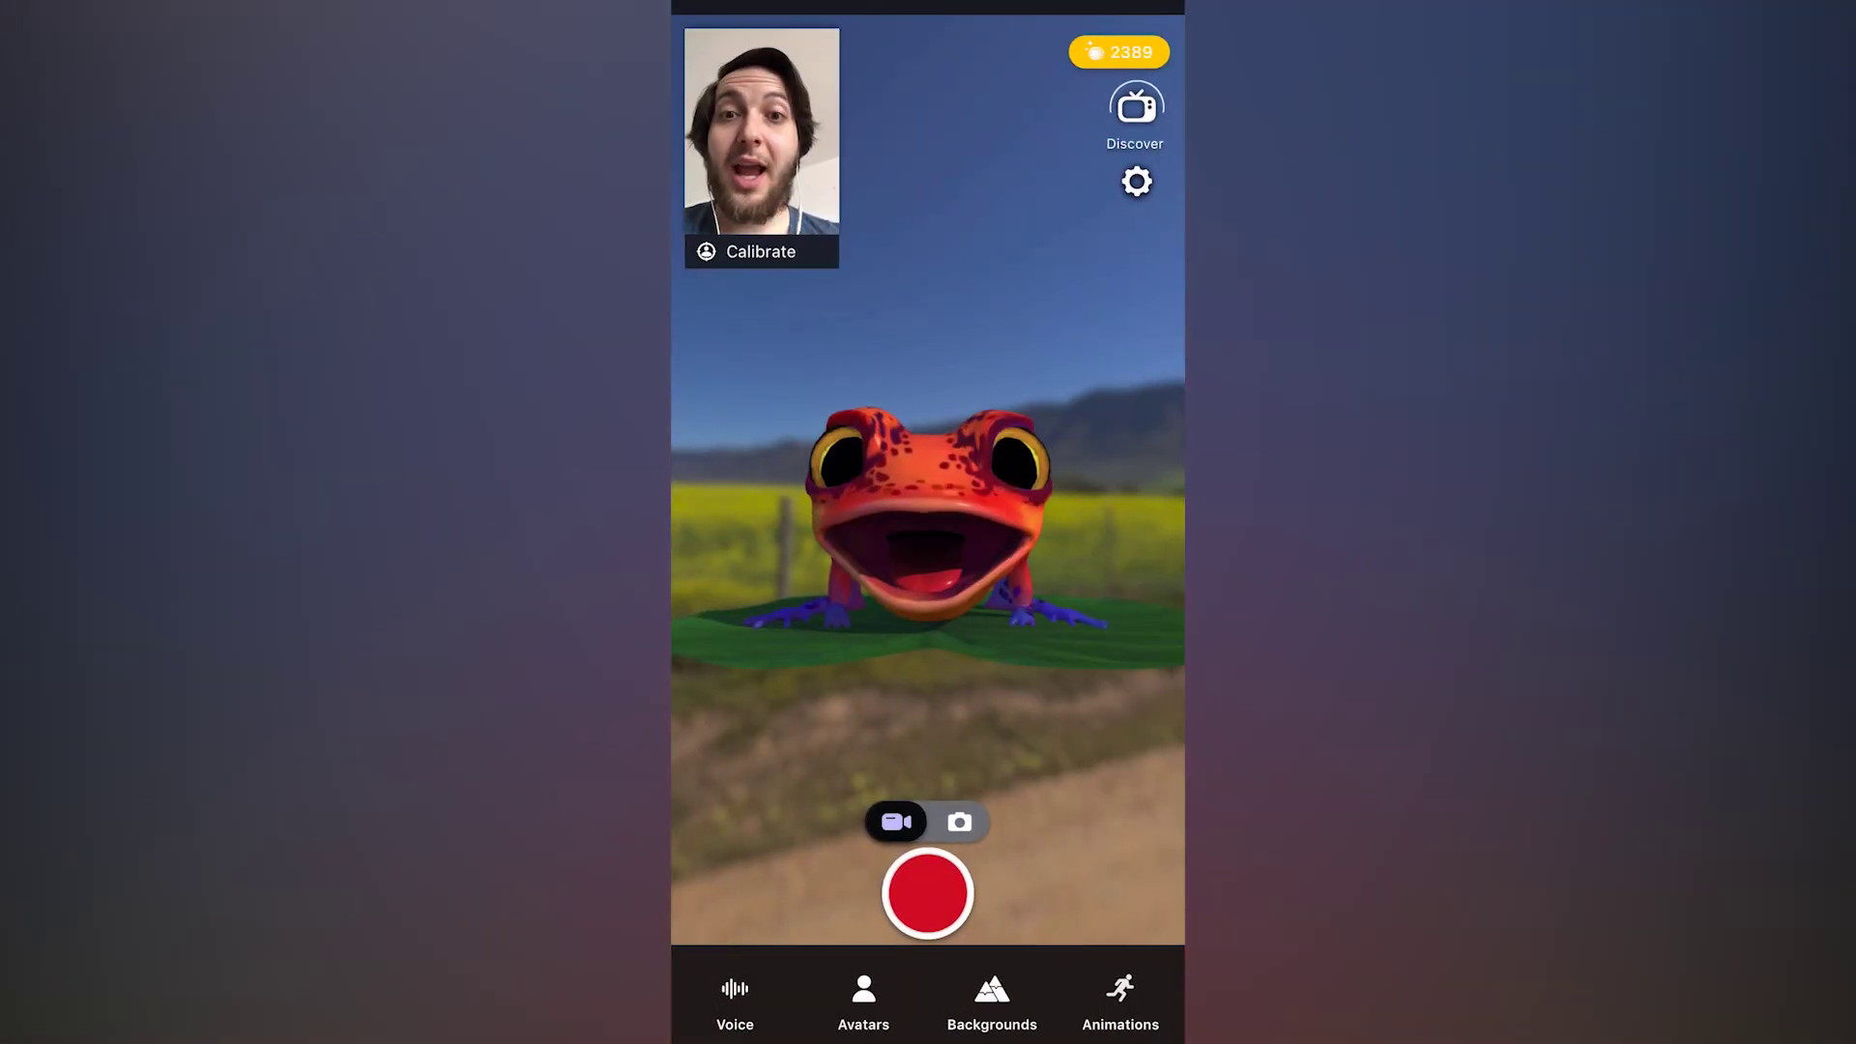